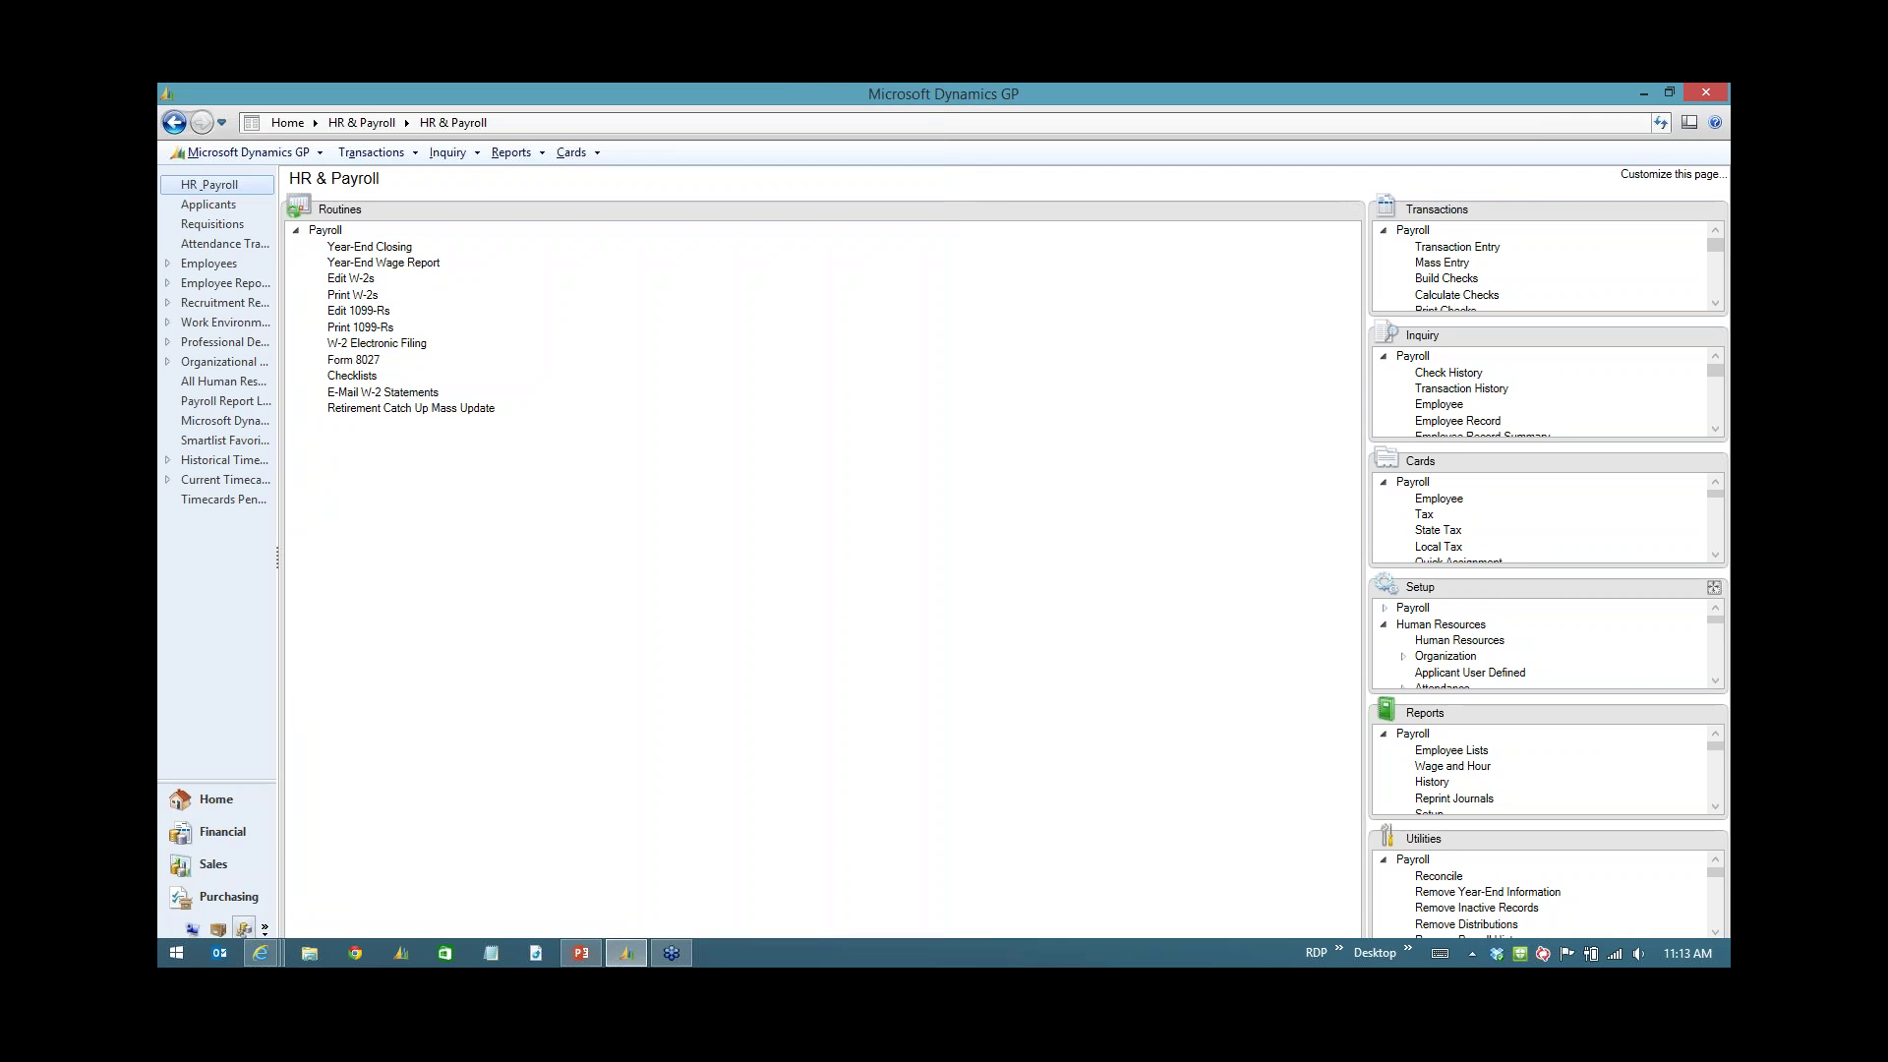
Open Health Insurance Setup under the Human Resources setup to review its Affordable Care Act fields, and close it.
left_click(1713, 587)
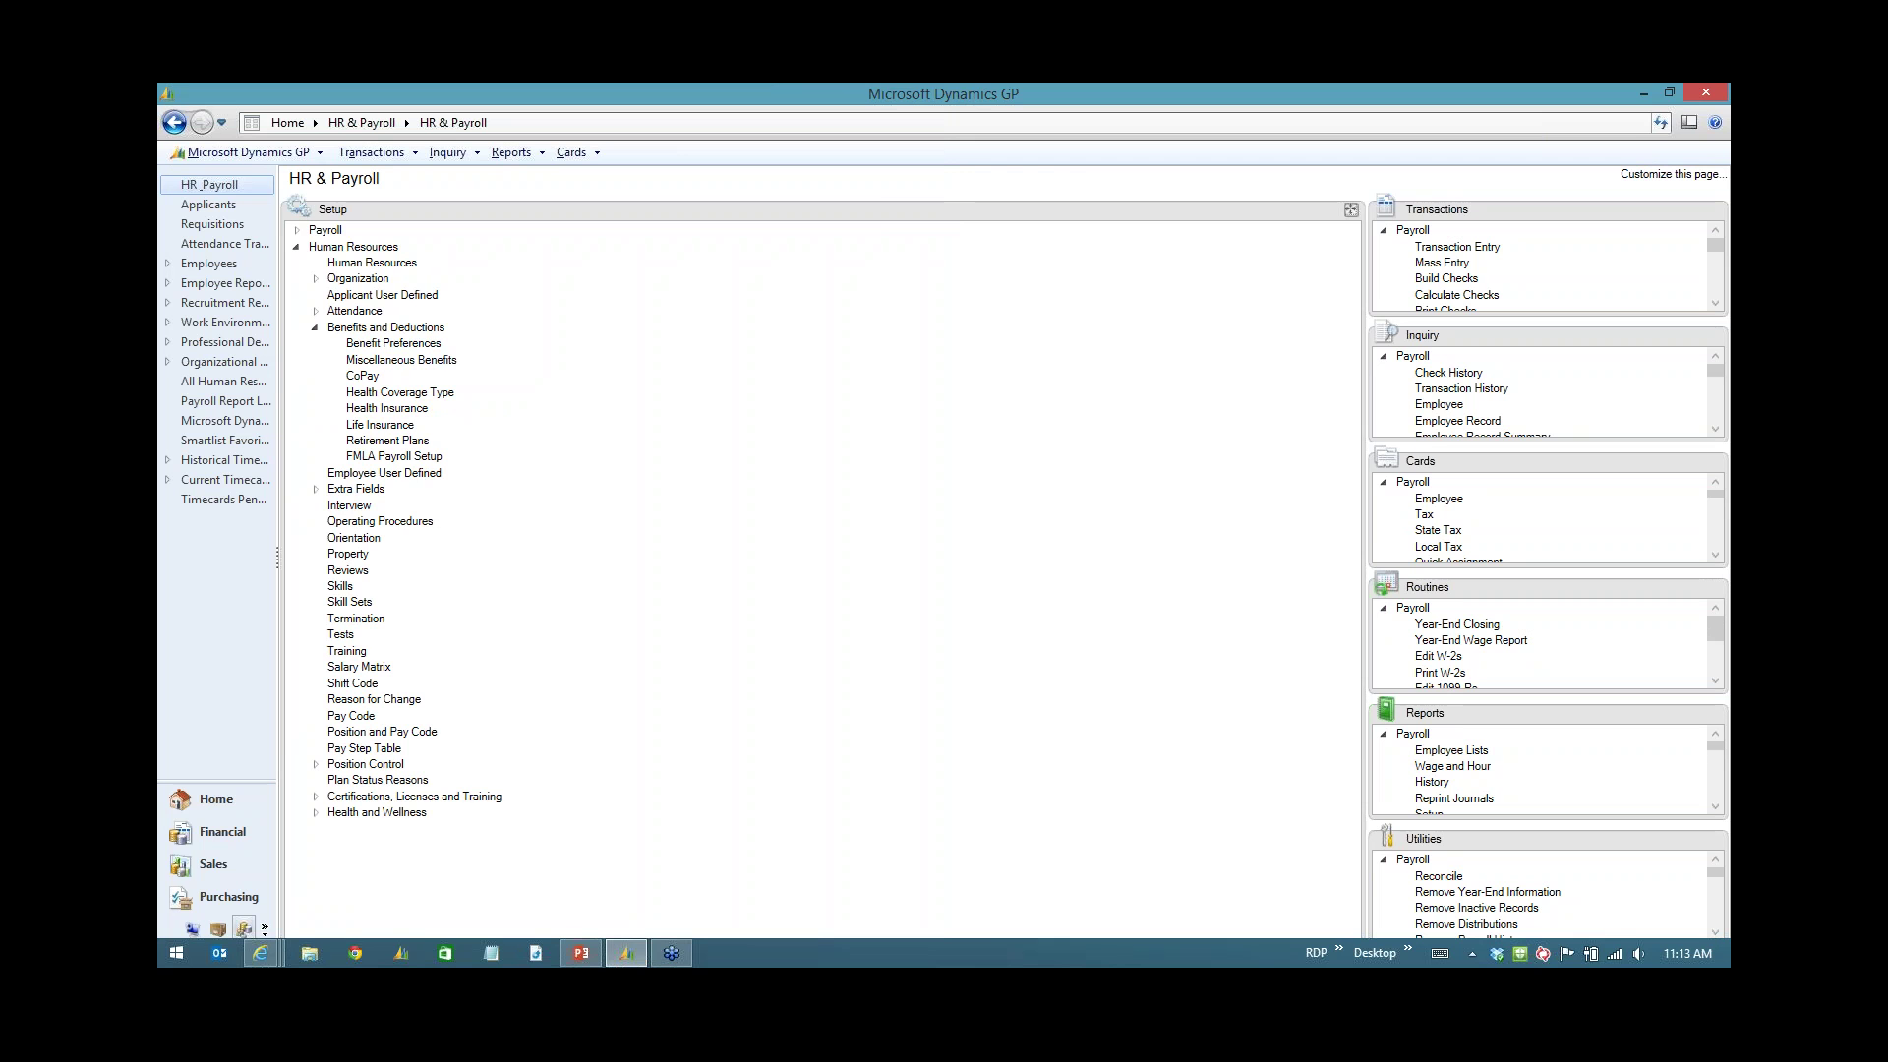
left_click(386, 408)
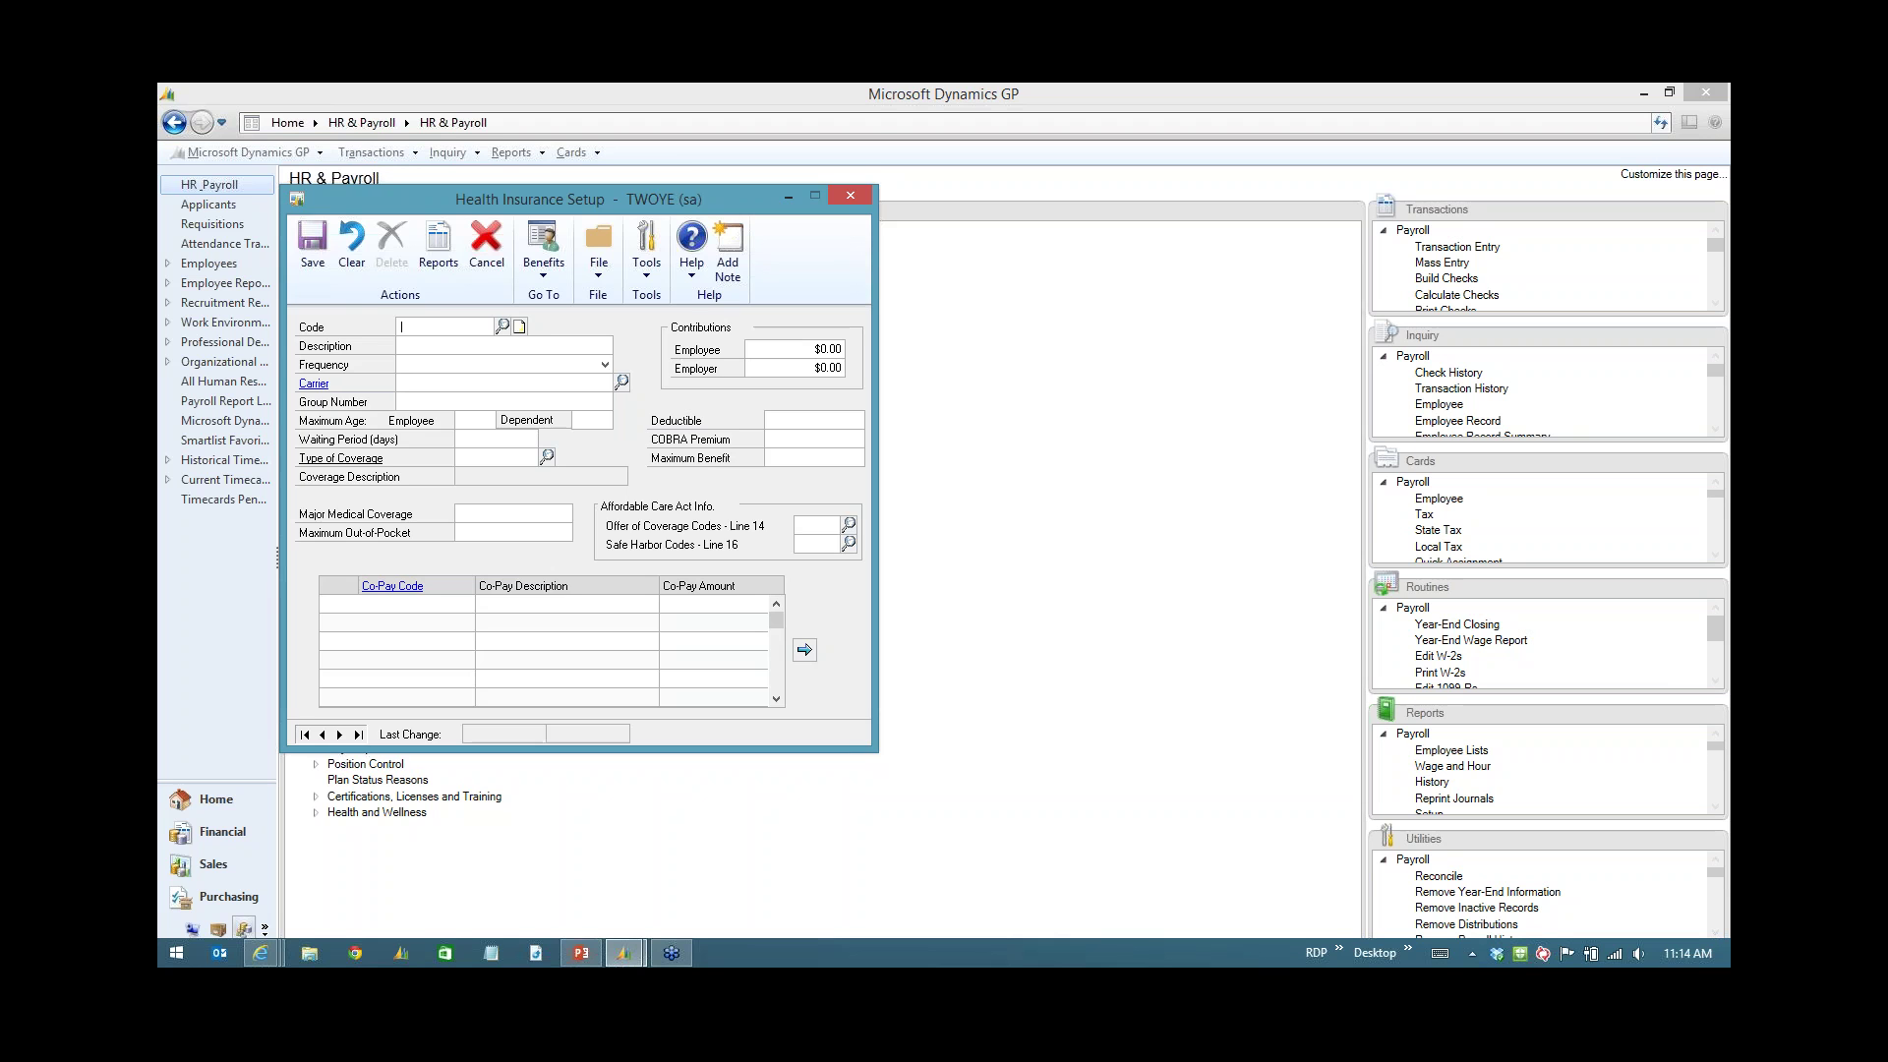
left_click(851, 195)
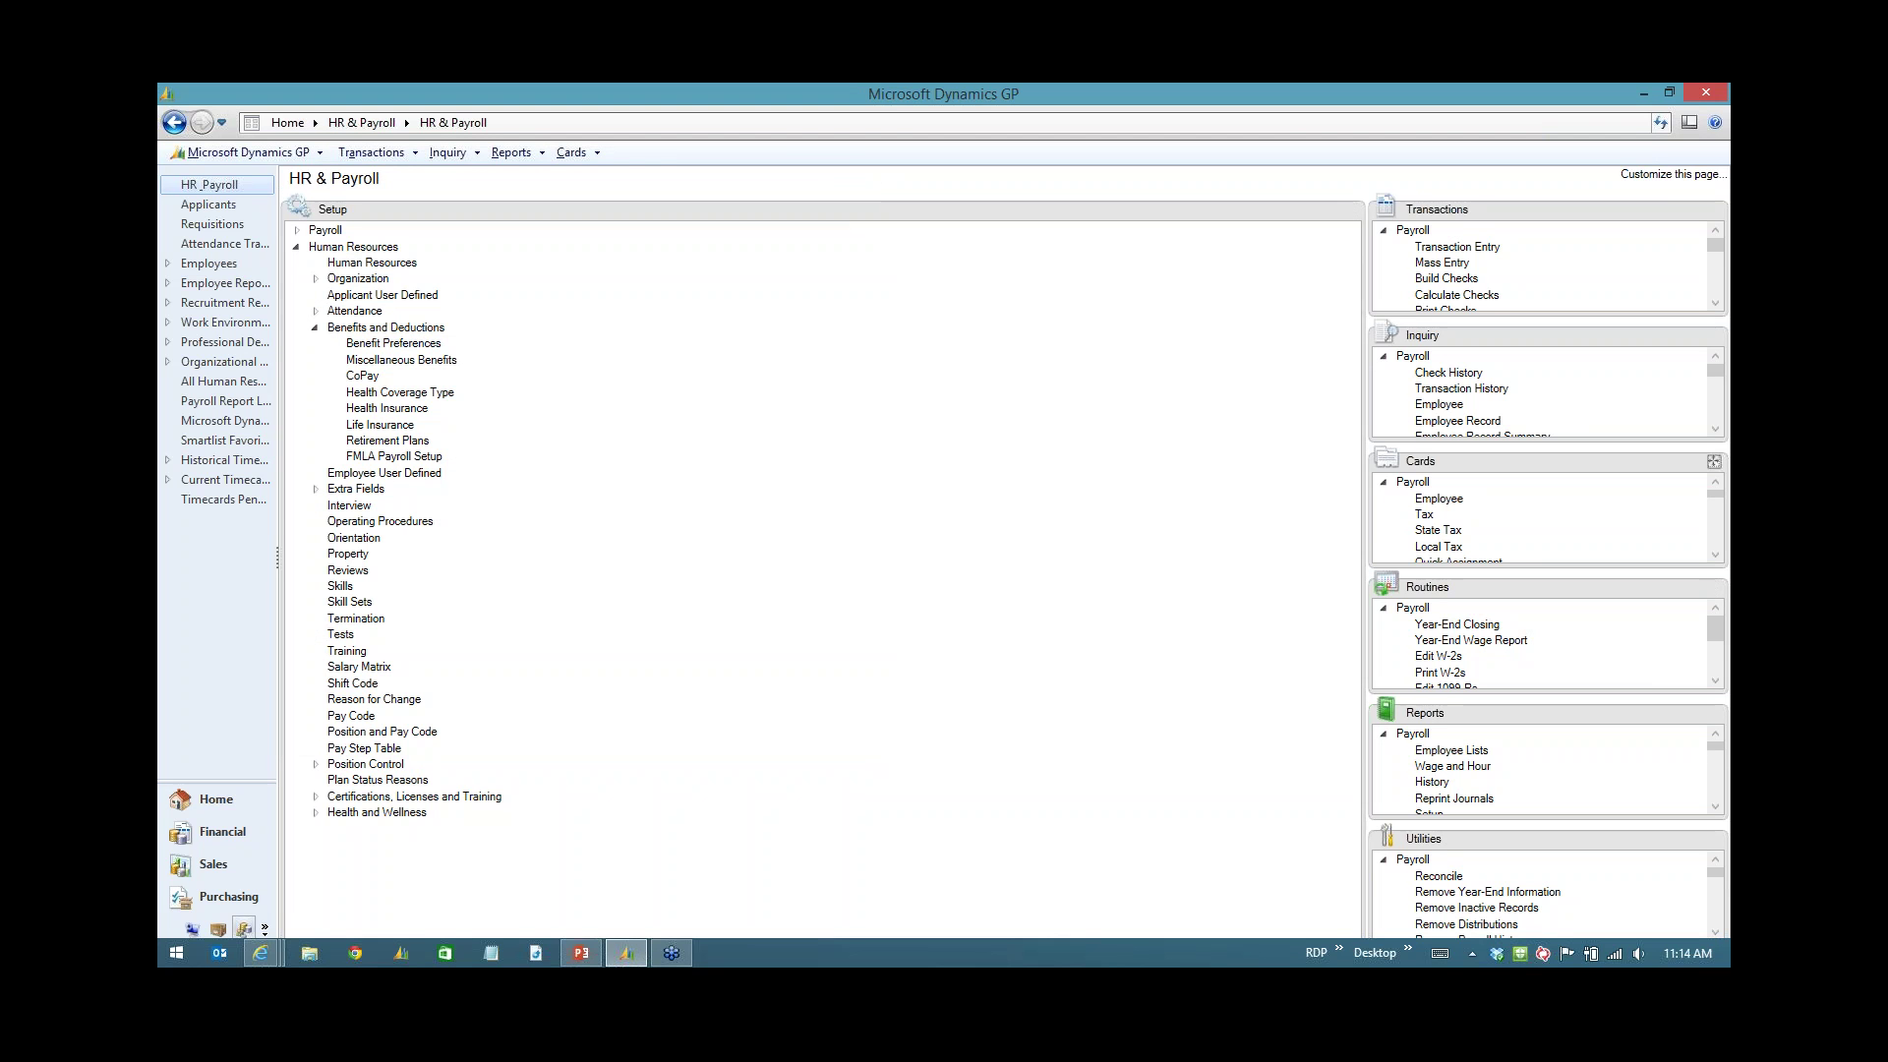
Open the employee Health Insurance Enrollment card and review the Line 14 Offer of Coverage code lookup.
left_click(1713, 462)
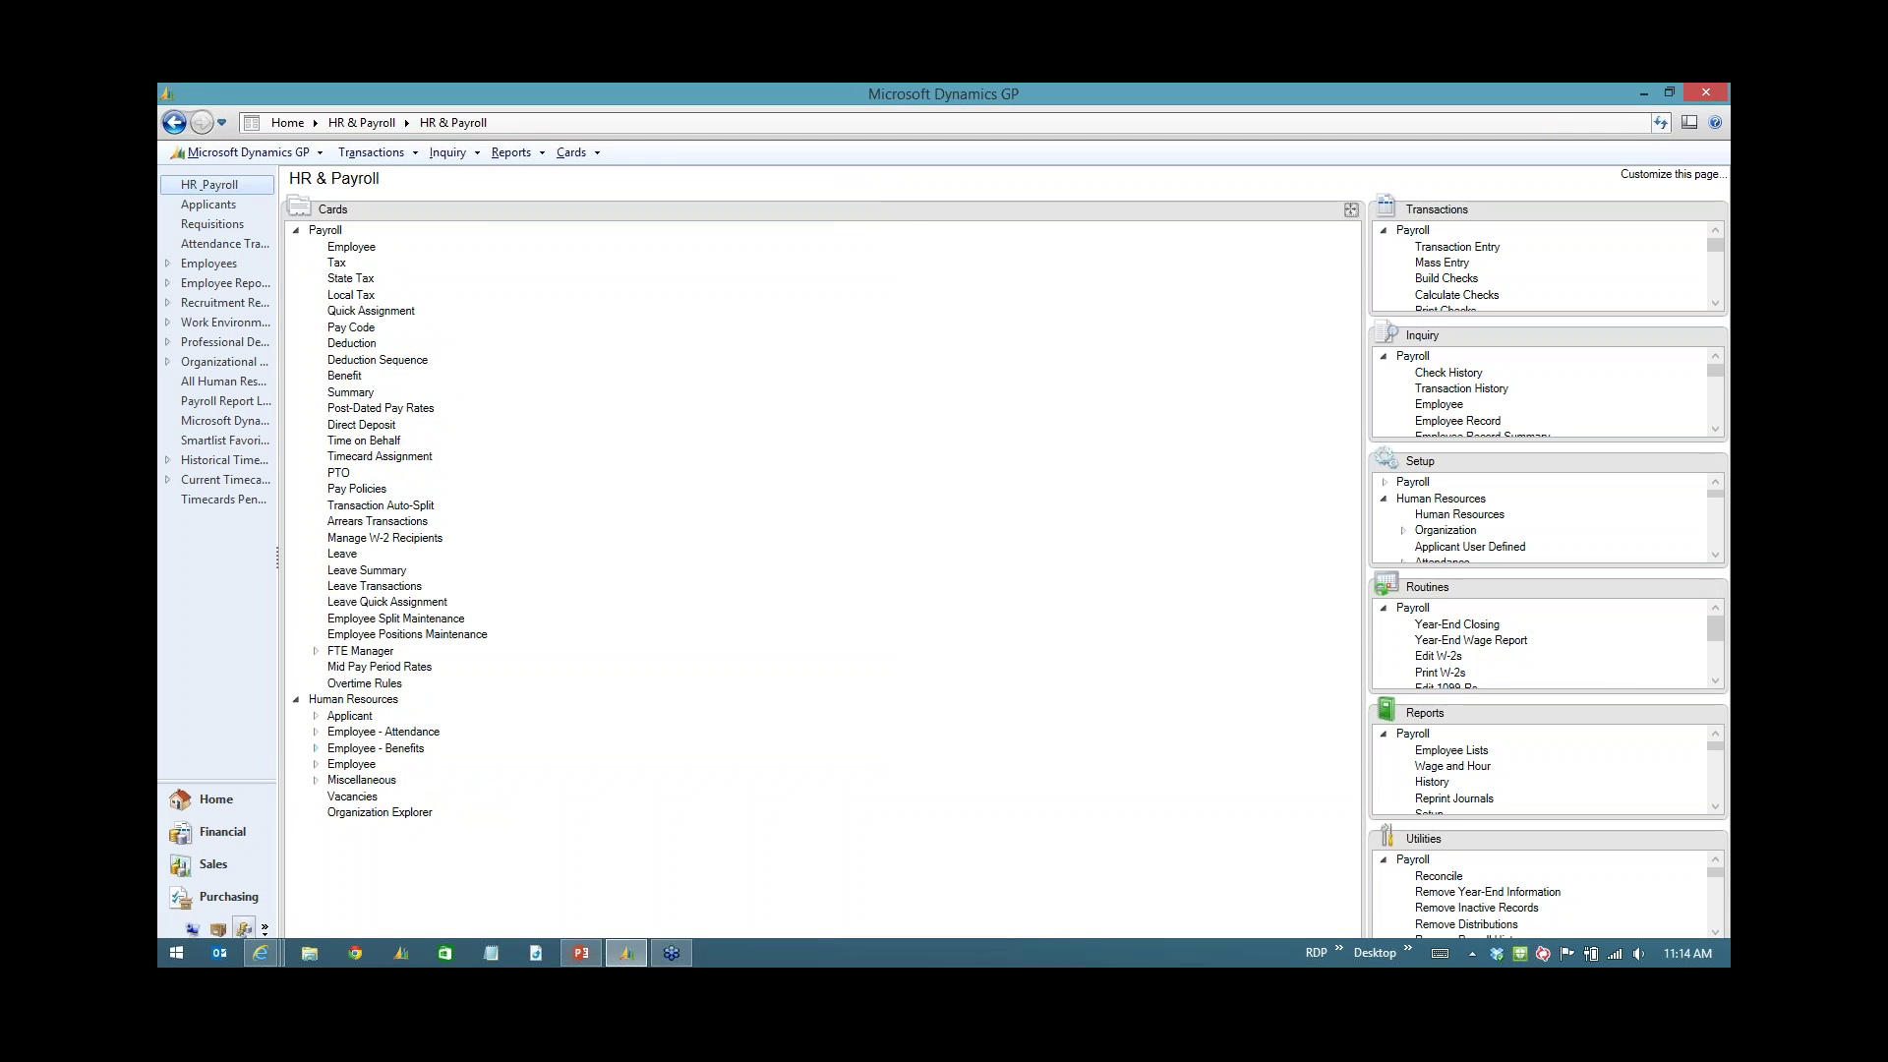
left_click(375, 748)
left_click(387, 780)
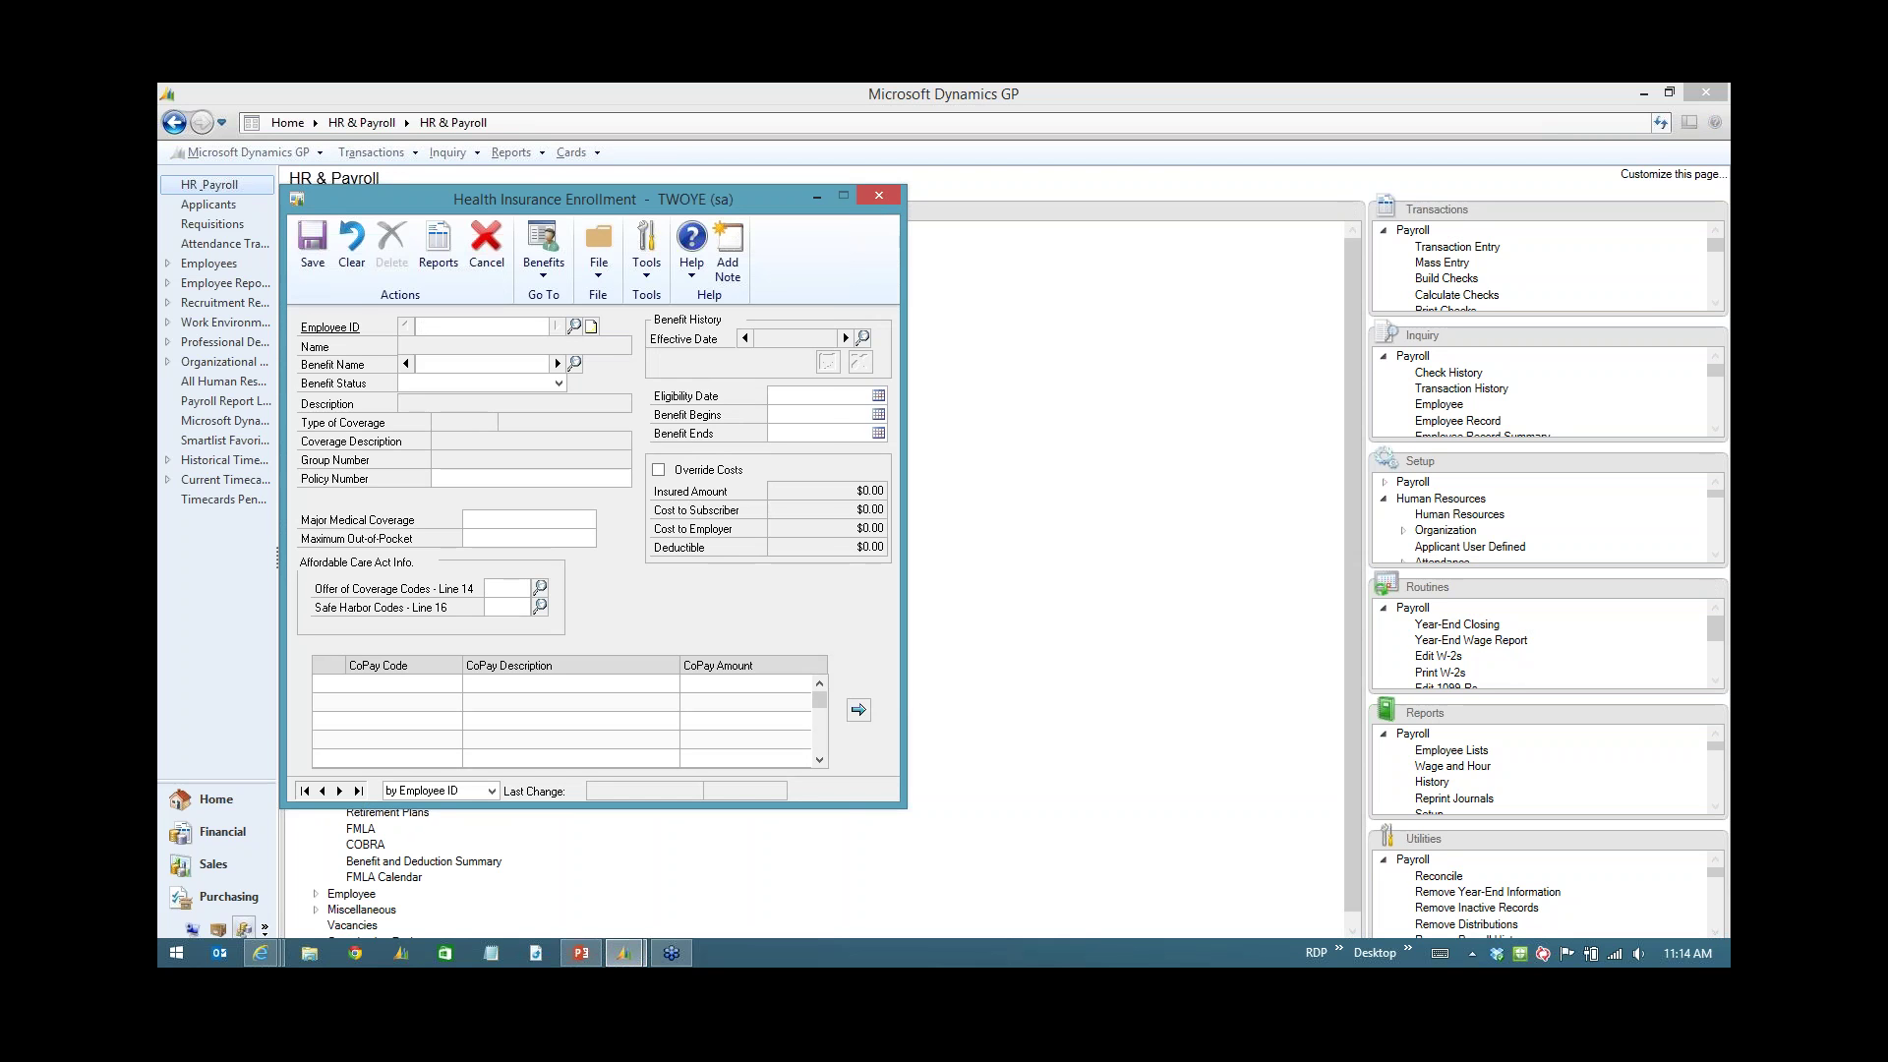
left_click(540, 587)
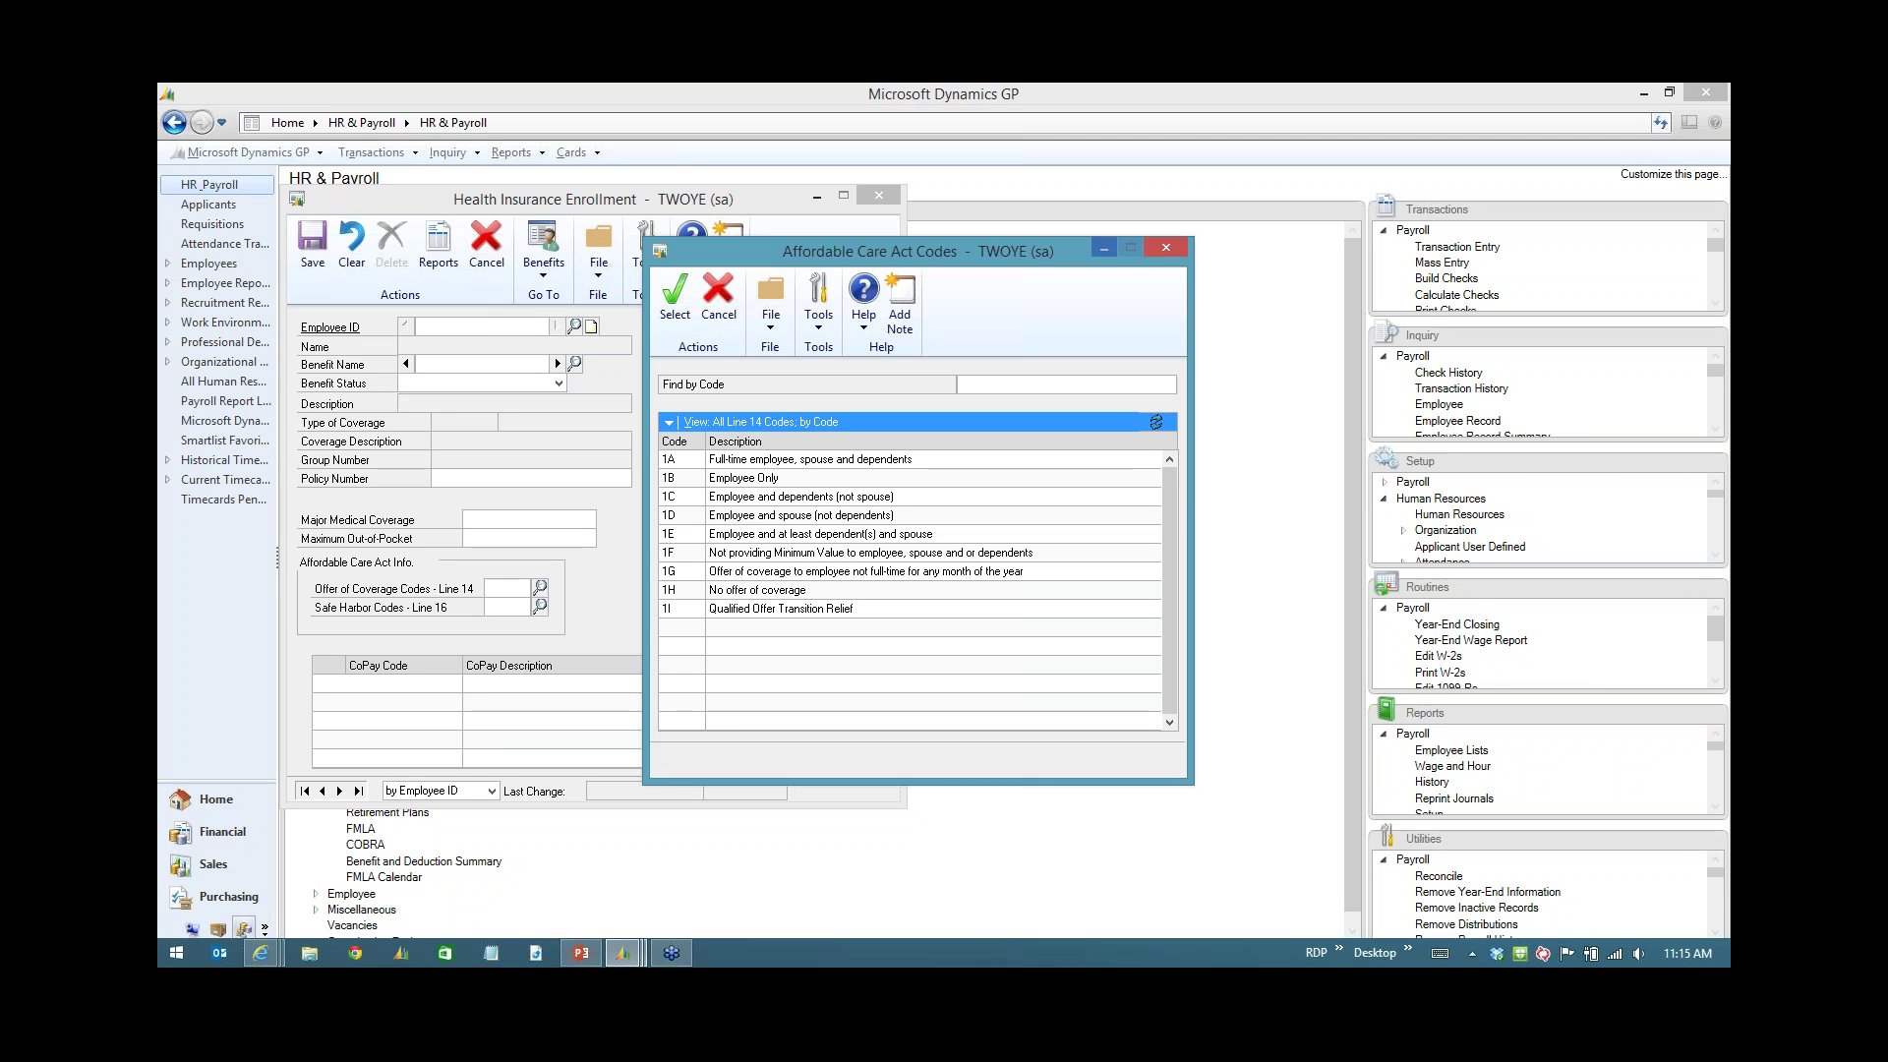
left_click(1166, 247)
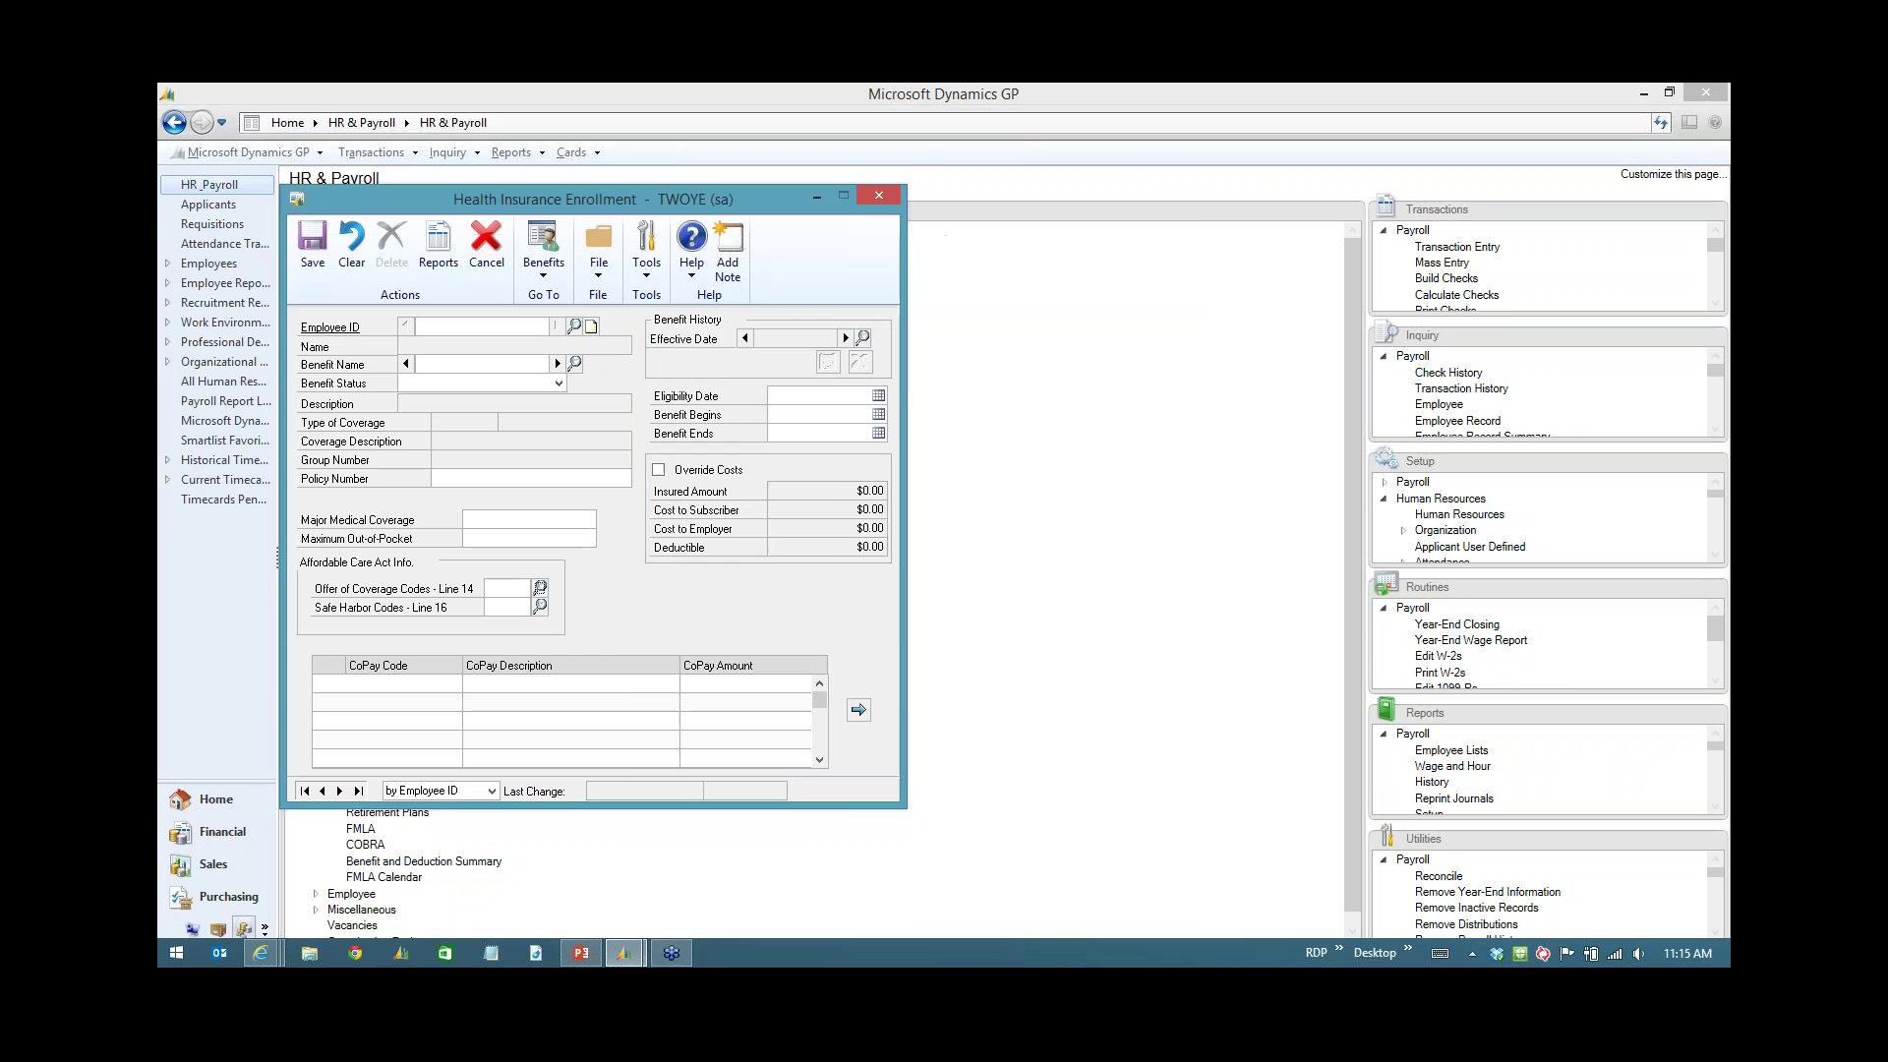
Review the Line 16 Safe Harbor code lookup from the enrollment card, and close both windows.
left_click(539, 607)
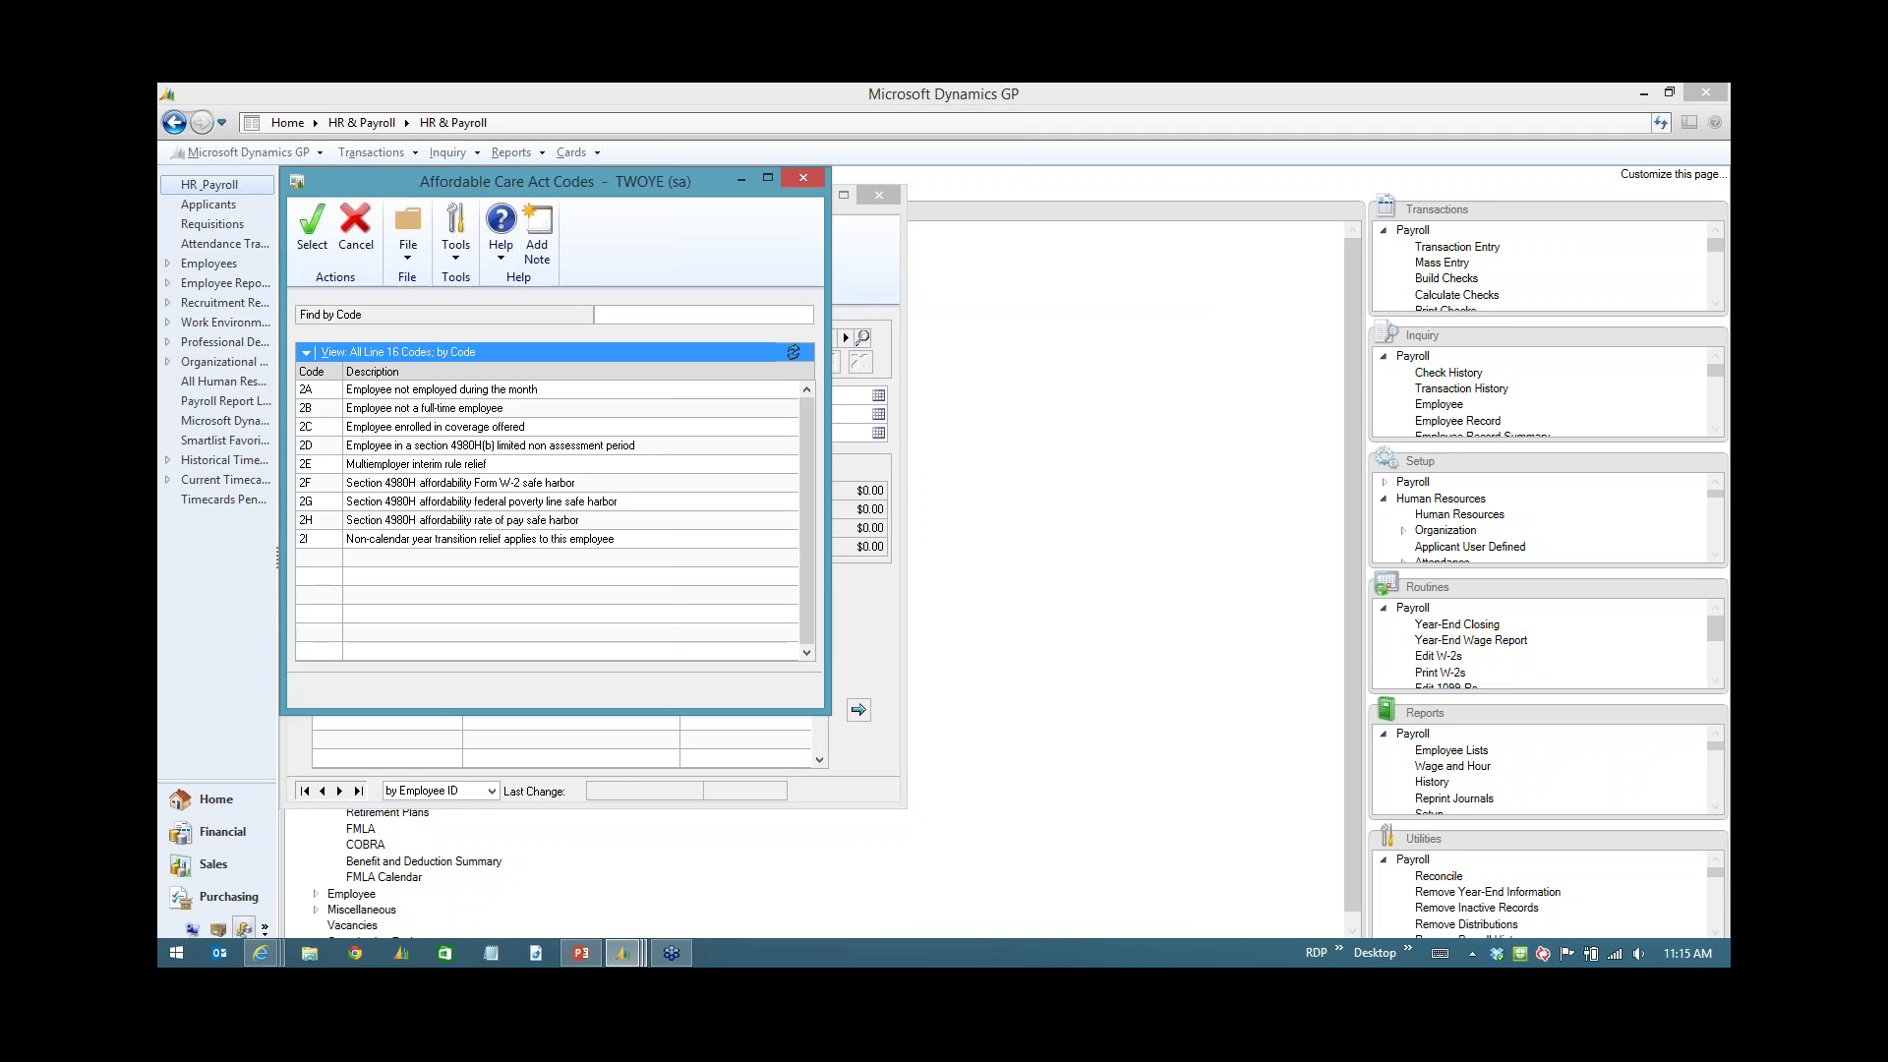
mouse_move(512, 181)
left_mouse_down()
mouse_move(729, 203)
mouse_move(878, 267)
left_mouse_up()
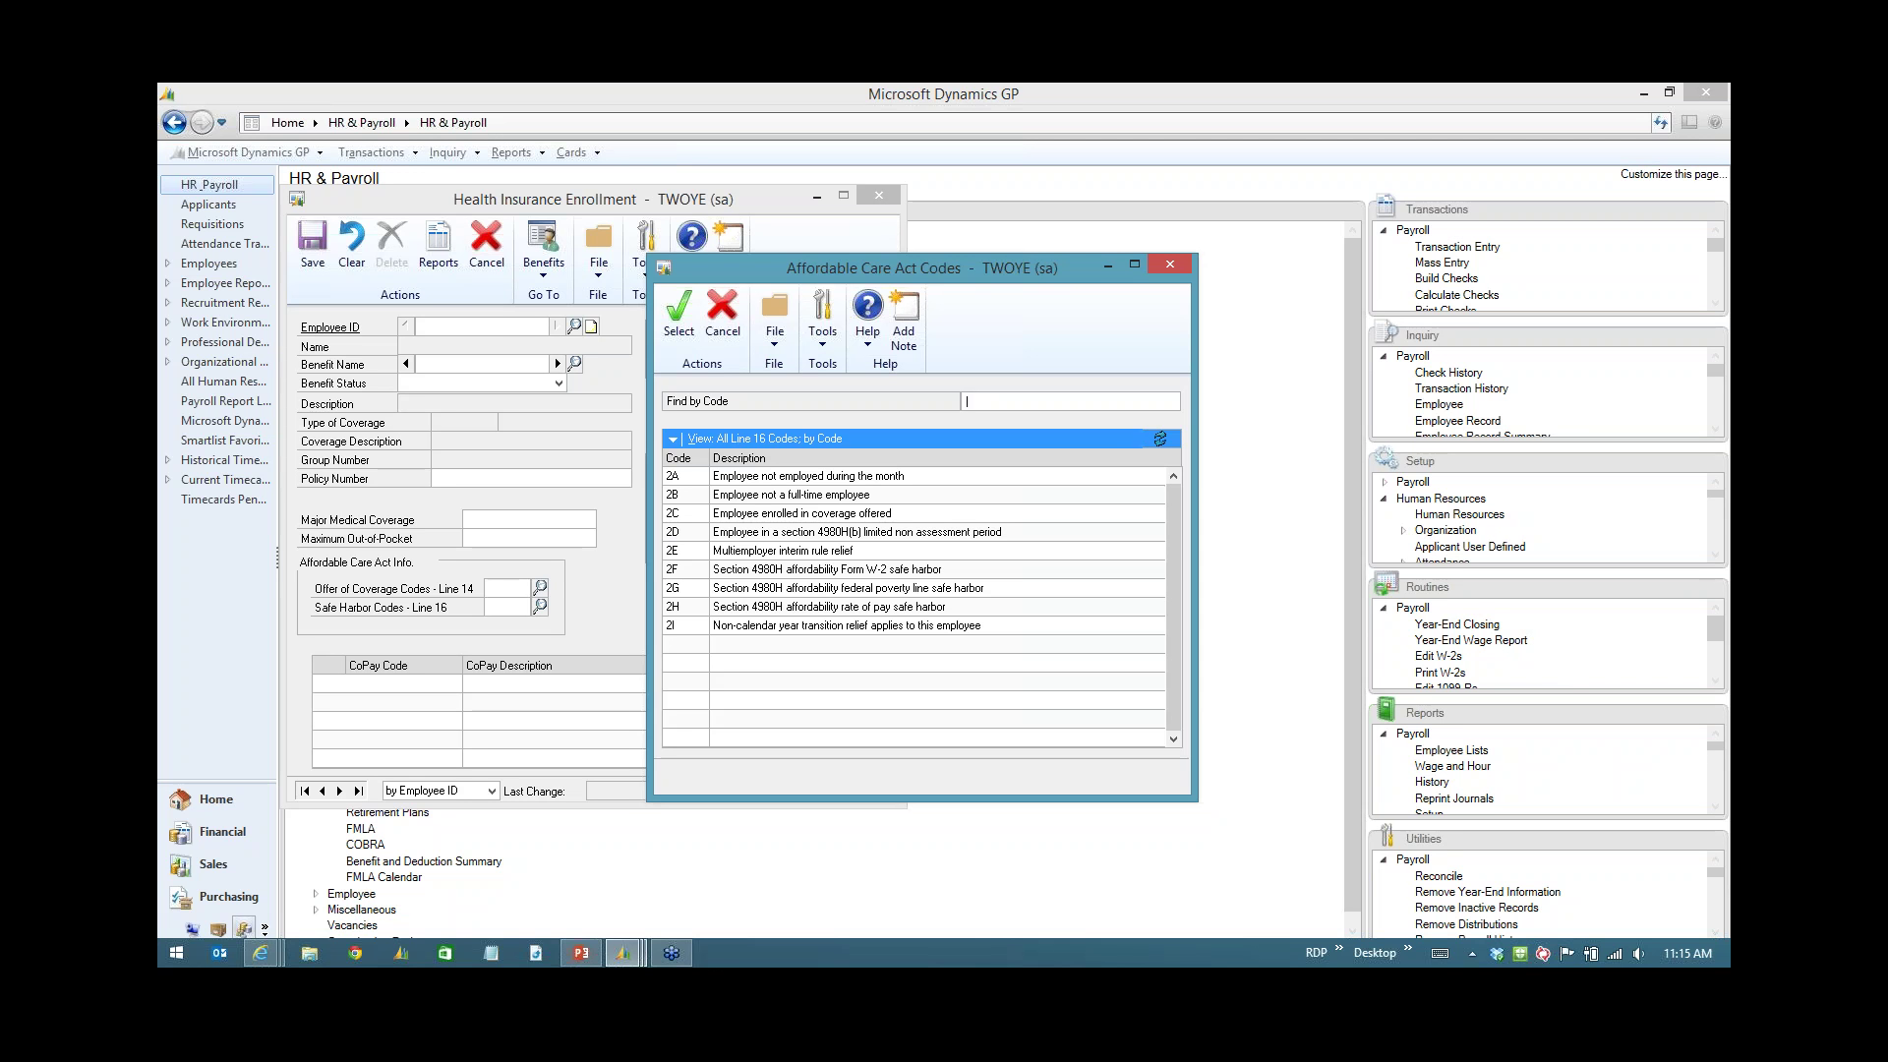
left_click(1169, 263)
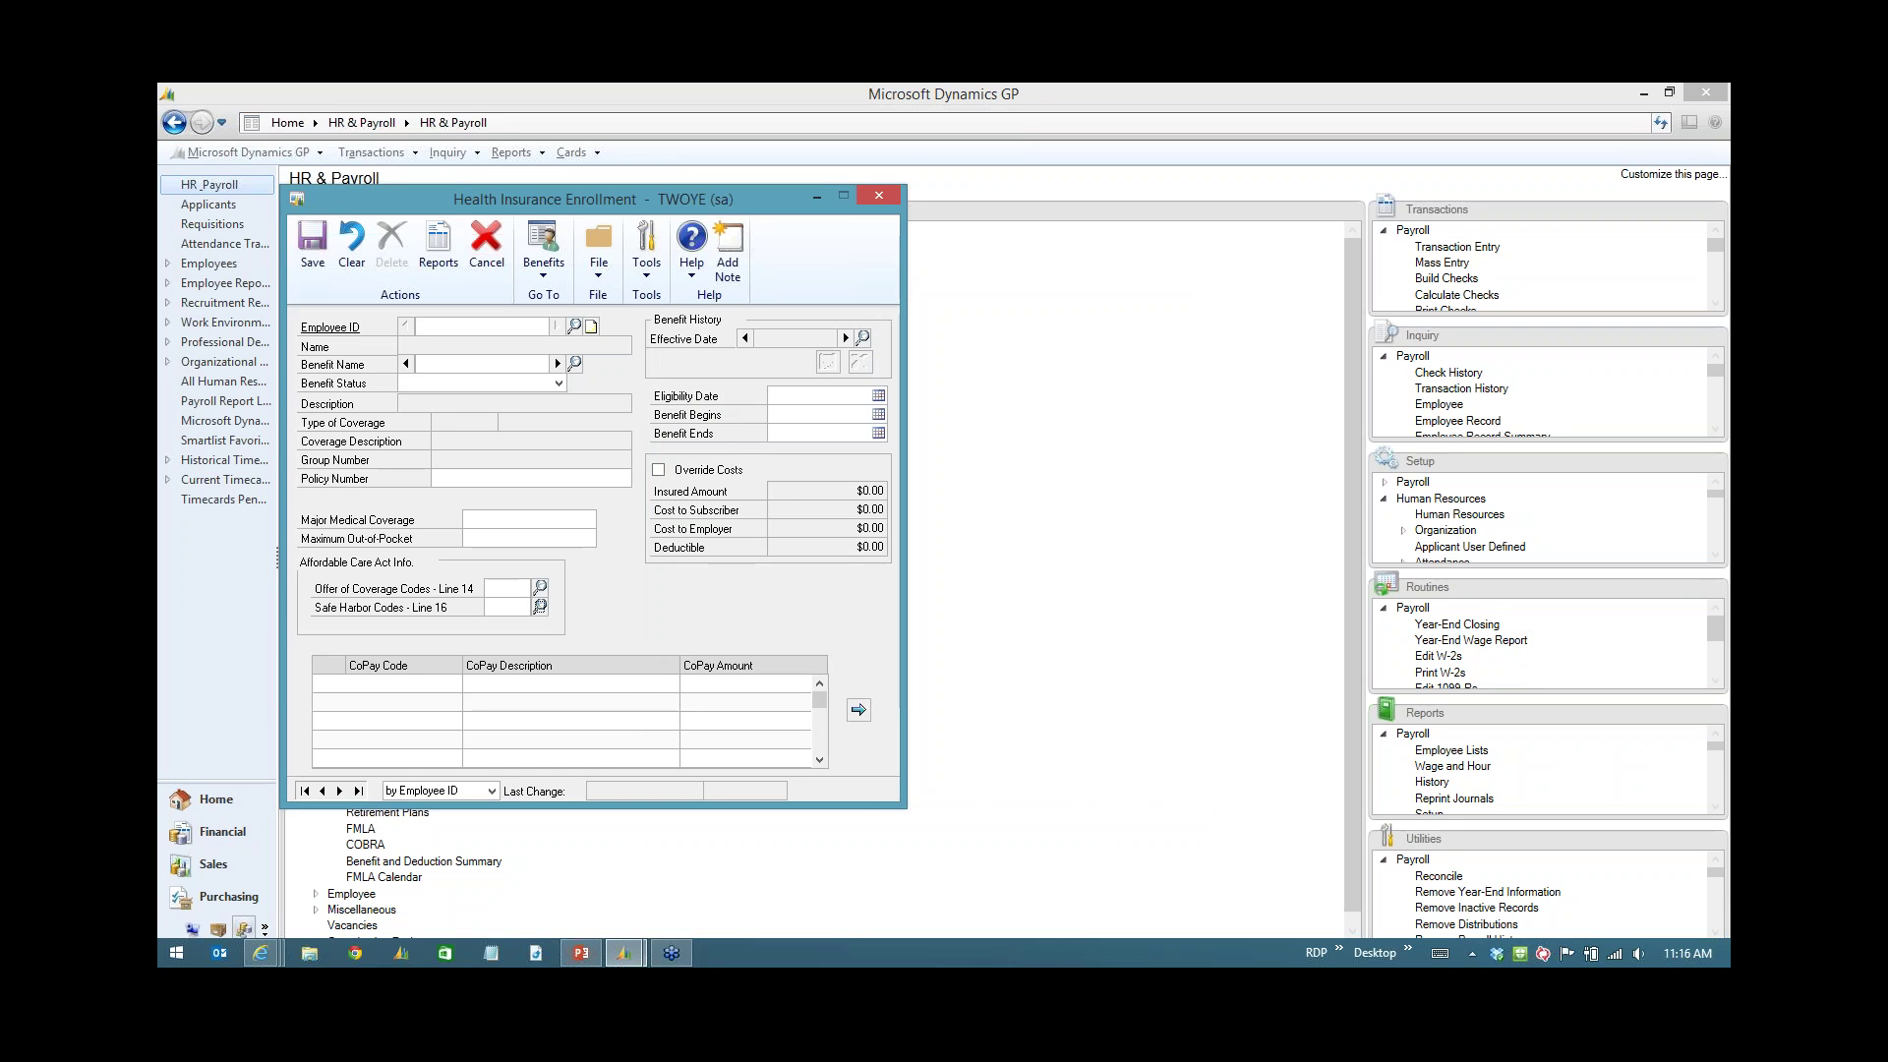
key("alt+F4")
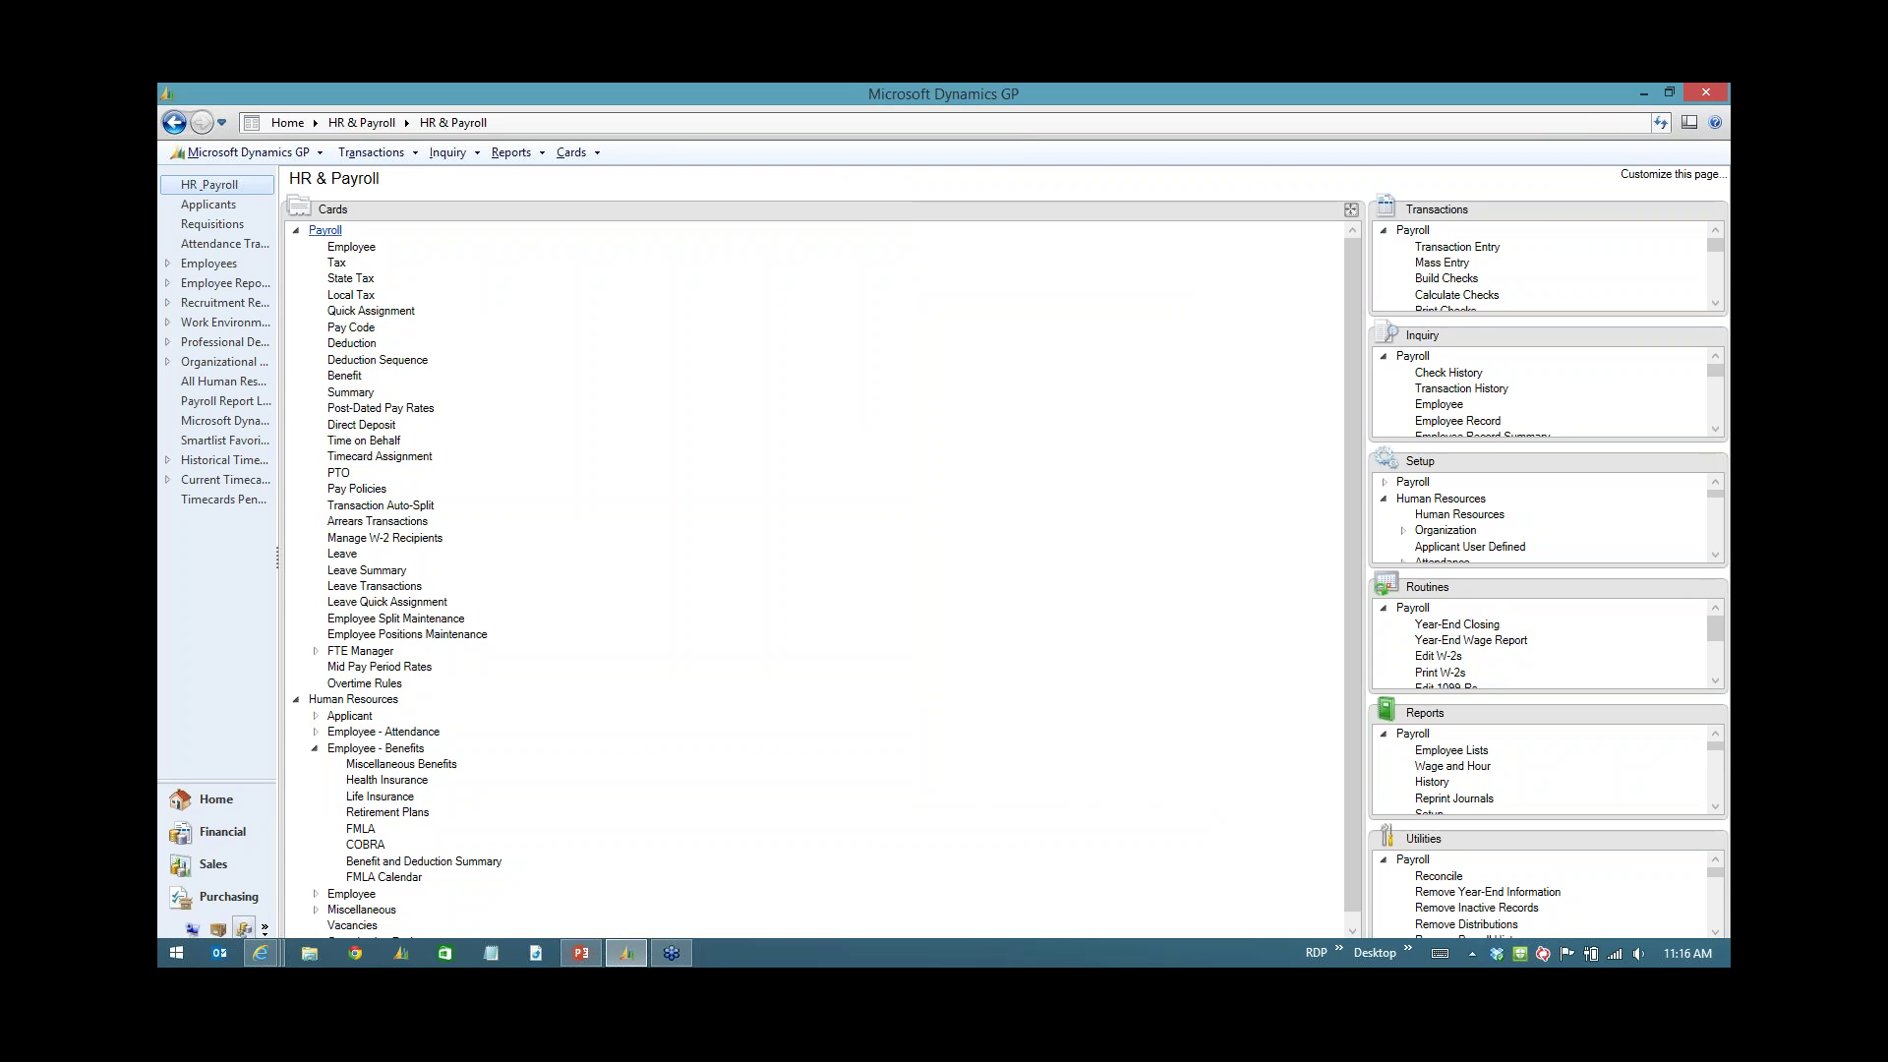
Open the Human Resources Employee Dependents card and view the choices for Health Ins. Coverage.
left_click(324, 230)
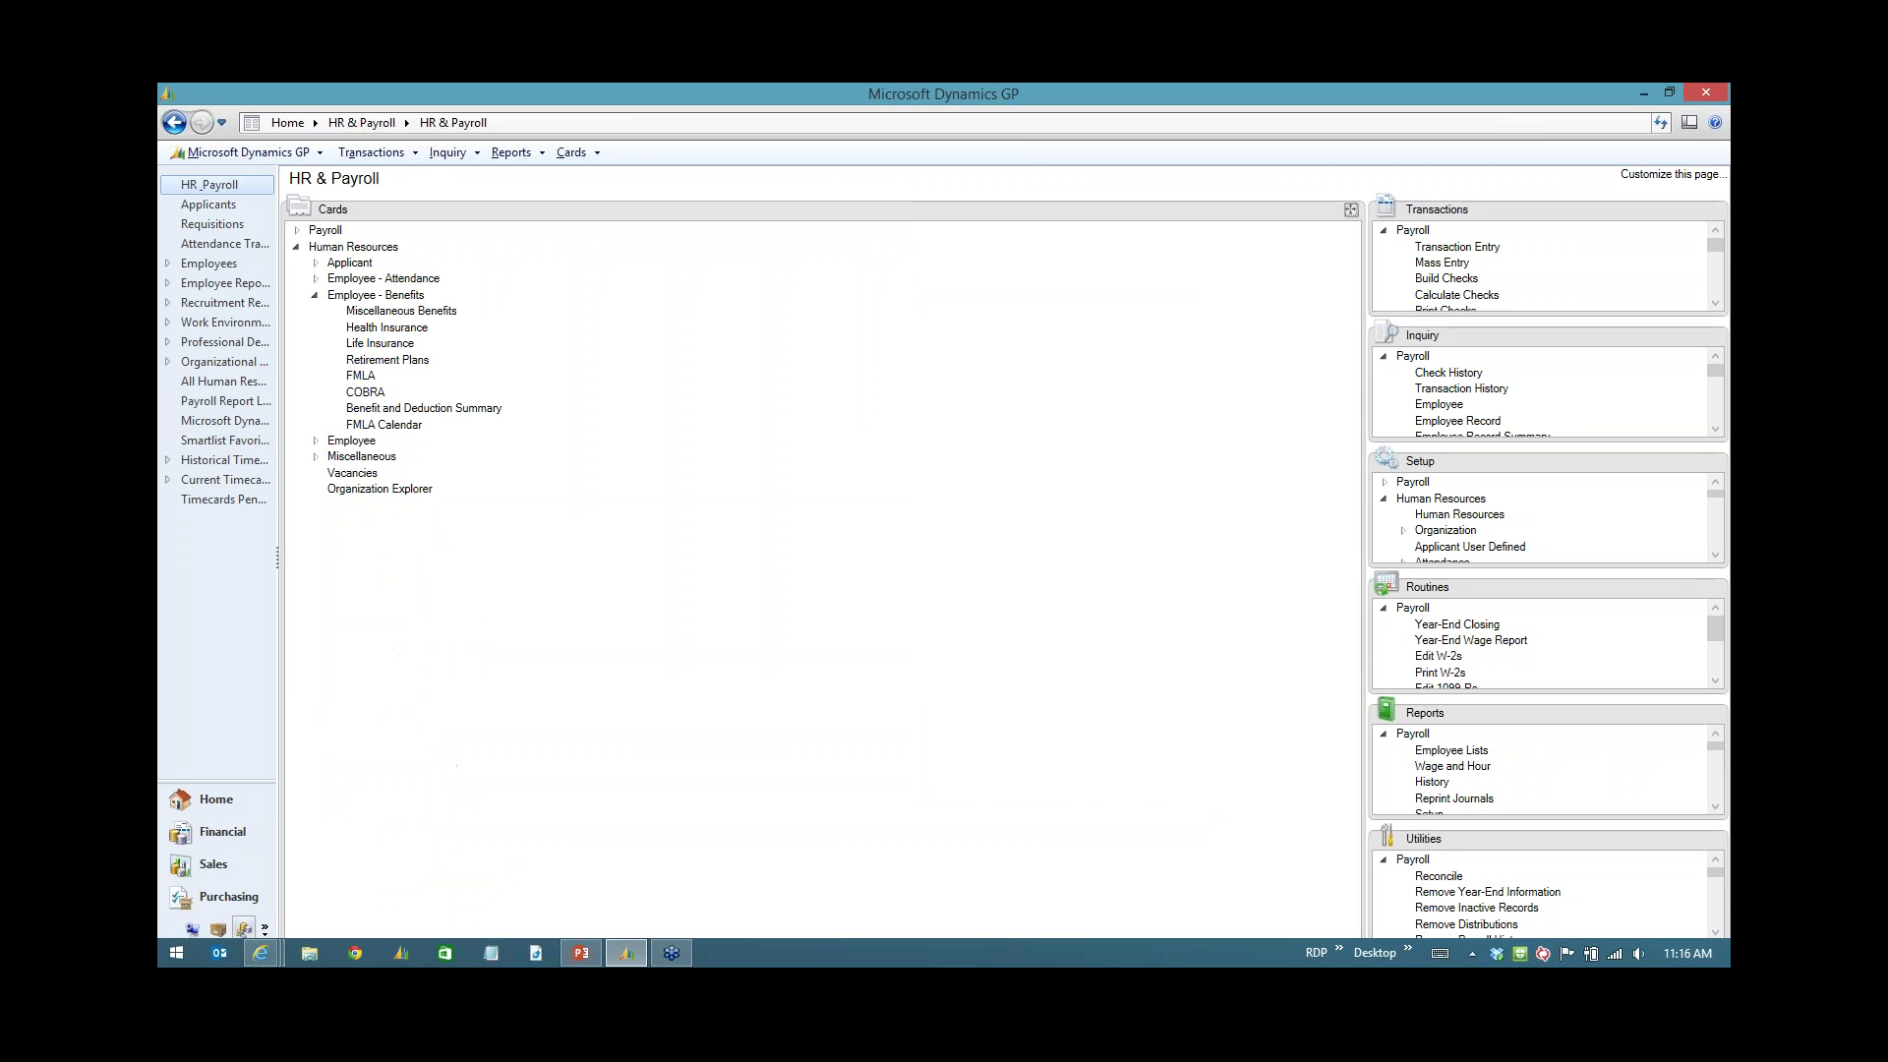
left_click(316, 440)
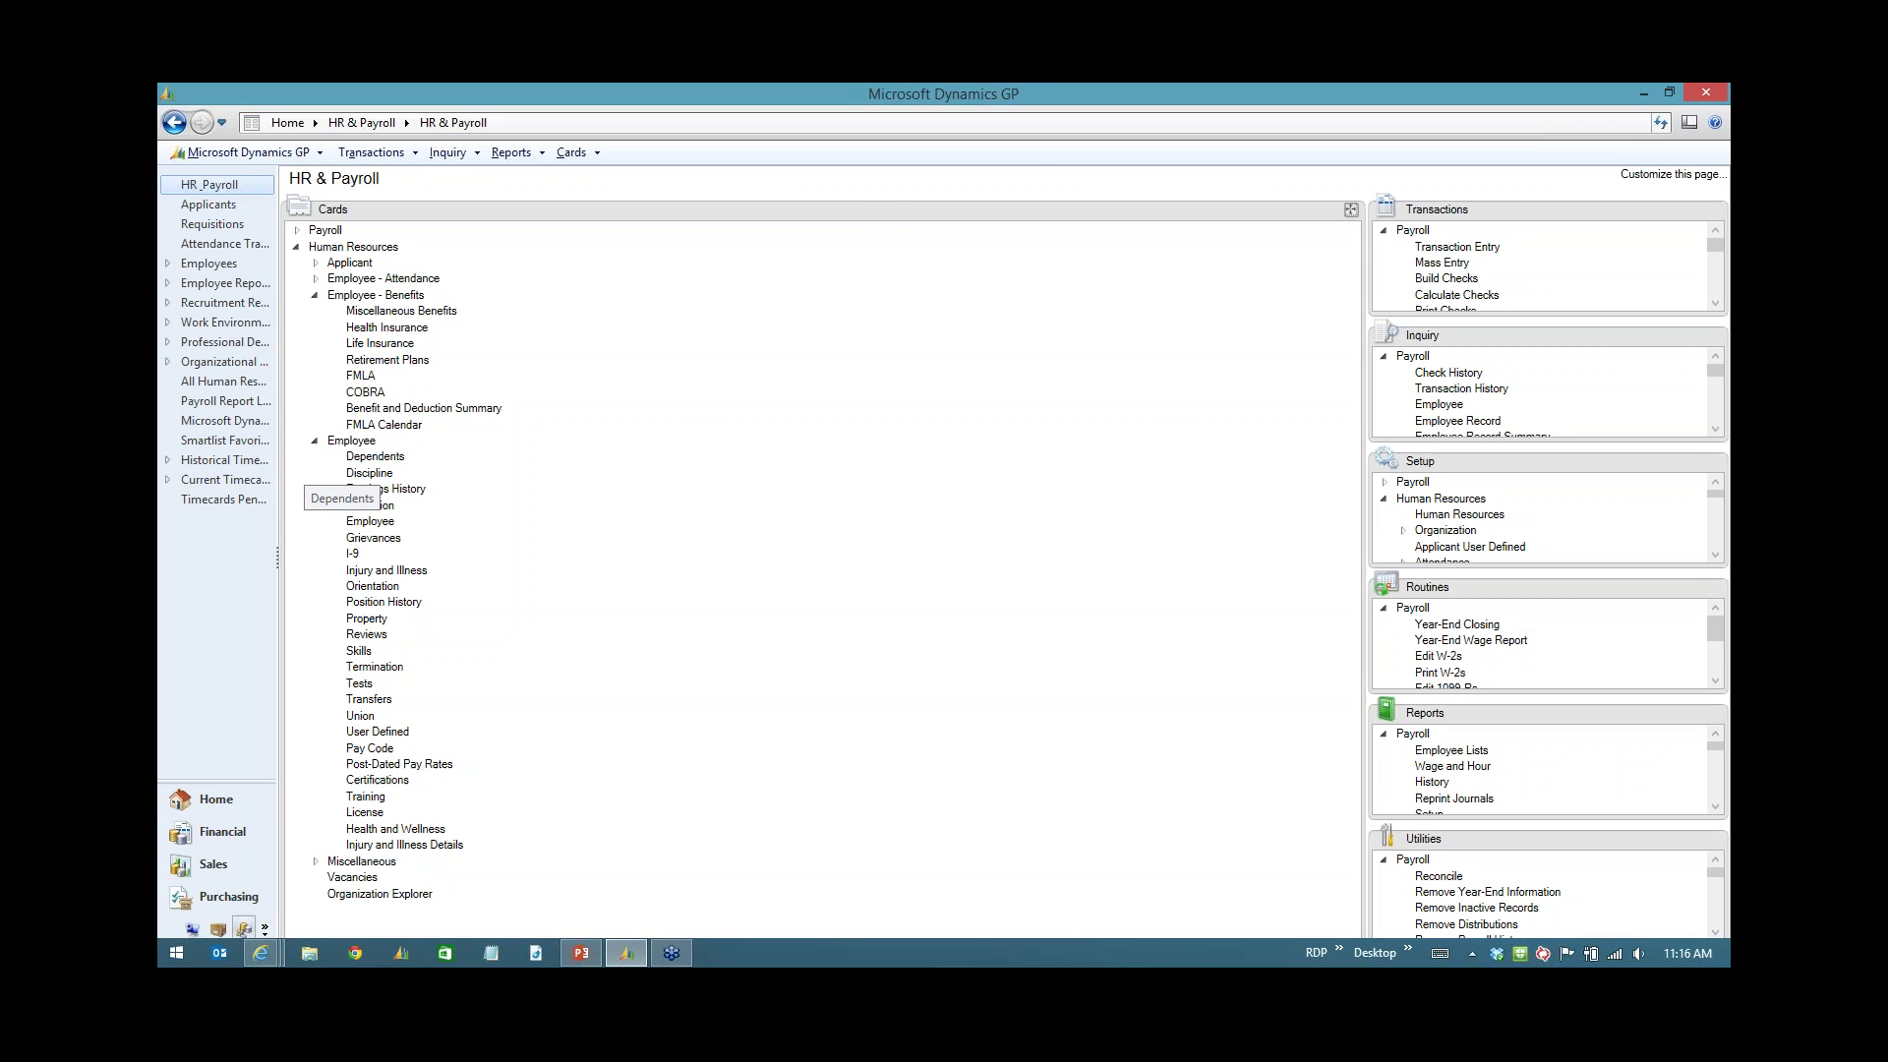
left_click(369, 497)
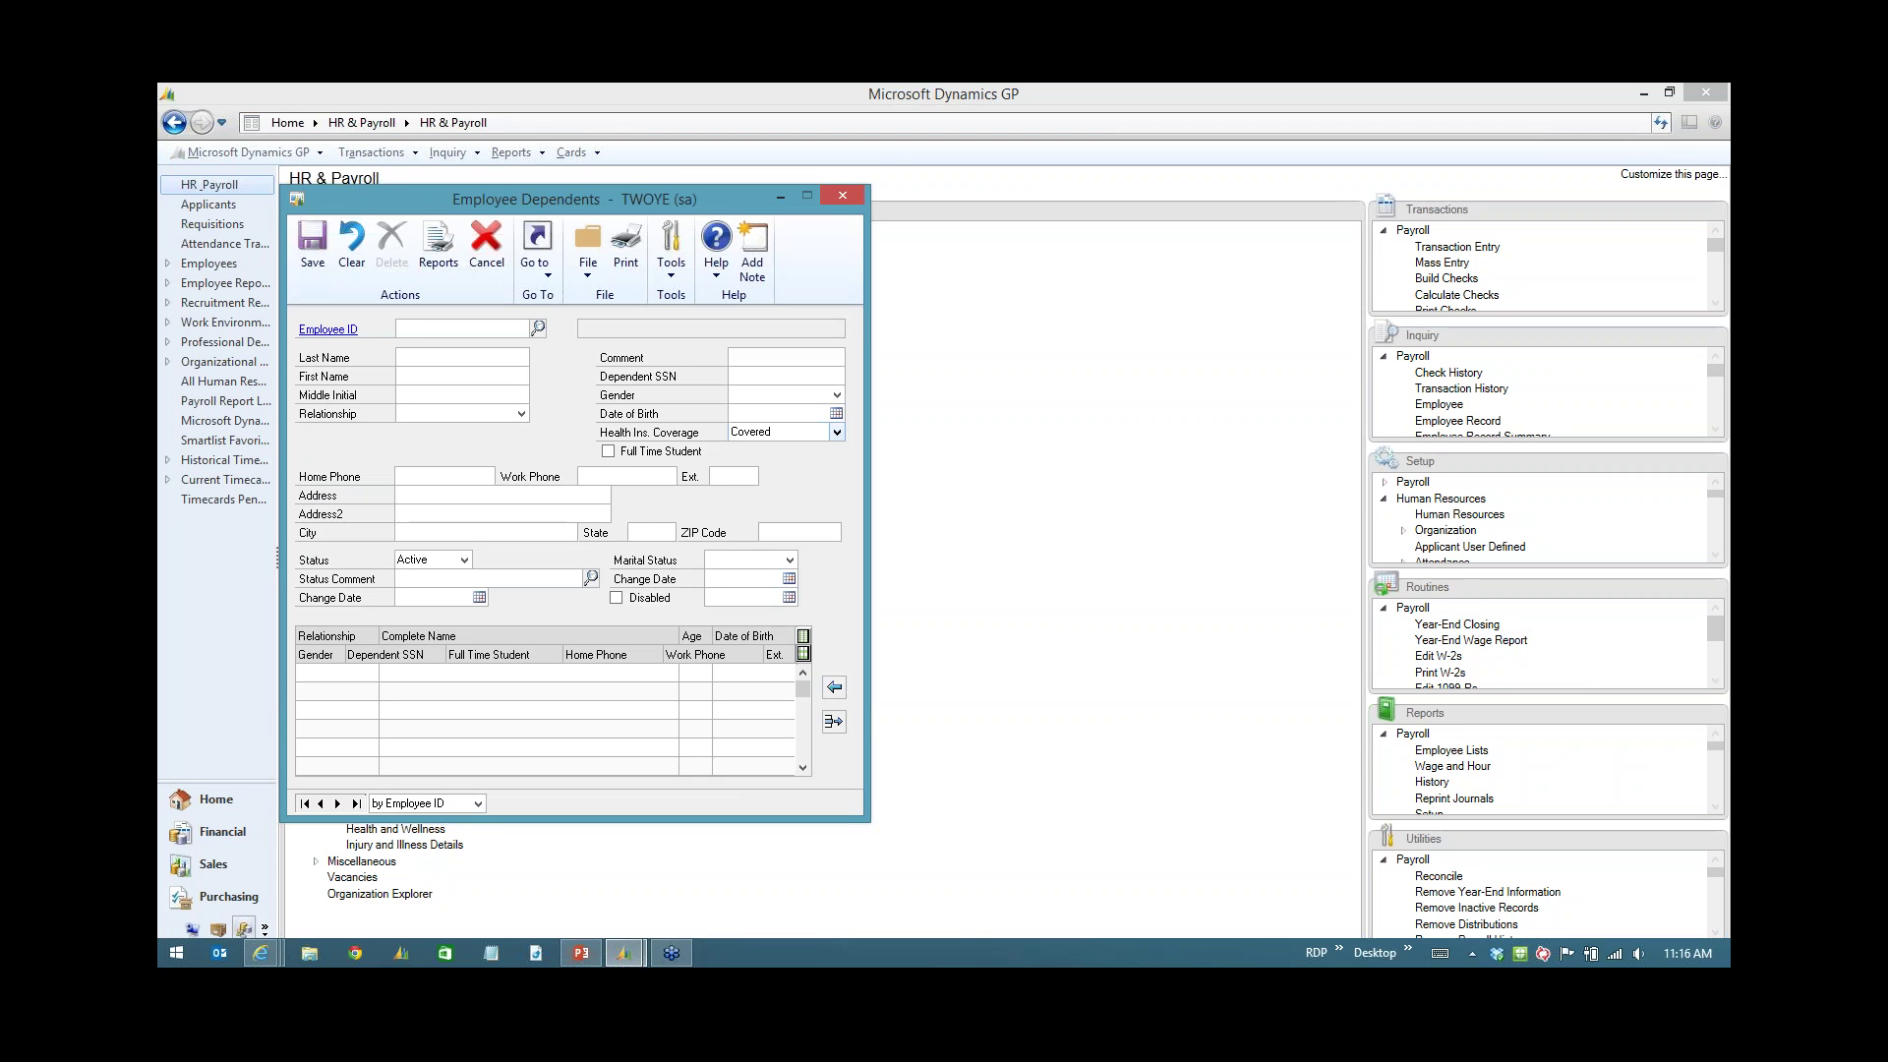
left_click(837, 432)
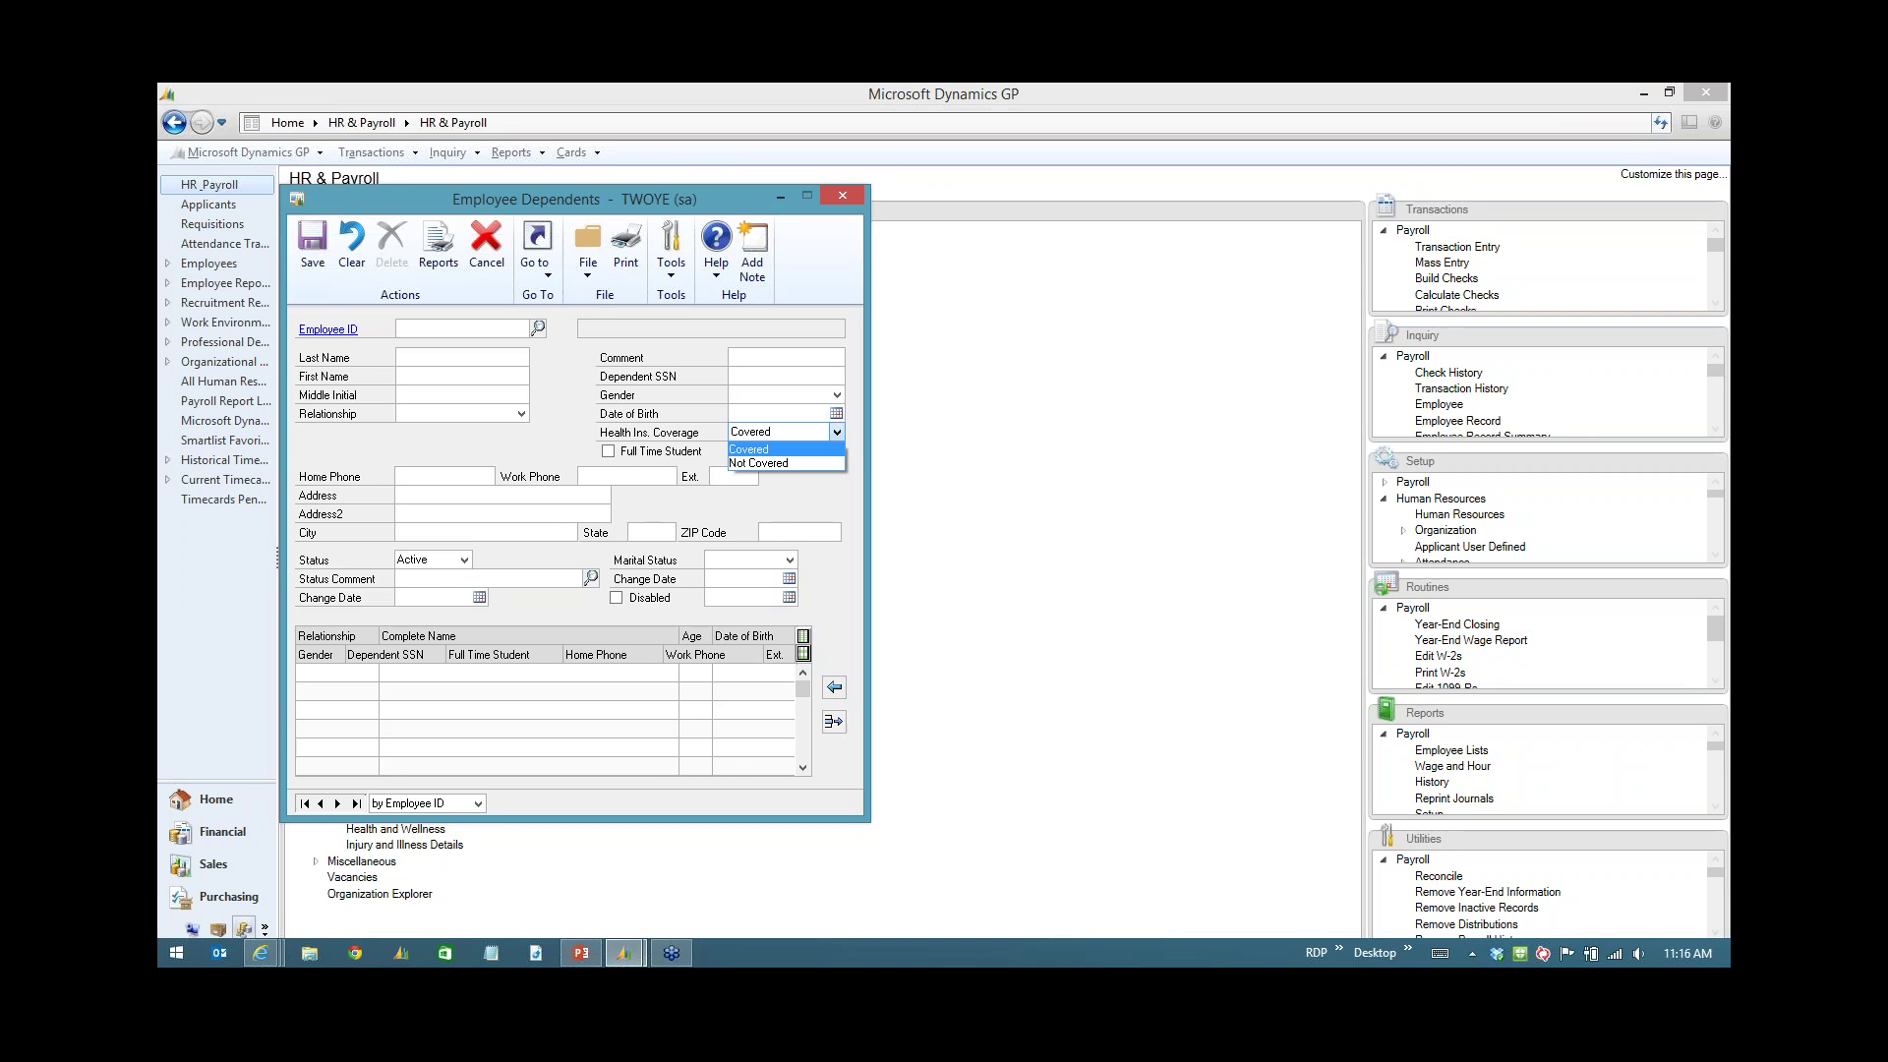
Clear the Employee Dependents form, view the first employee's dependents record, and close the window.
left_click(351, 246)
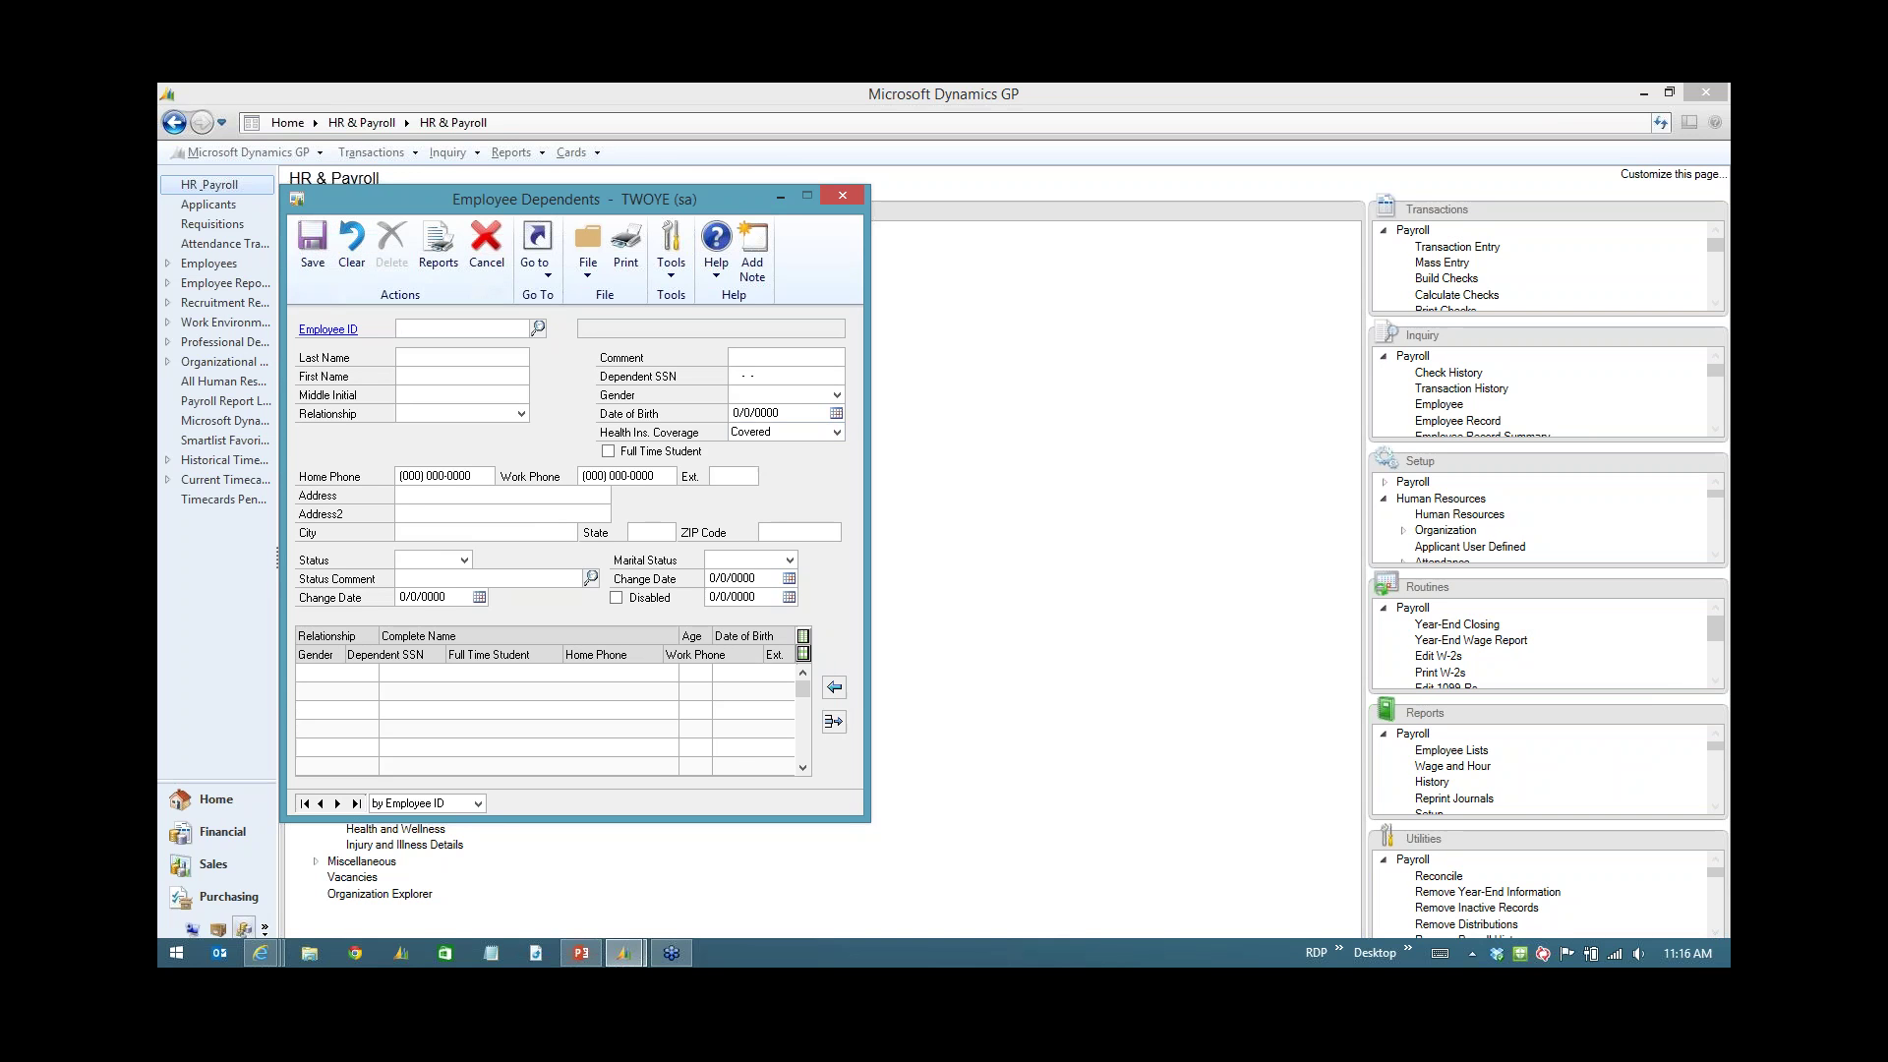
left_click(305, 804)
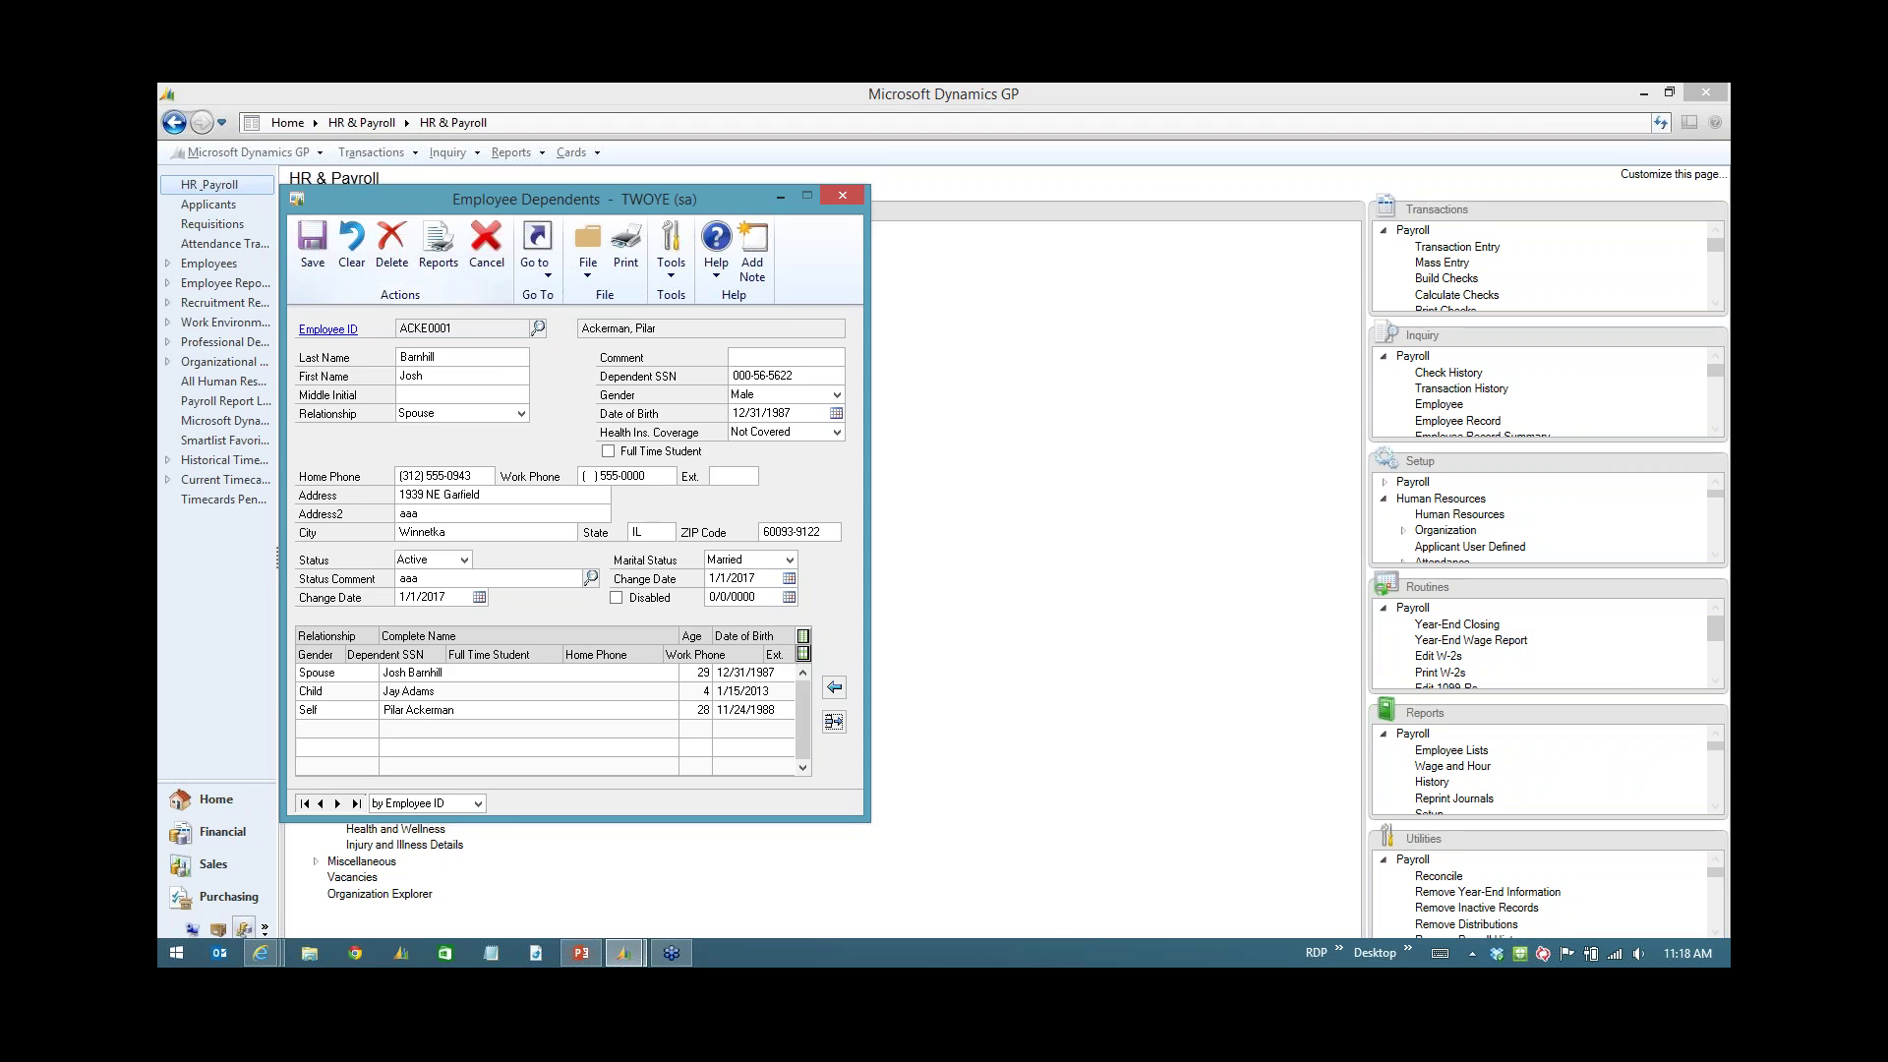
key("alt+F4")
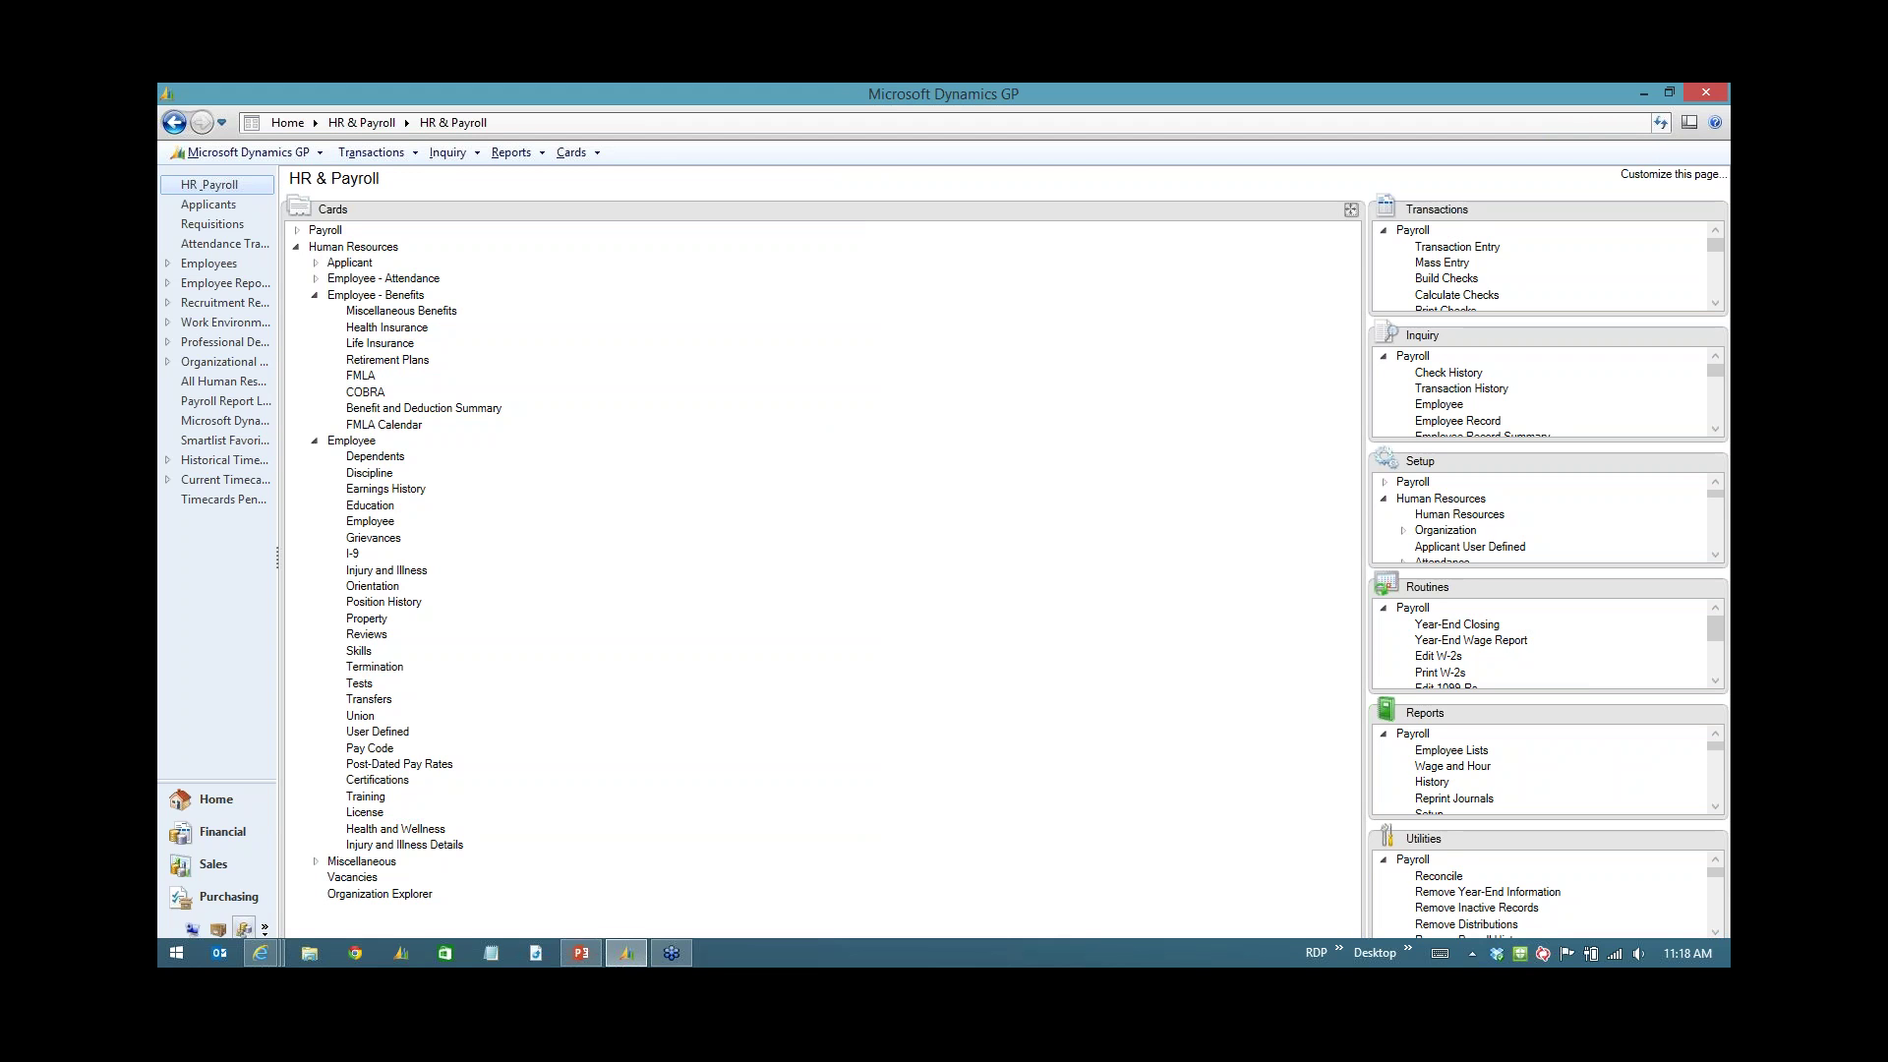
Switch to PowerPoint, start the slide show from the current Demo slide and advance to the Offer of Coverage Codes slide.
left_click(581, 953)
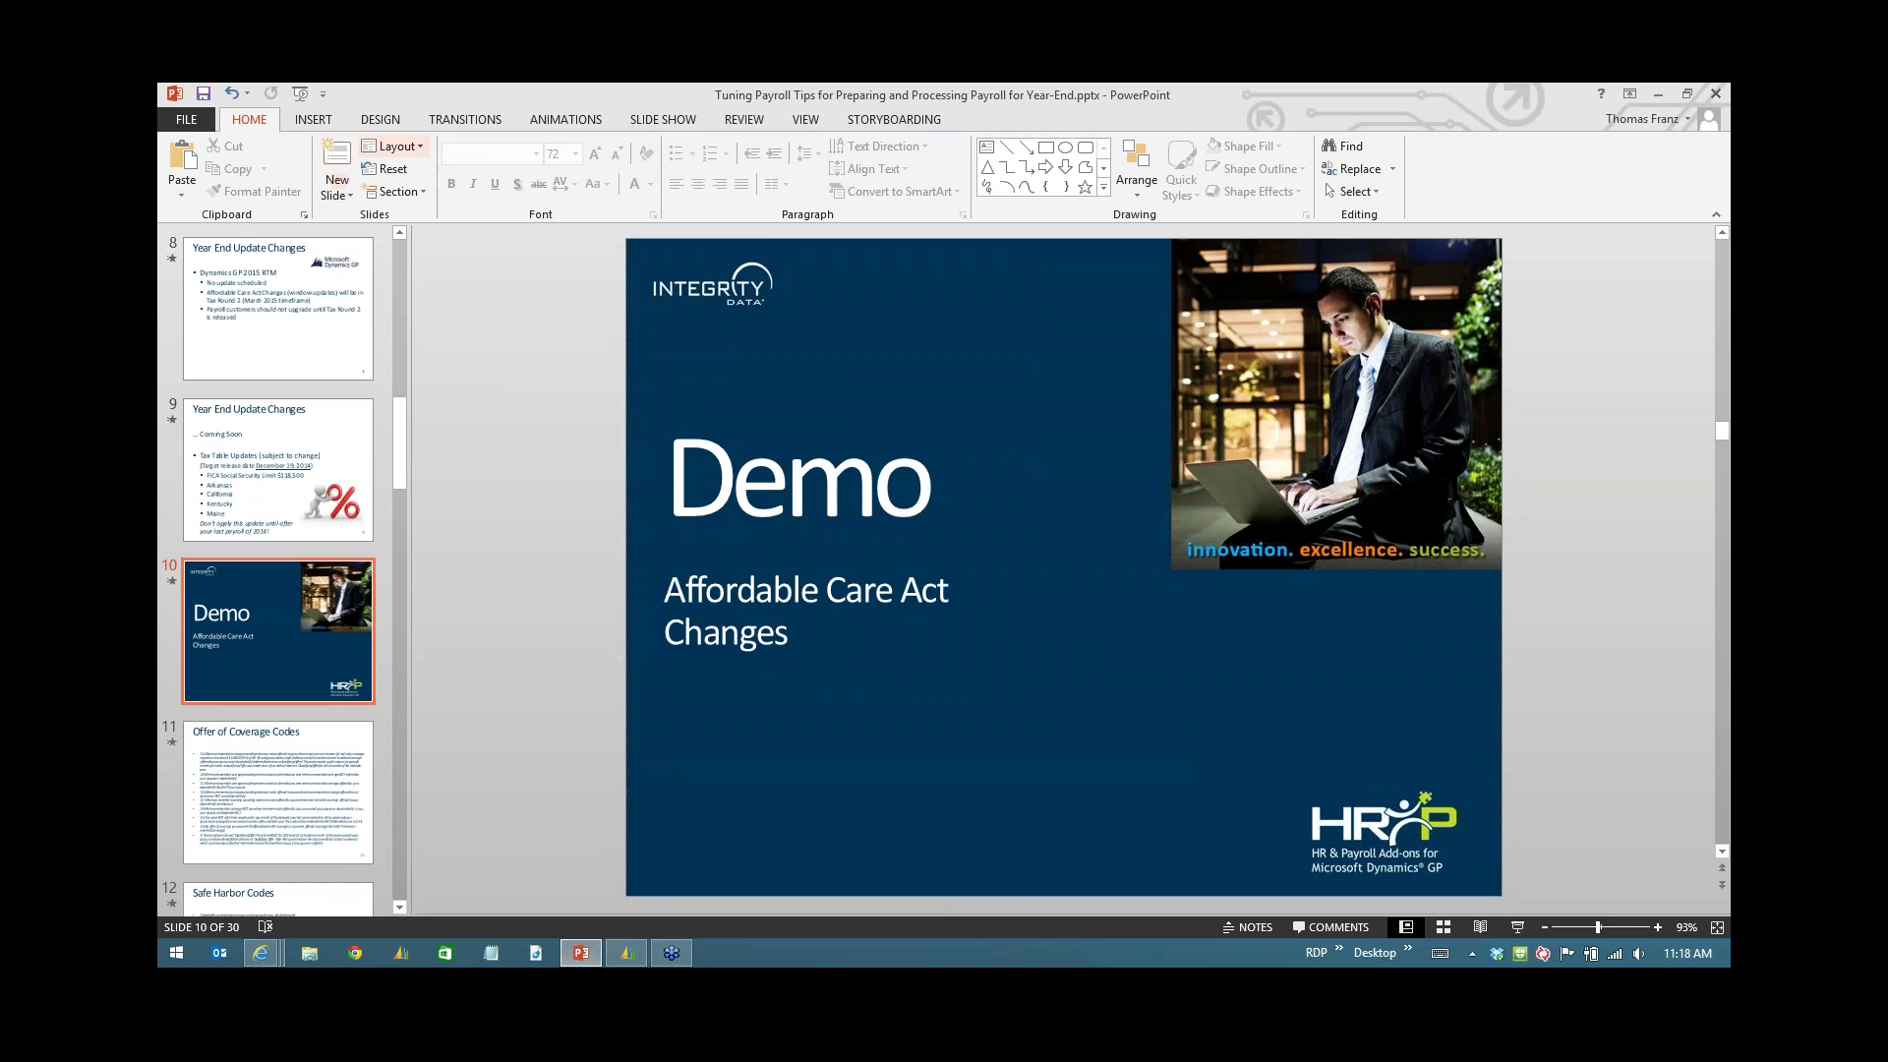
left_click(662, 119)
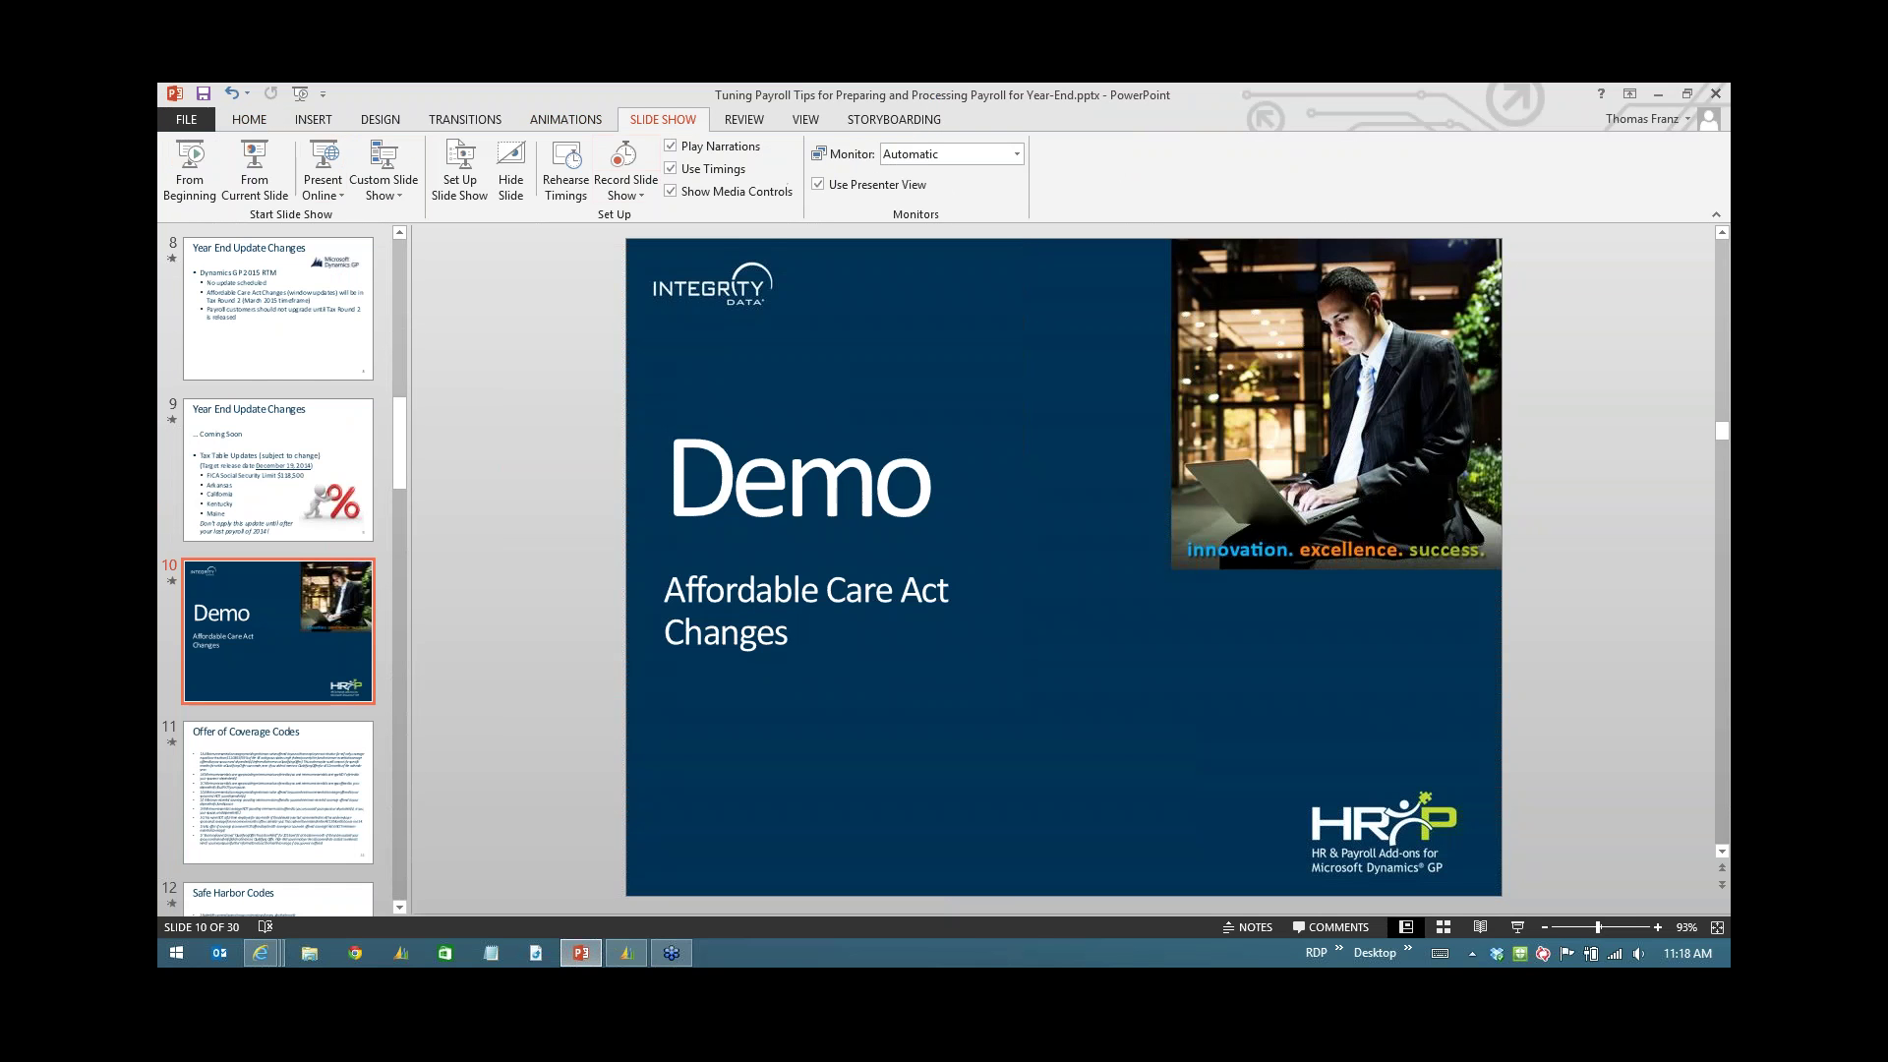
key("shift+F5")
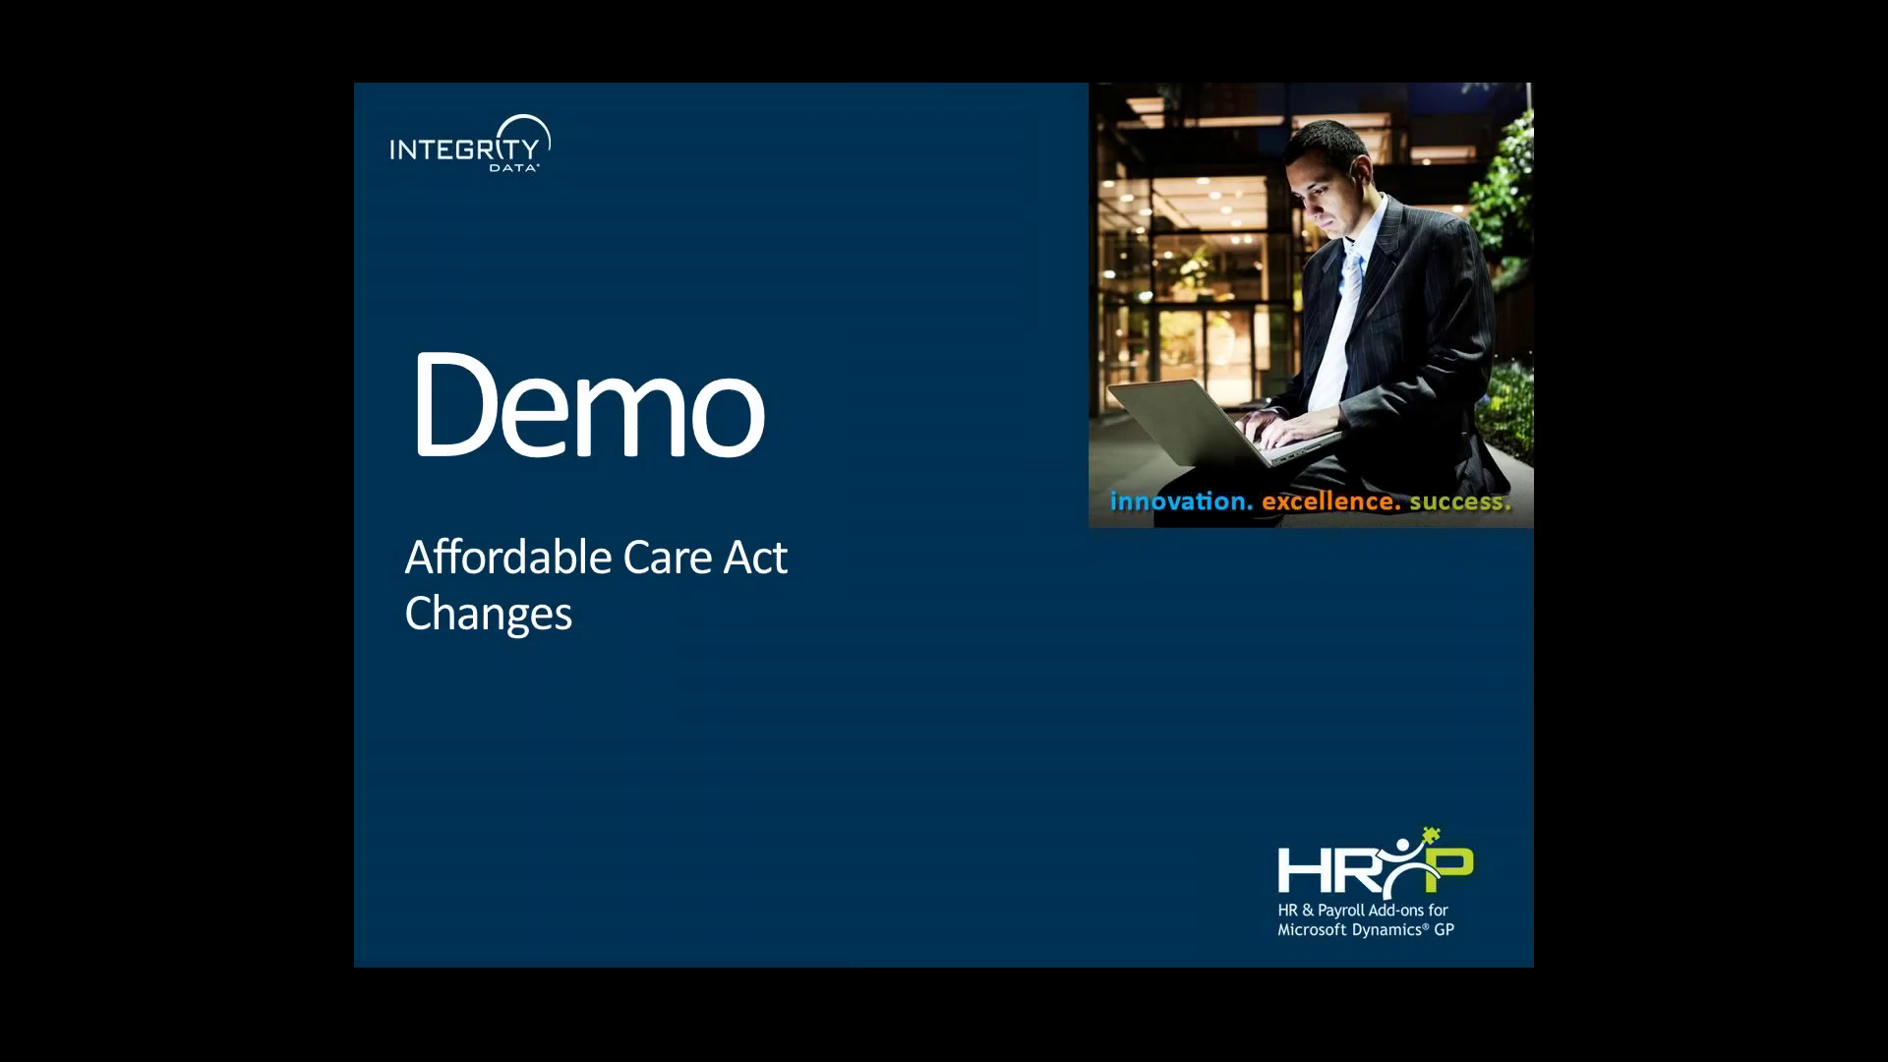
key("Right")
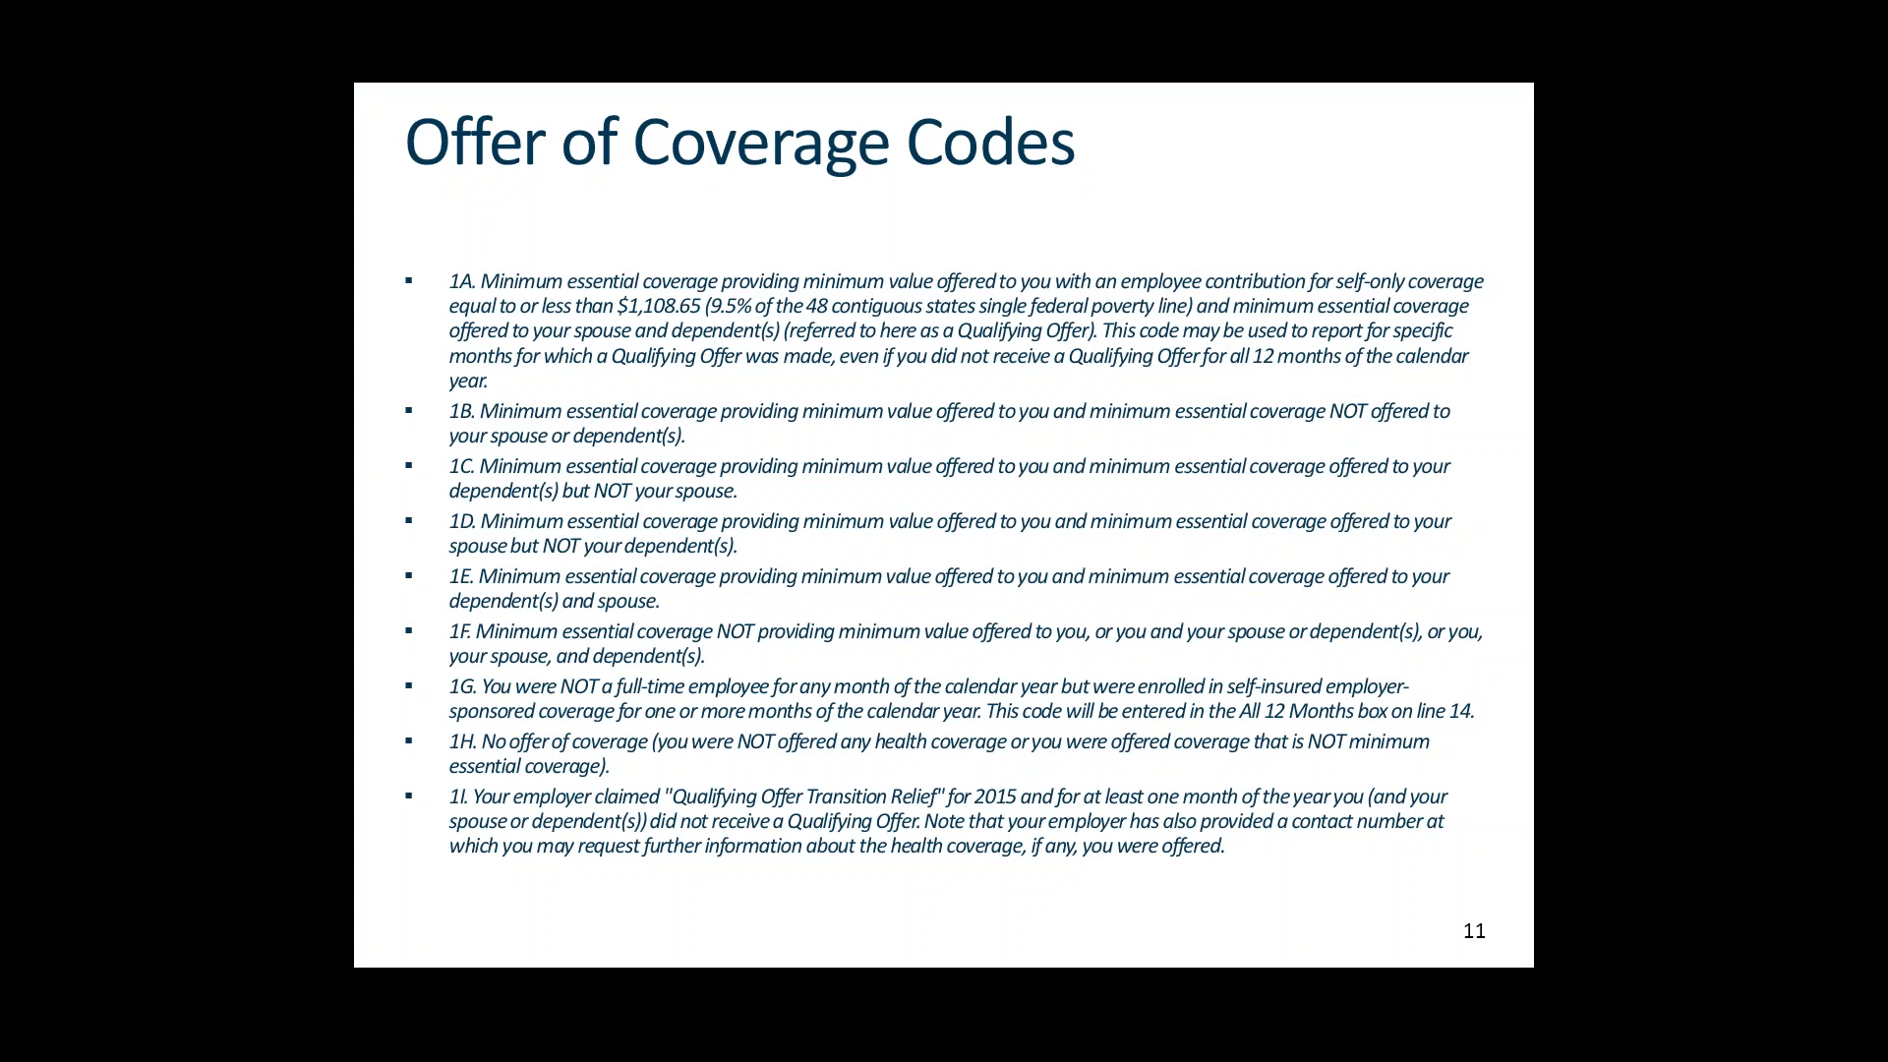
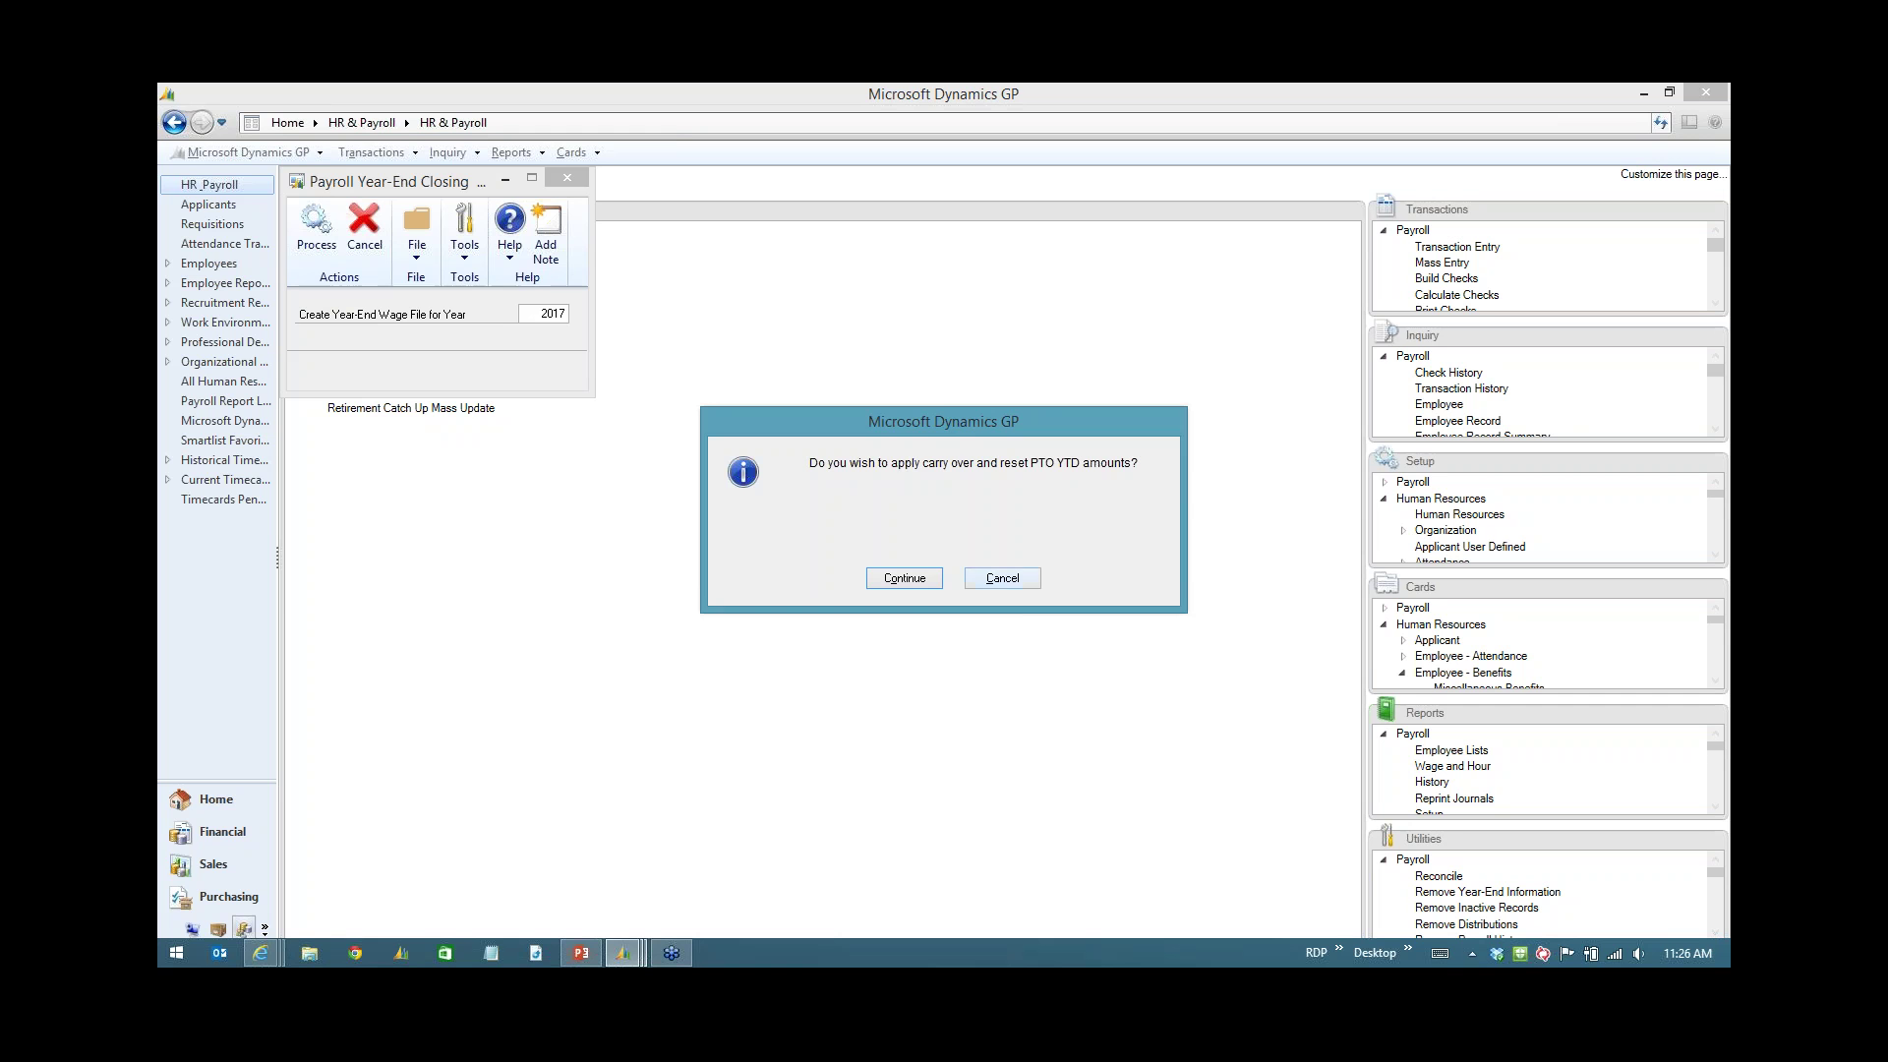
Answer the PTO carry-over prompt of the 2017 payroll year-end closing, and print the 2017 Year-End Wage Report to the screen.
key("Return")
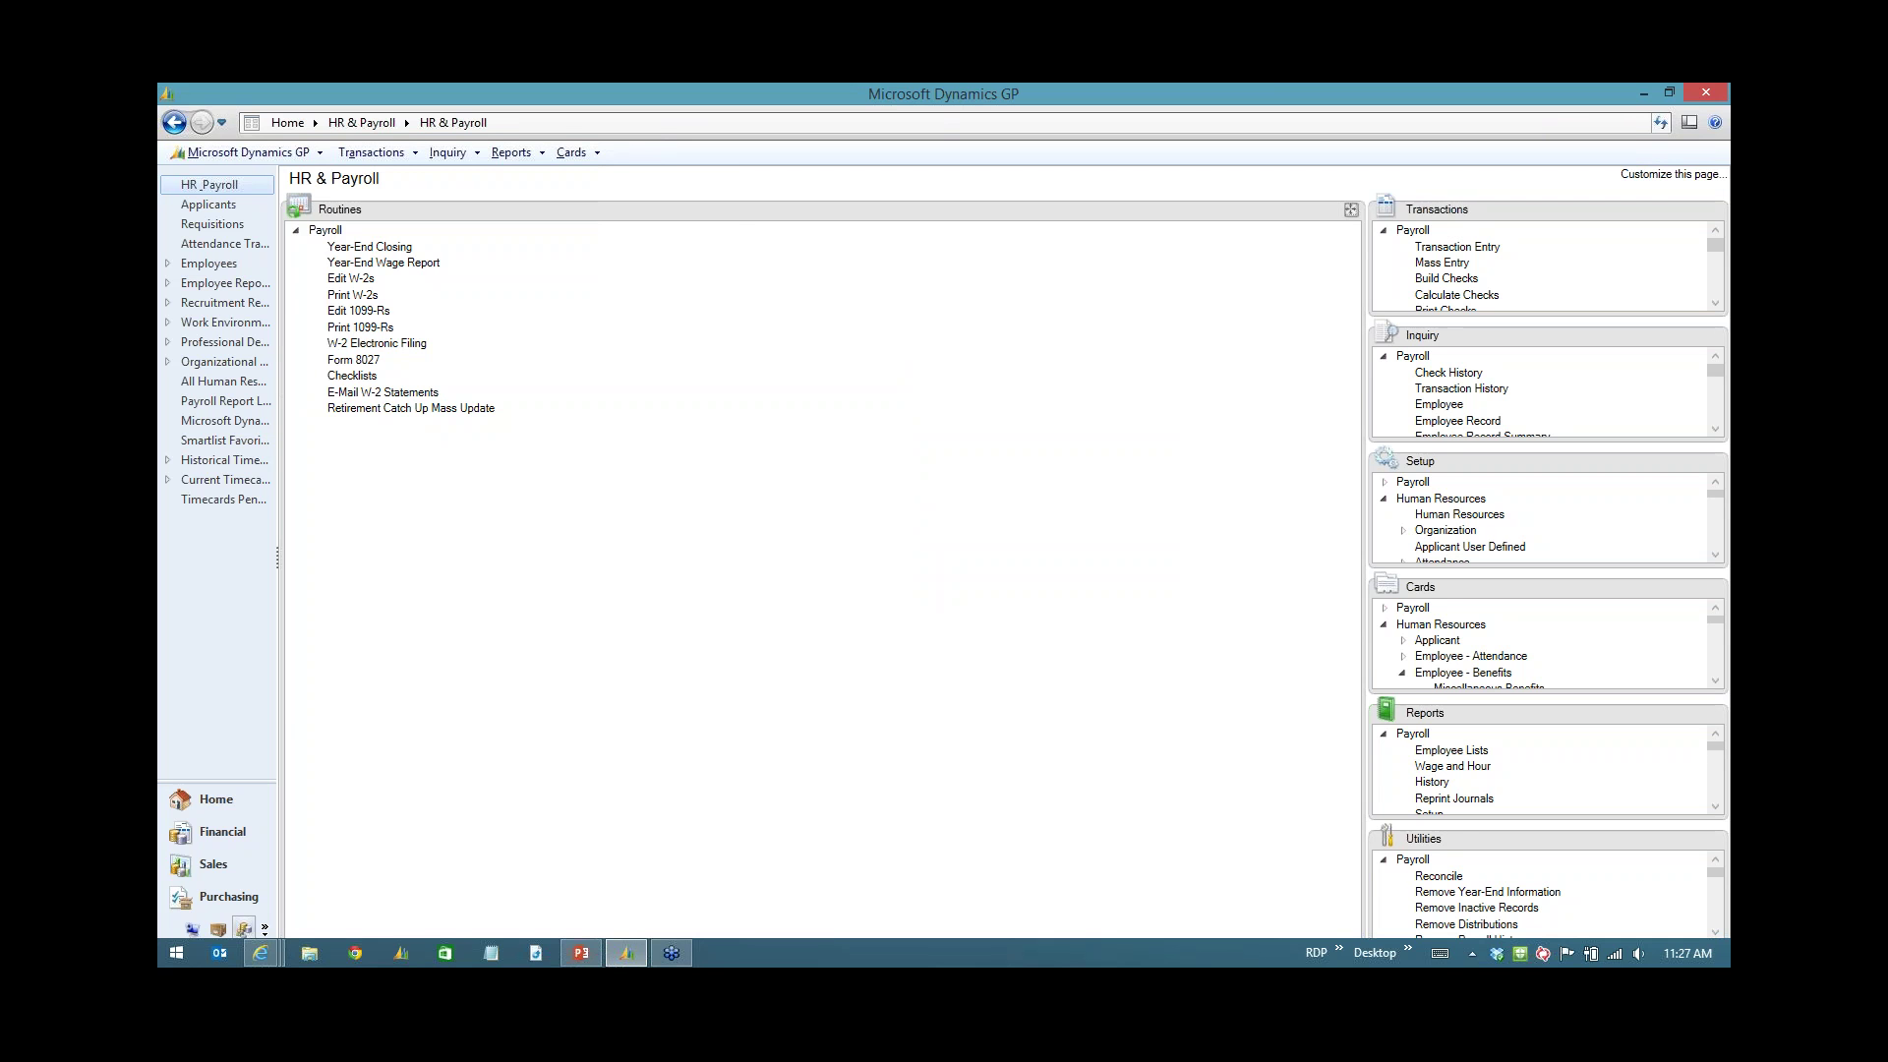
left_click(374, 263)
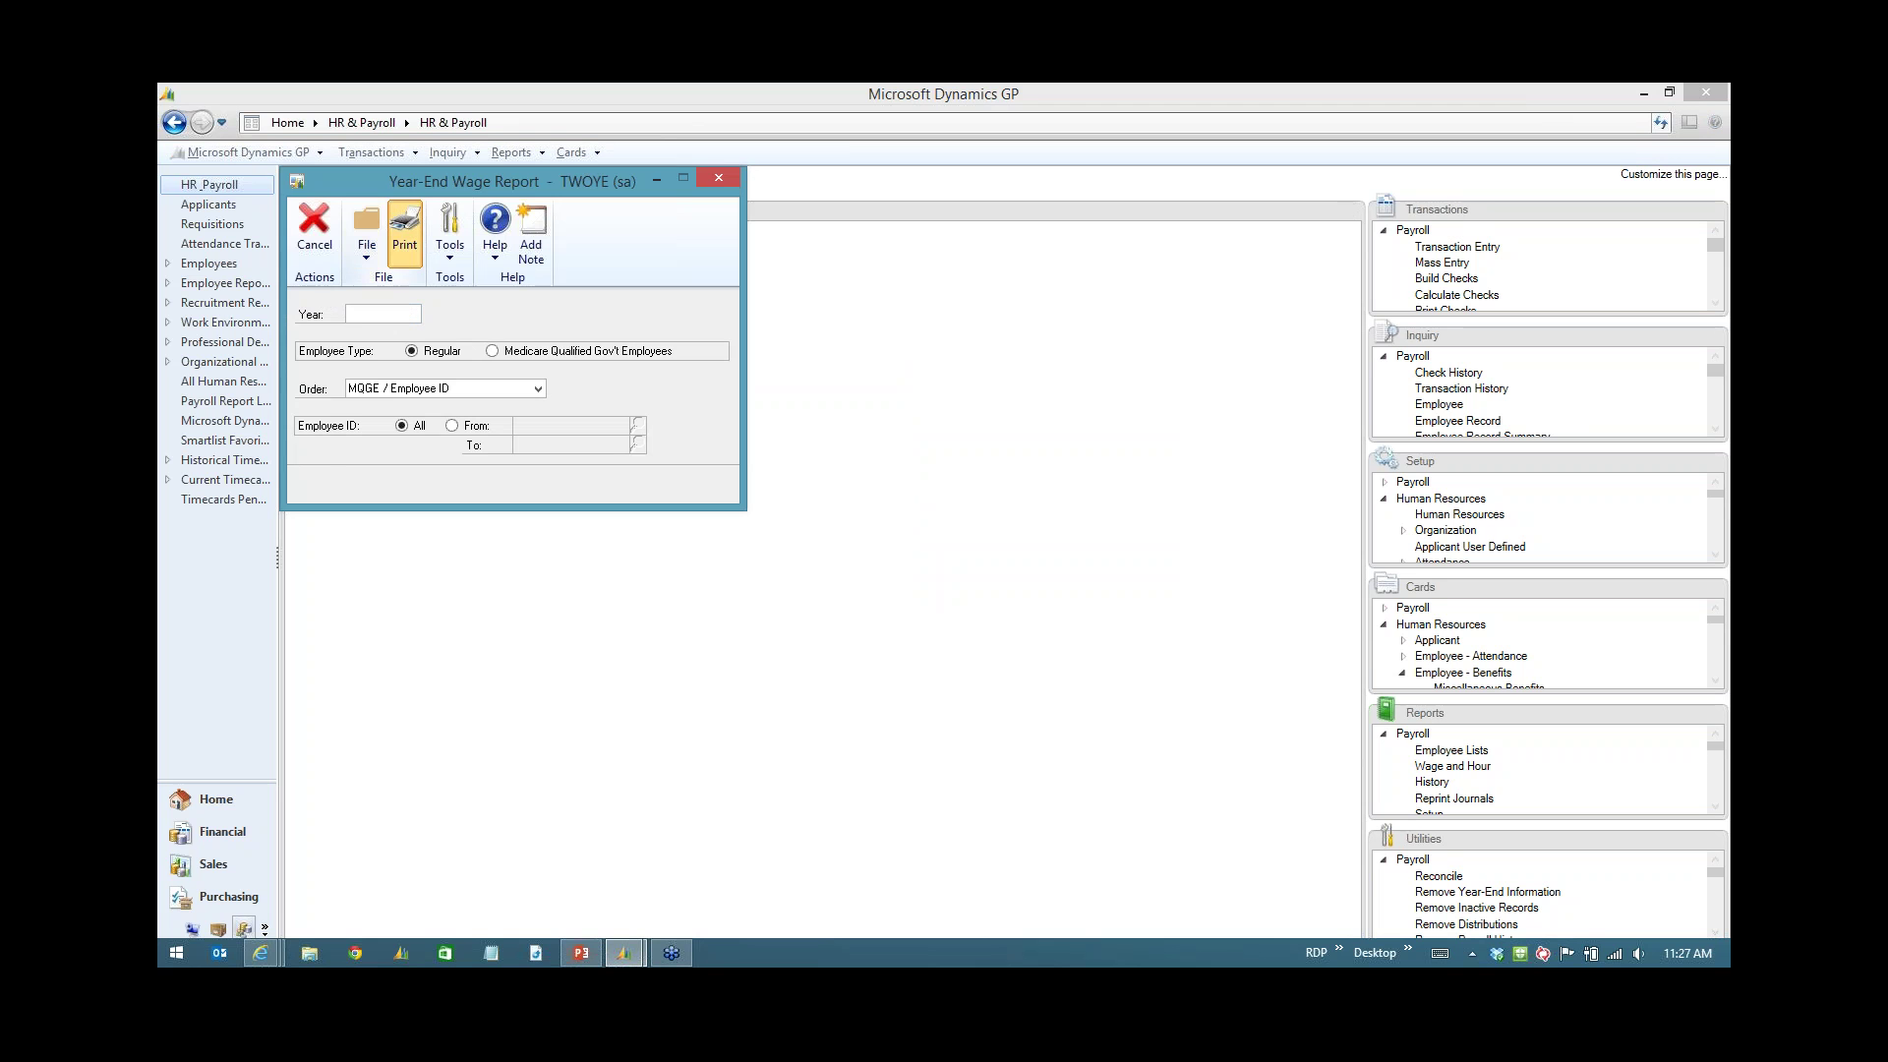
left_click(404, 228)
left_click(767, 530)
left_click(1029, 674)
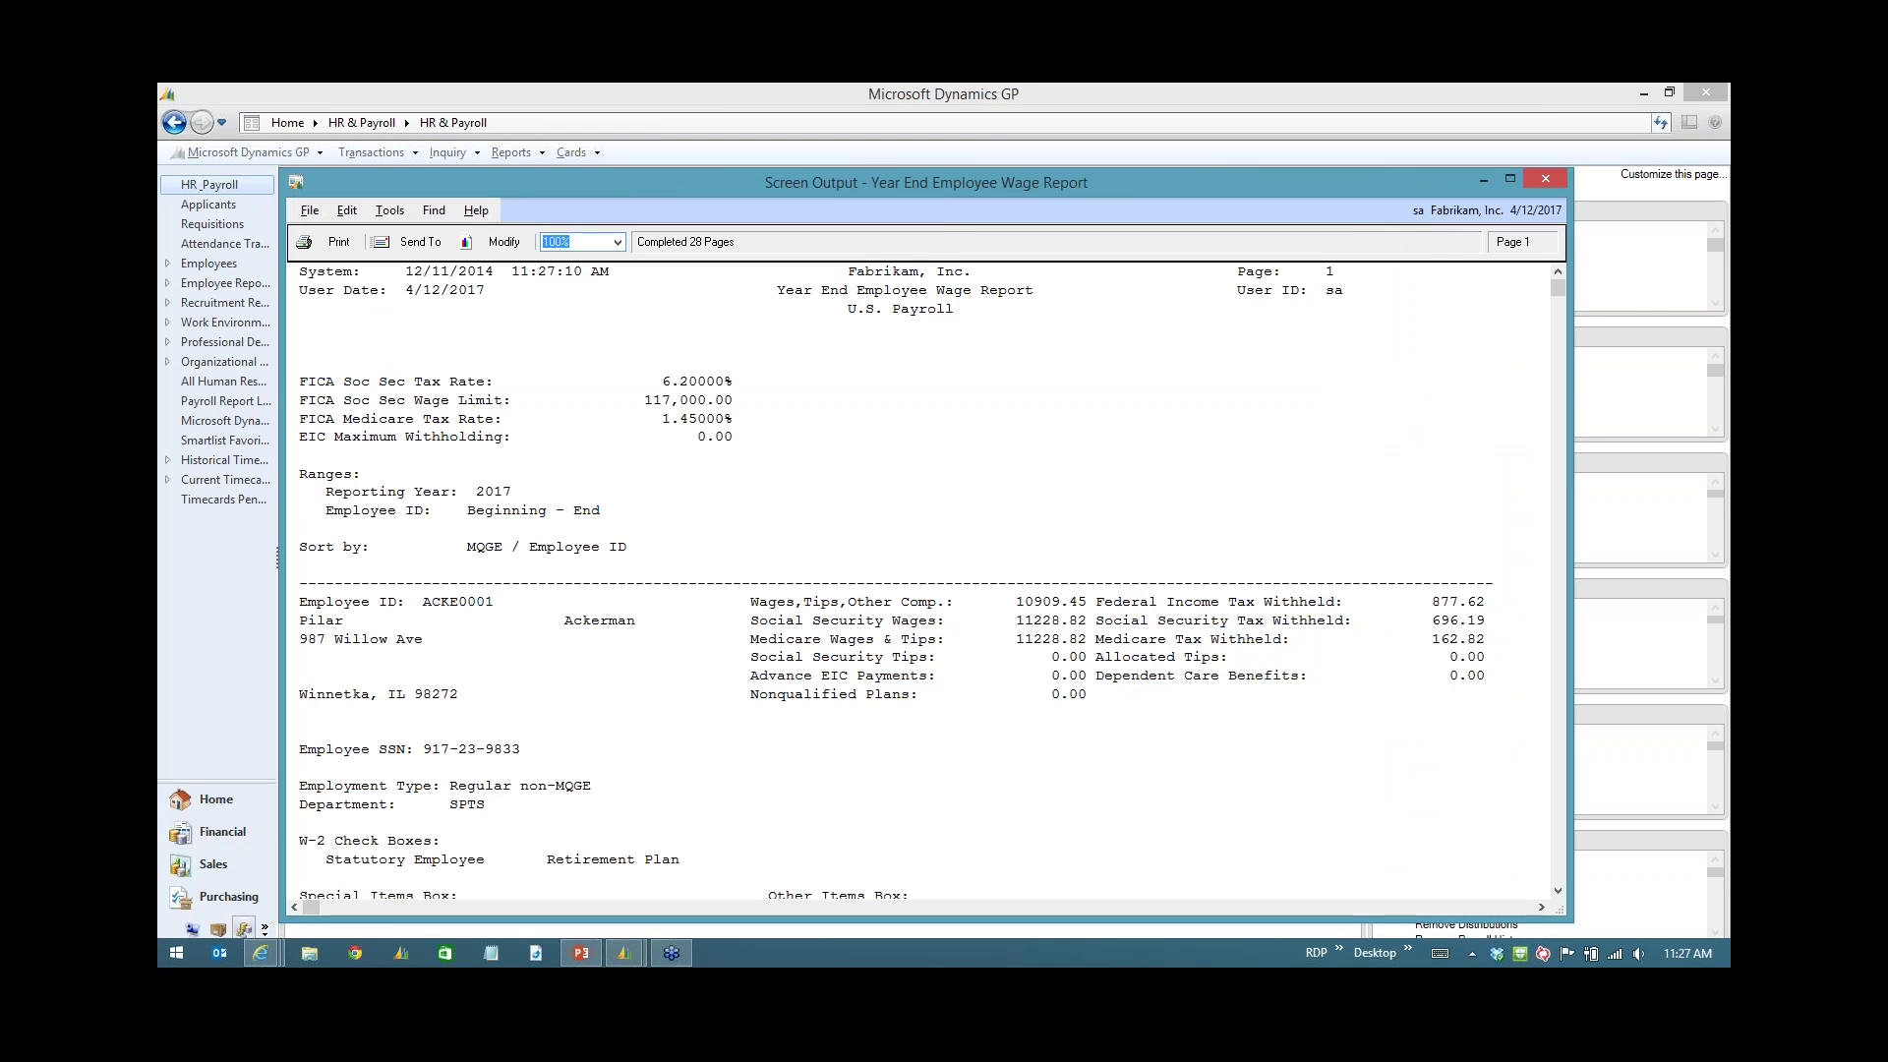
Review the Year End Employee Wage Report through to the company and state totals on its last page, and close it.
scroll(924, 580, "down", 10)
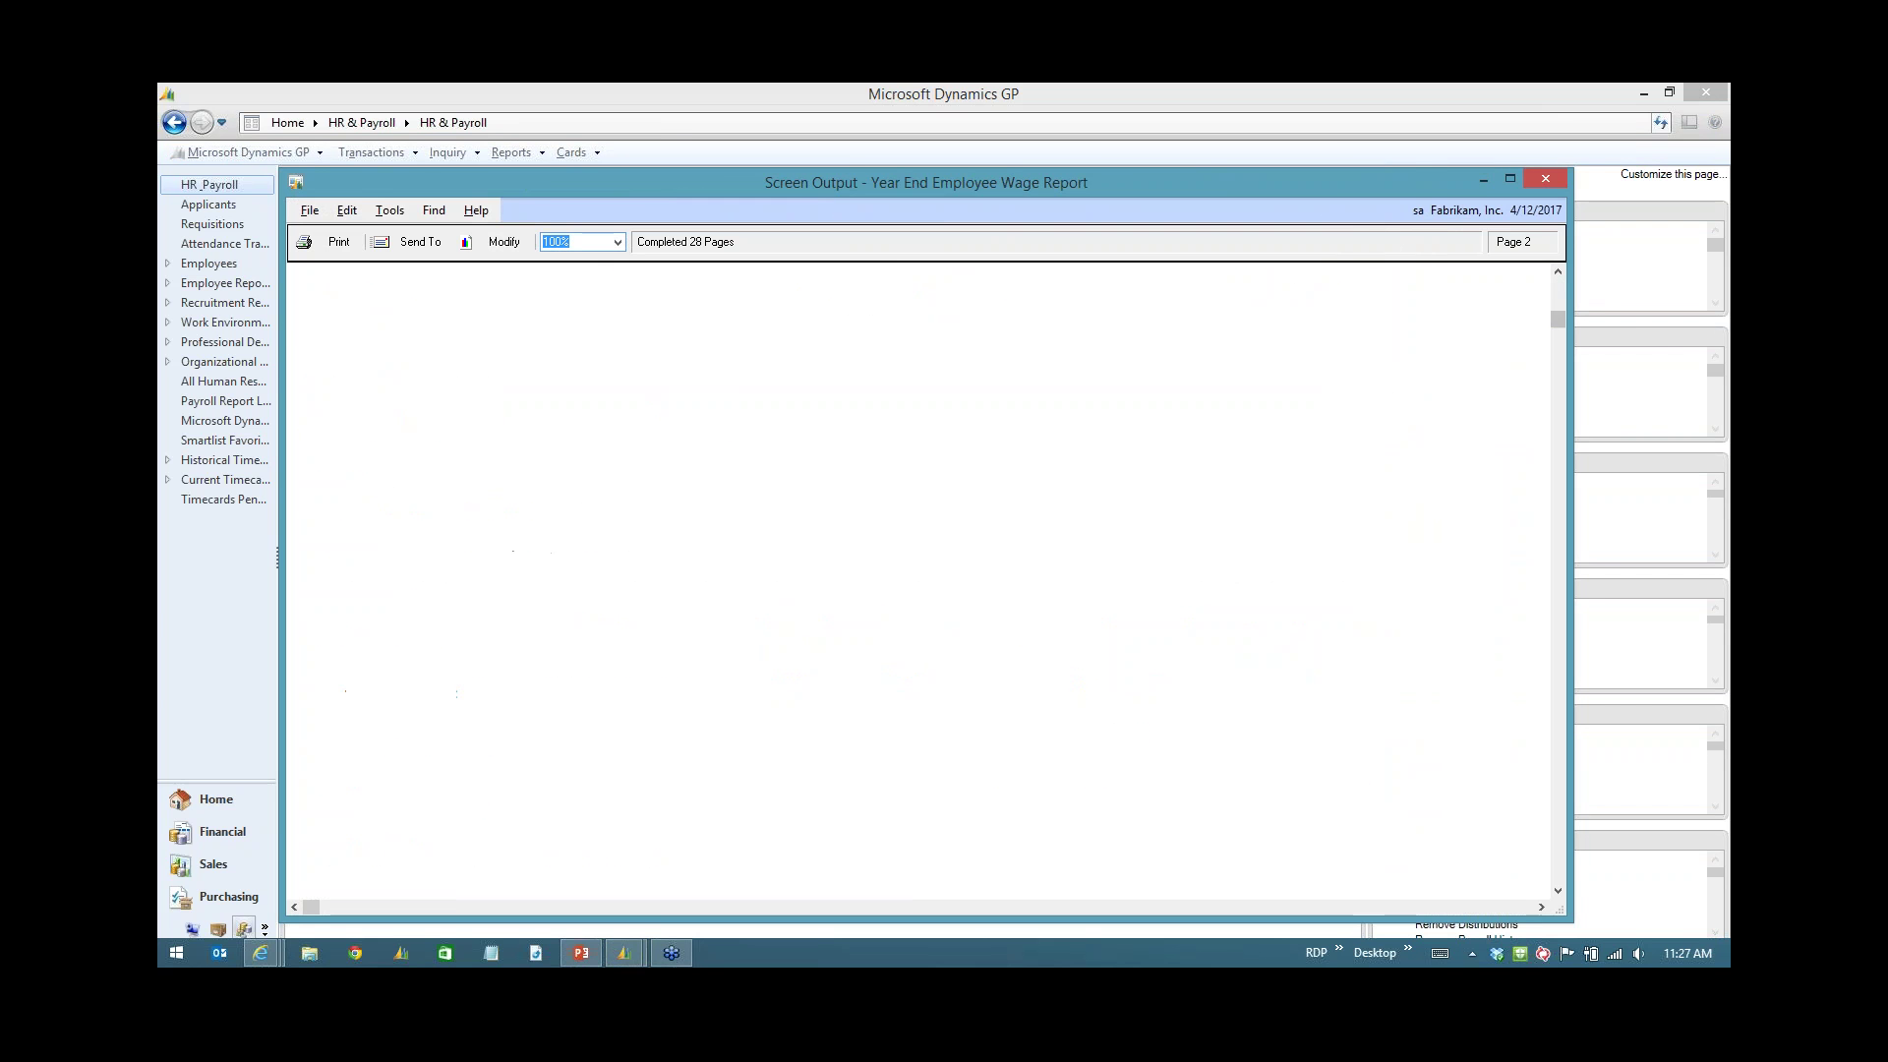
left_click_drag(1557, 339, 1557, 873)
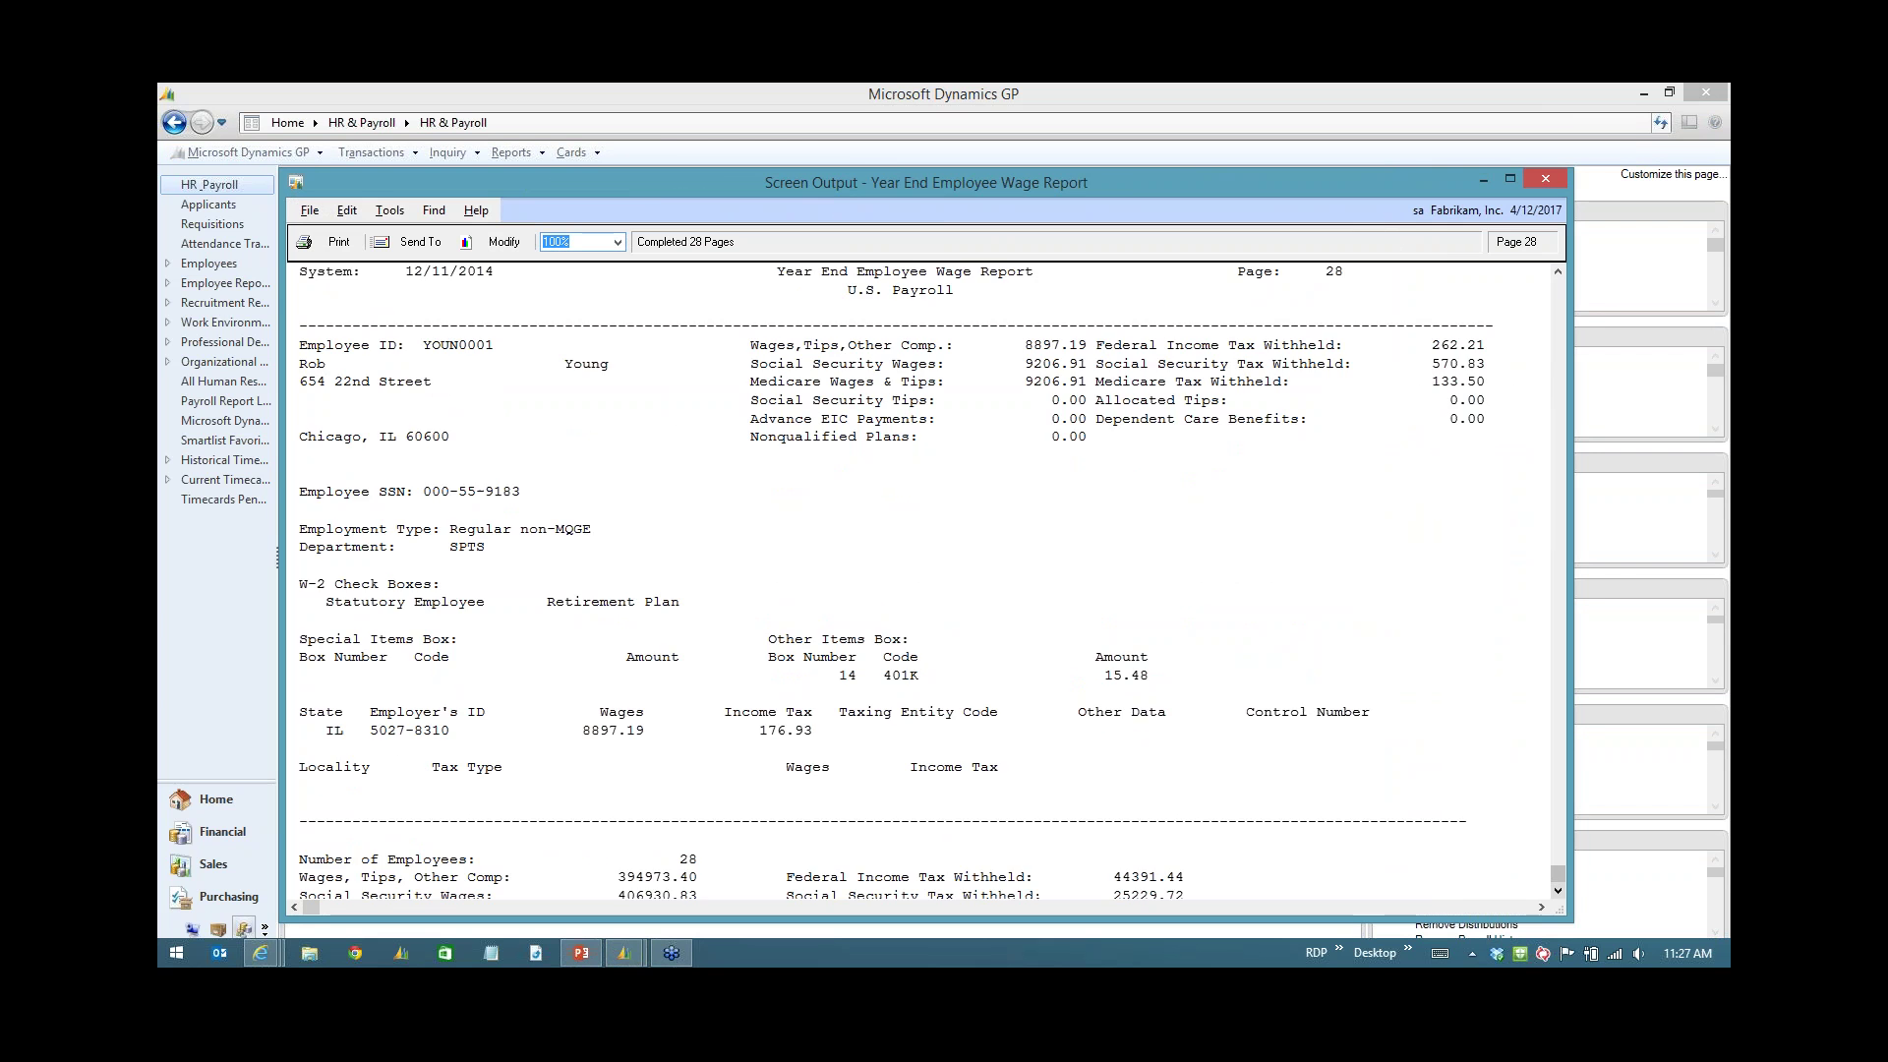
scroll(1557, 873, "down", 3)
scroll(925, 580, "down", 6)
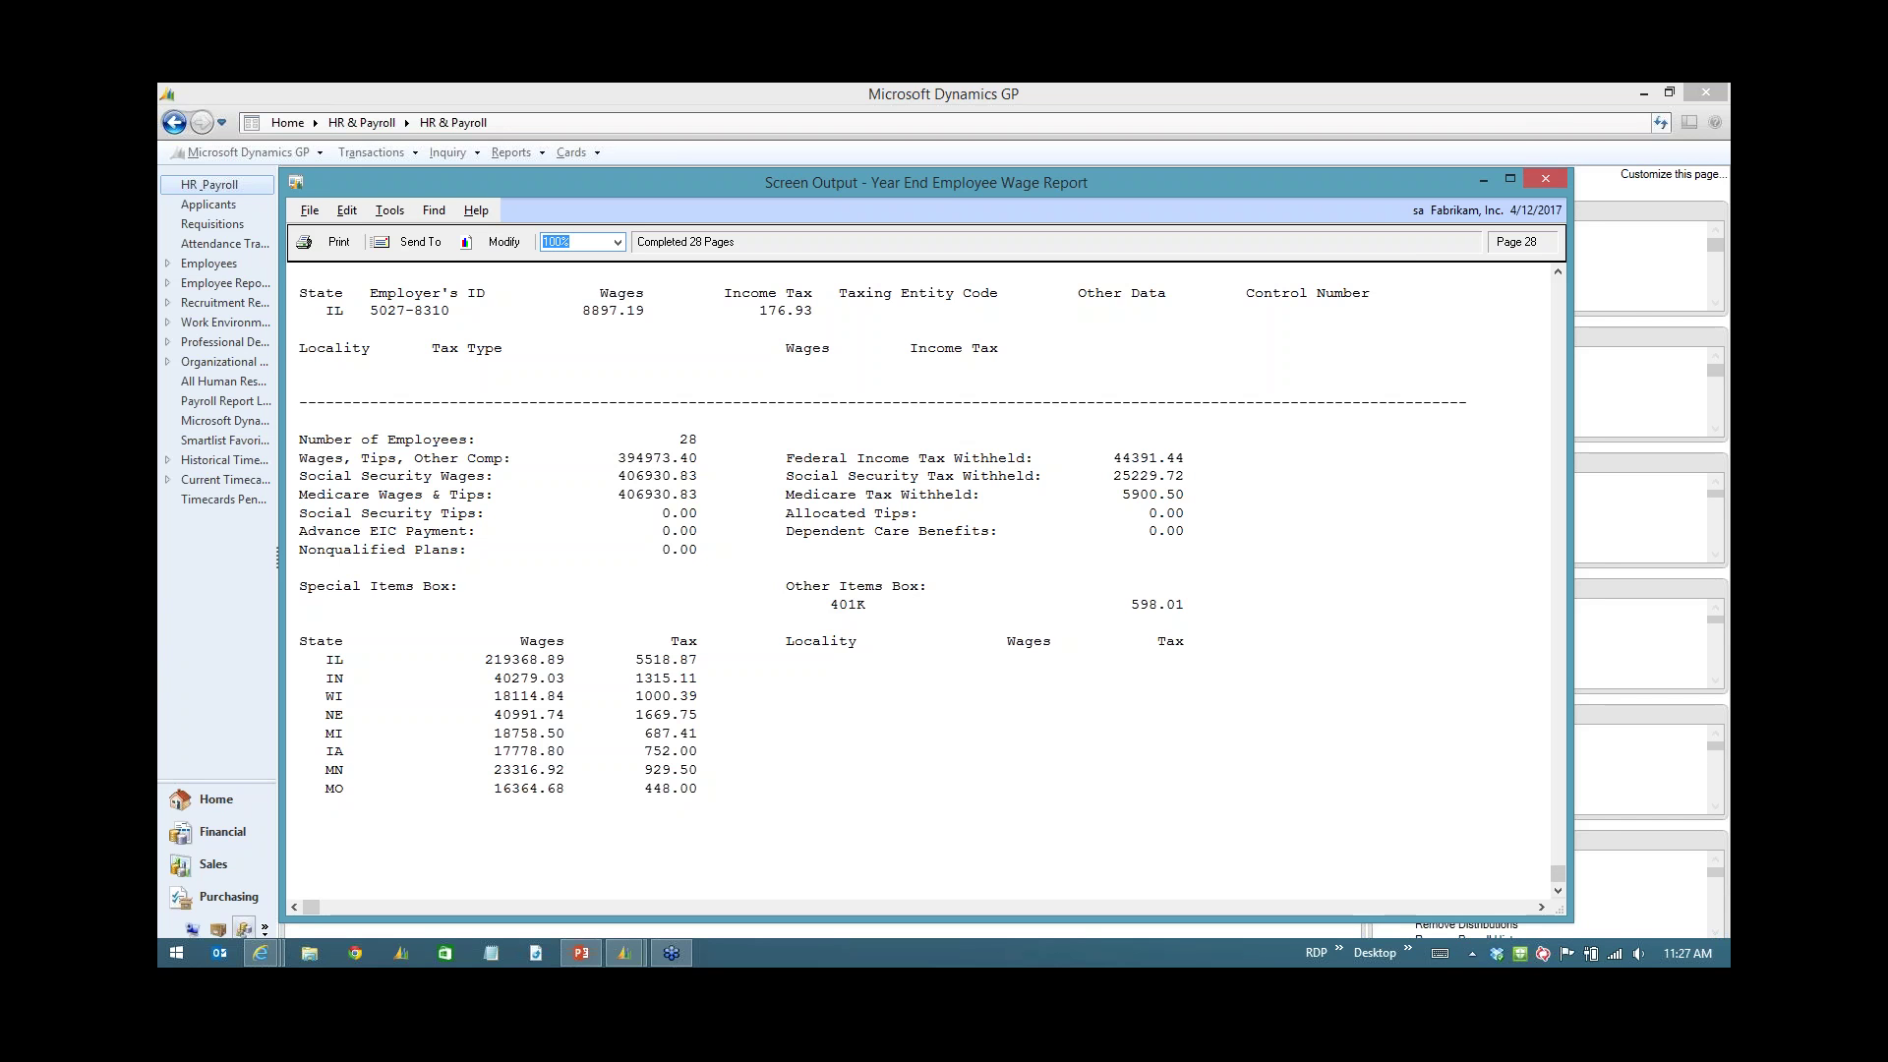
key("Escape")
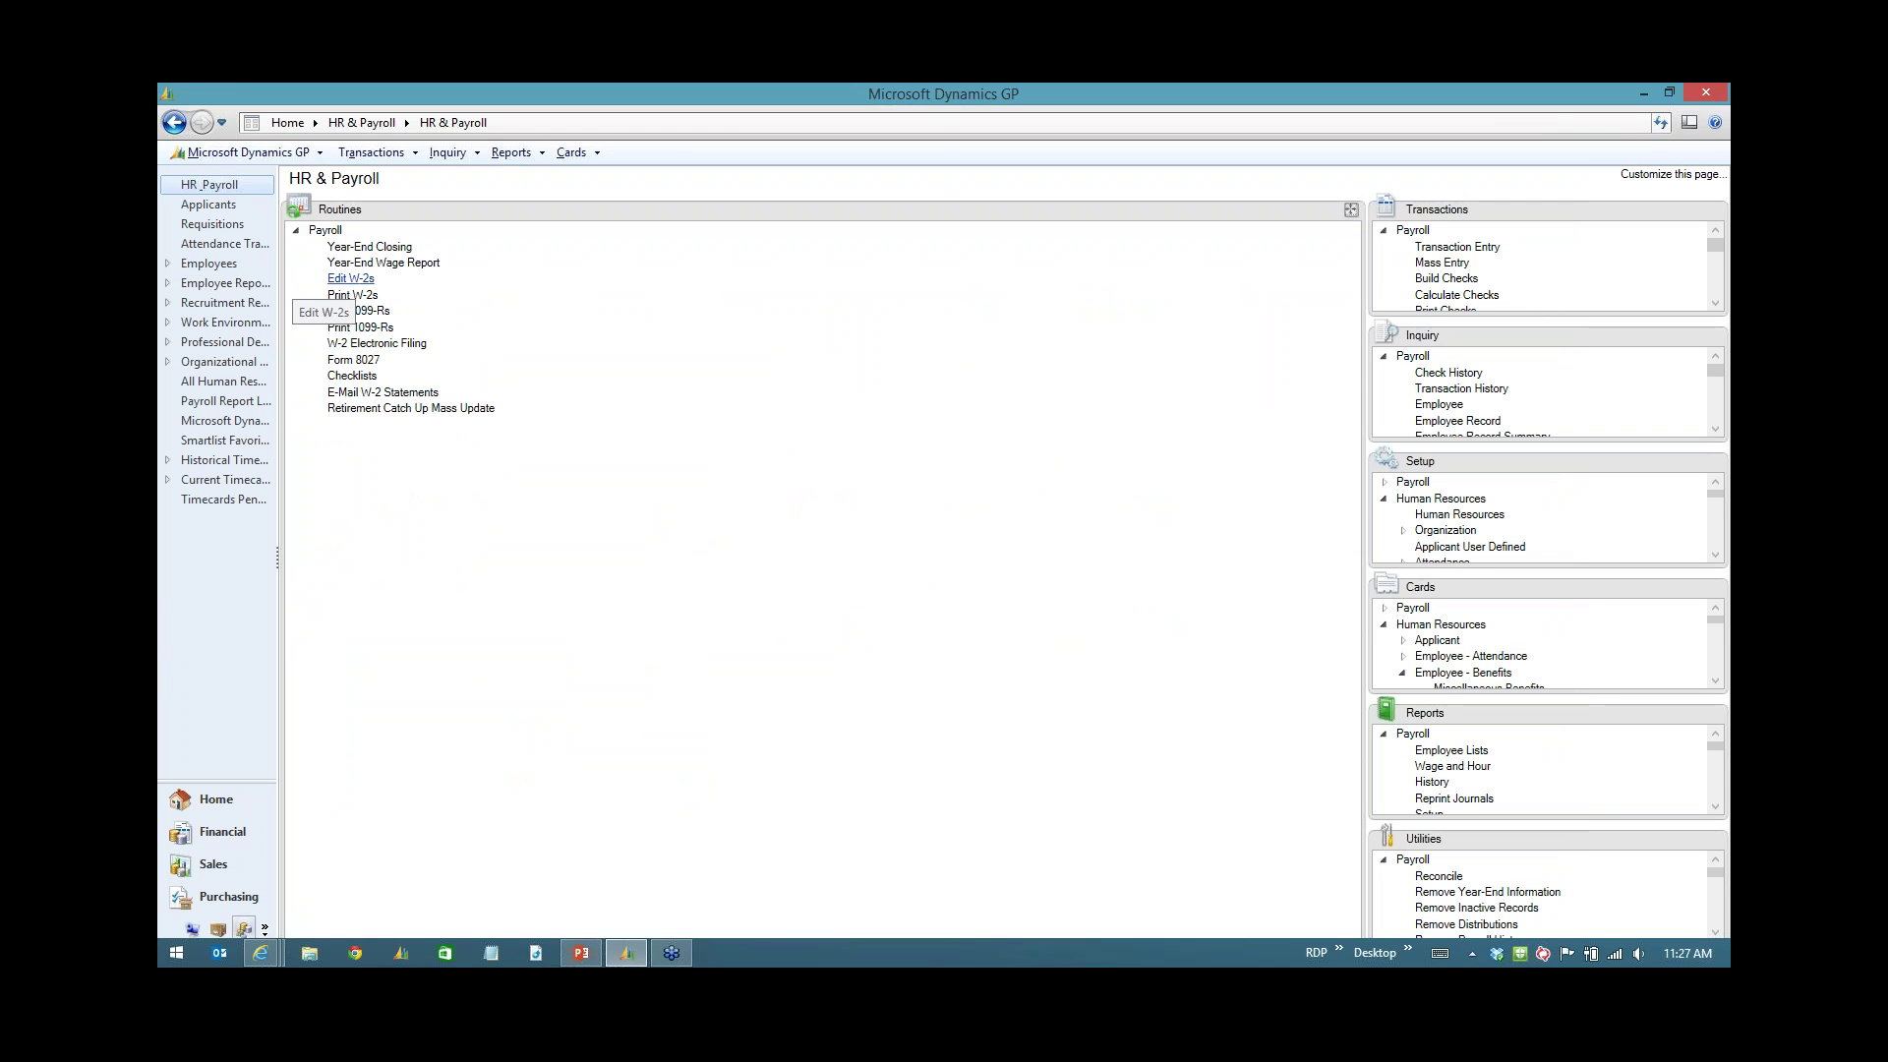
Open the Edit W-2s routine and close the 1095-C Covered Individuals and 1095-C Information windows covering it.
left_click(350, 278)
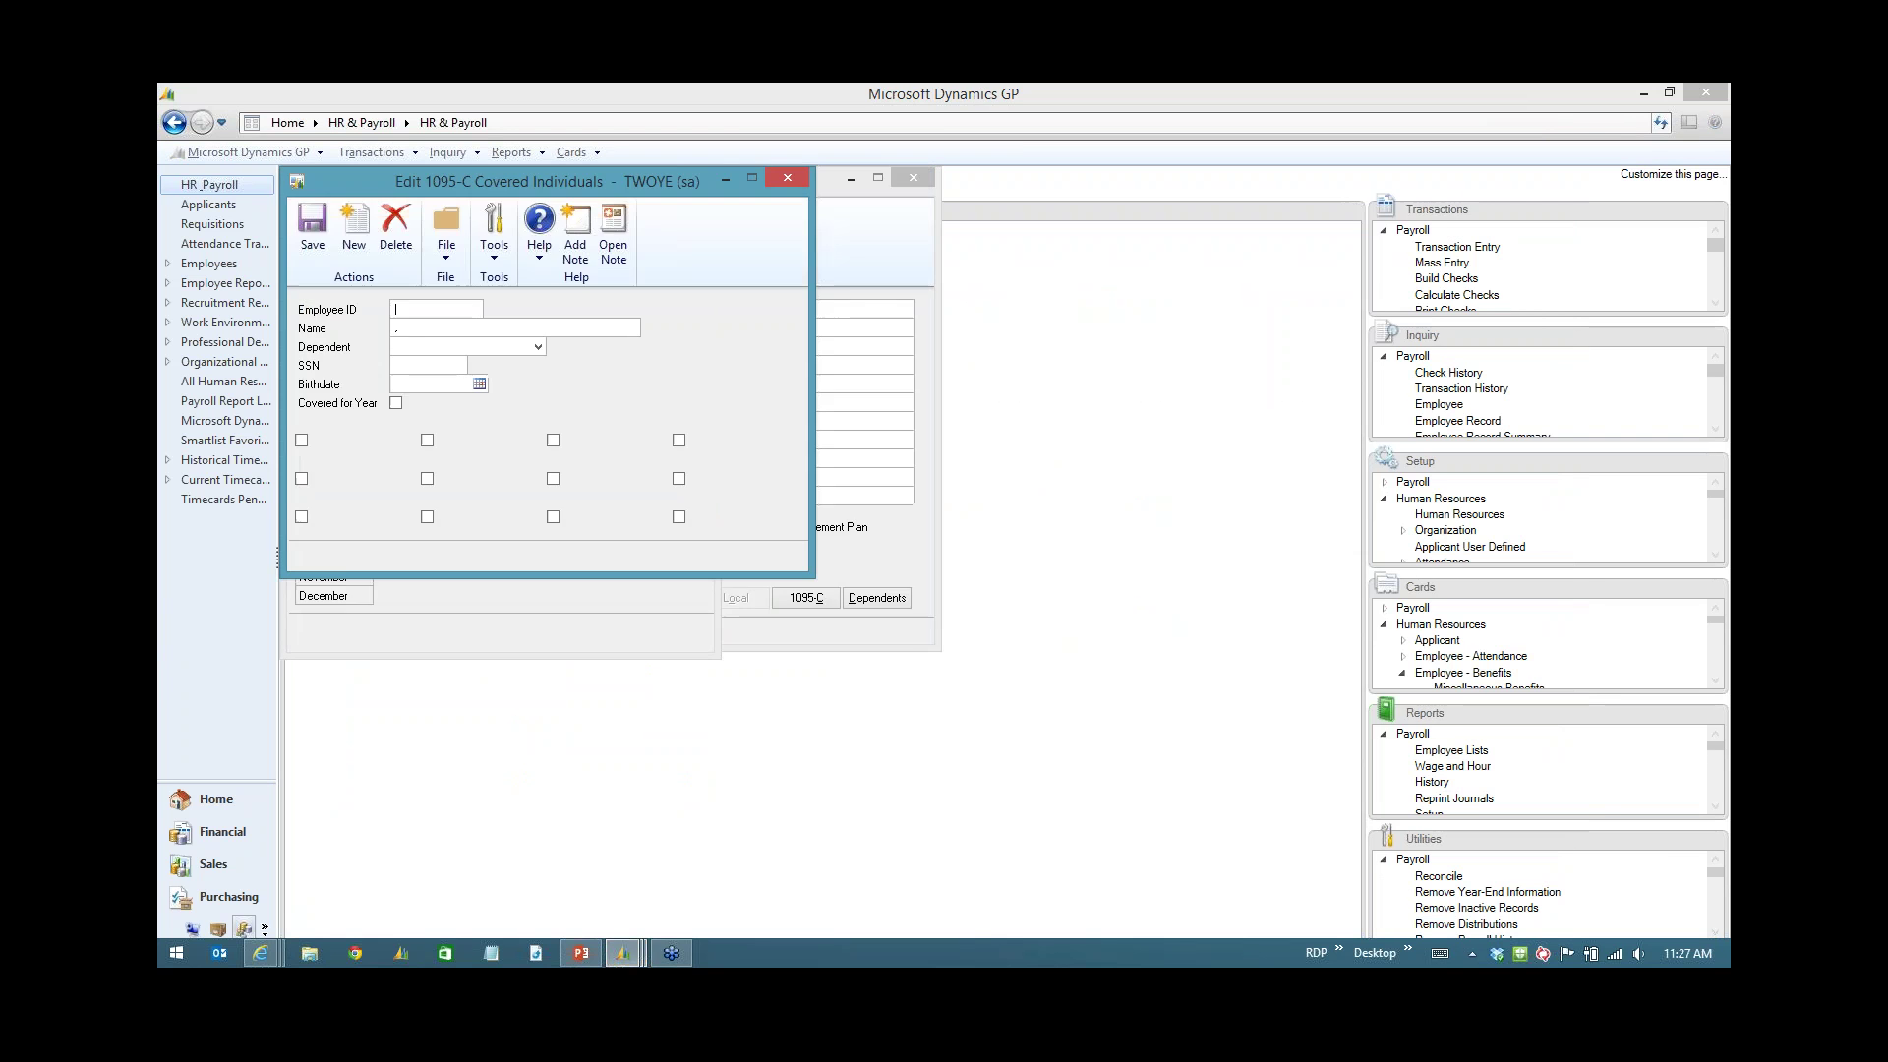
left_click(786, 177)
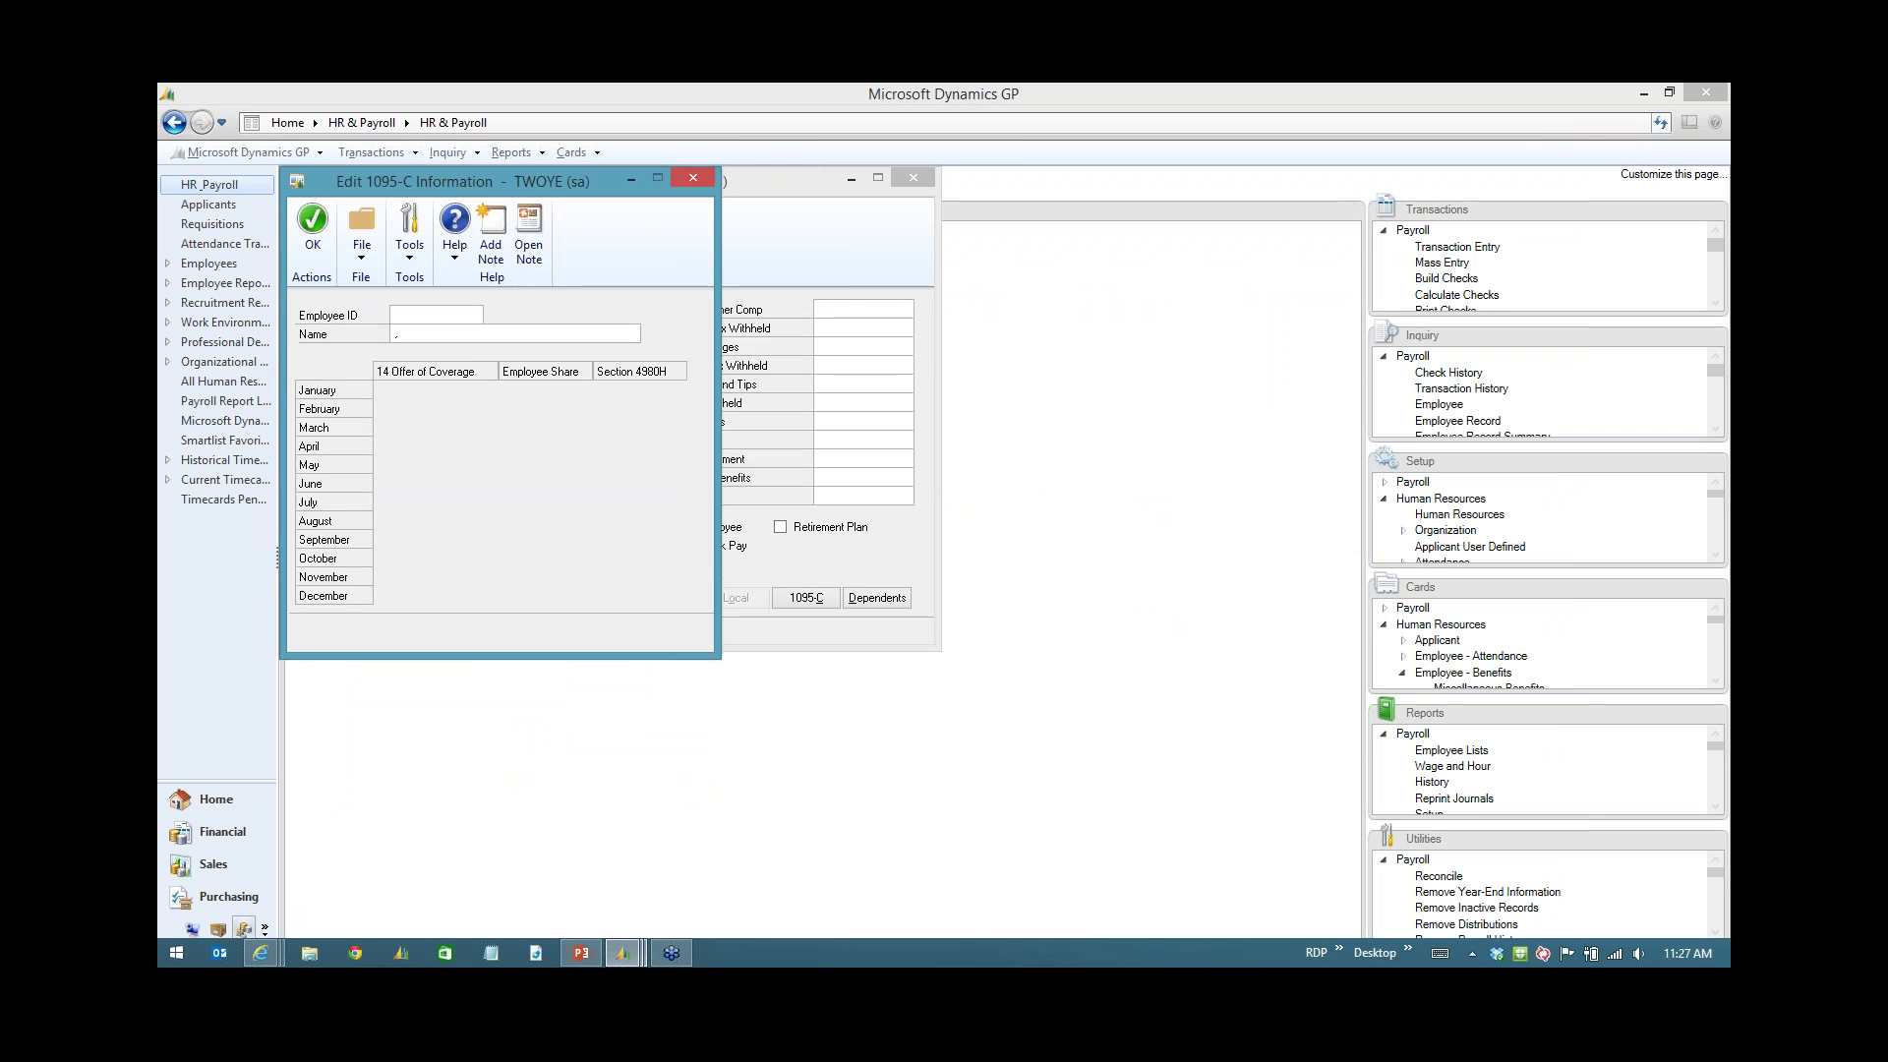
key("Escape")
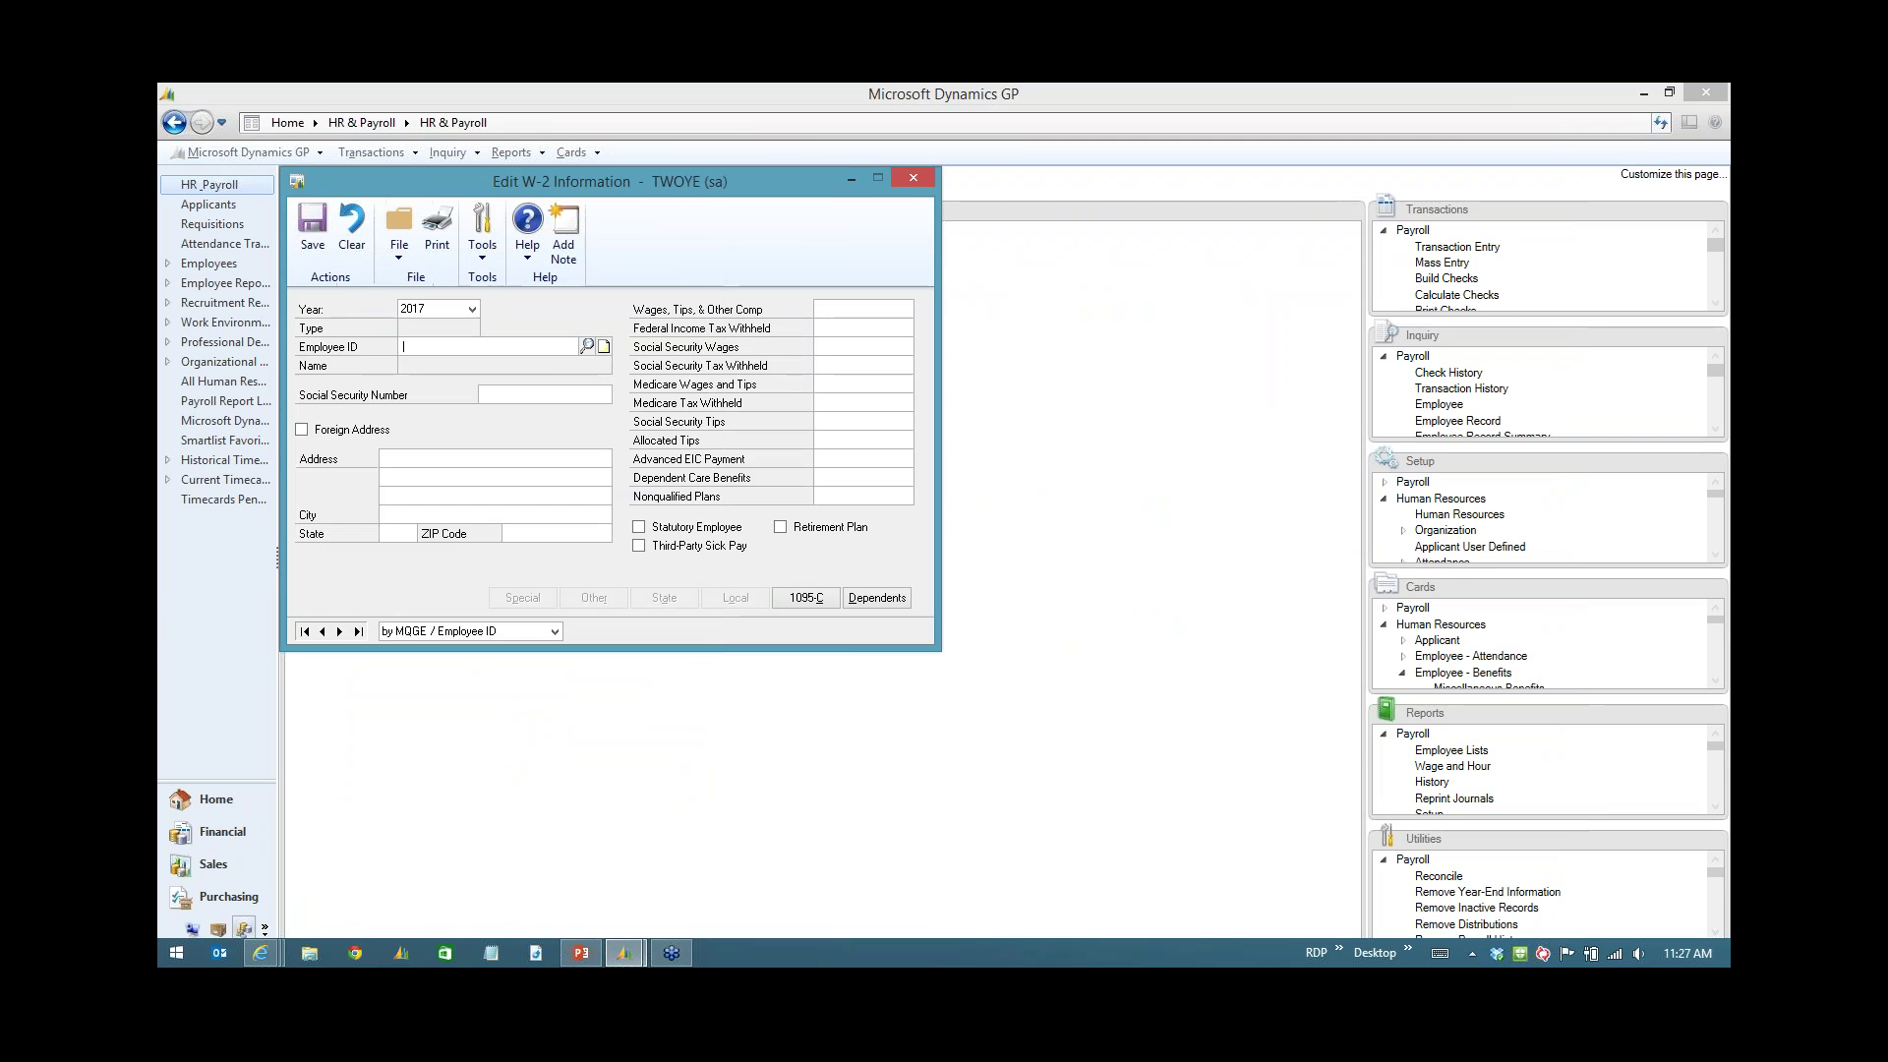
Bring up the first employee's 2017 W-2 record and open its Other information.
key("ctrl+f")
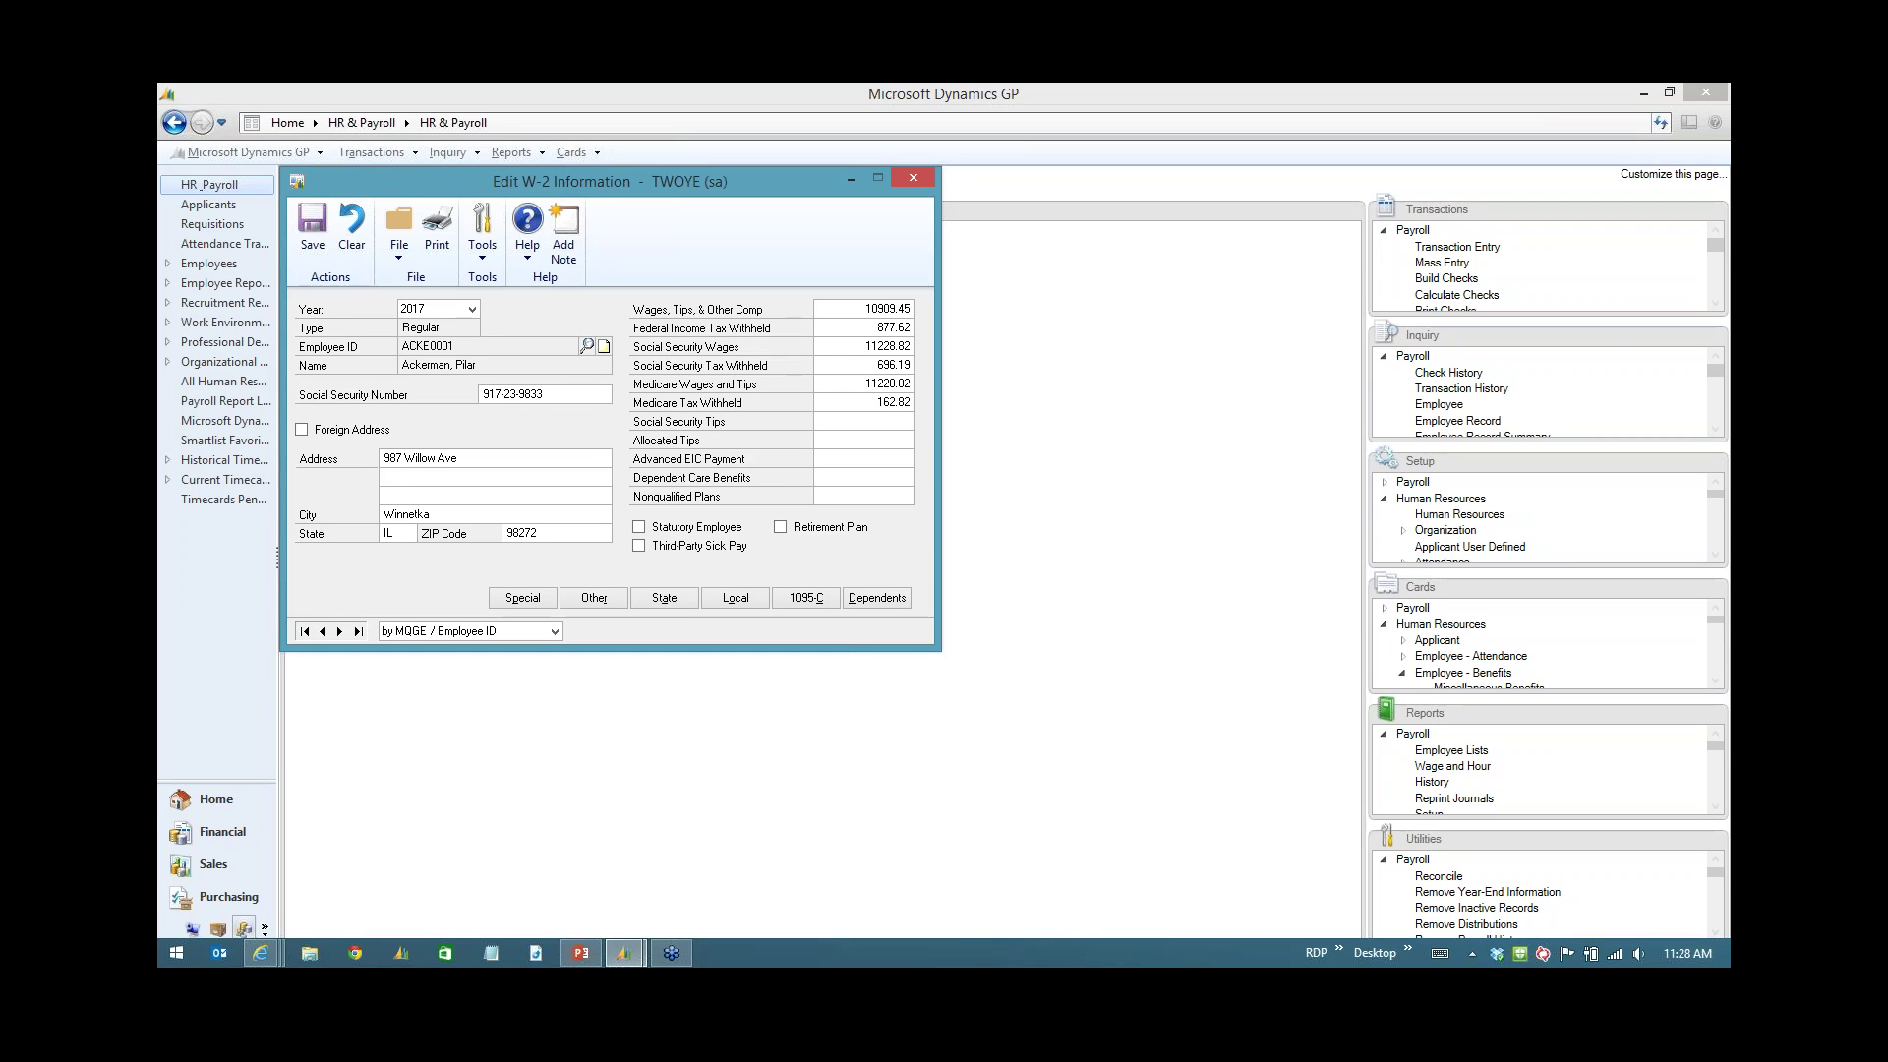
left_click(593, 597)
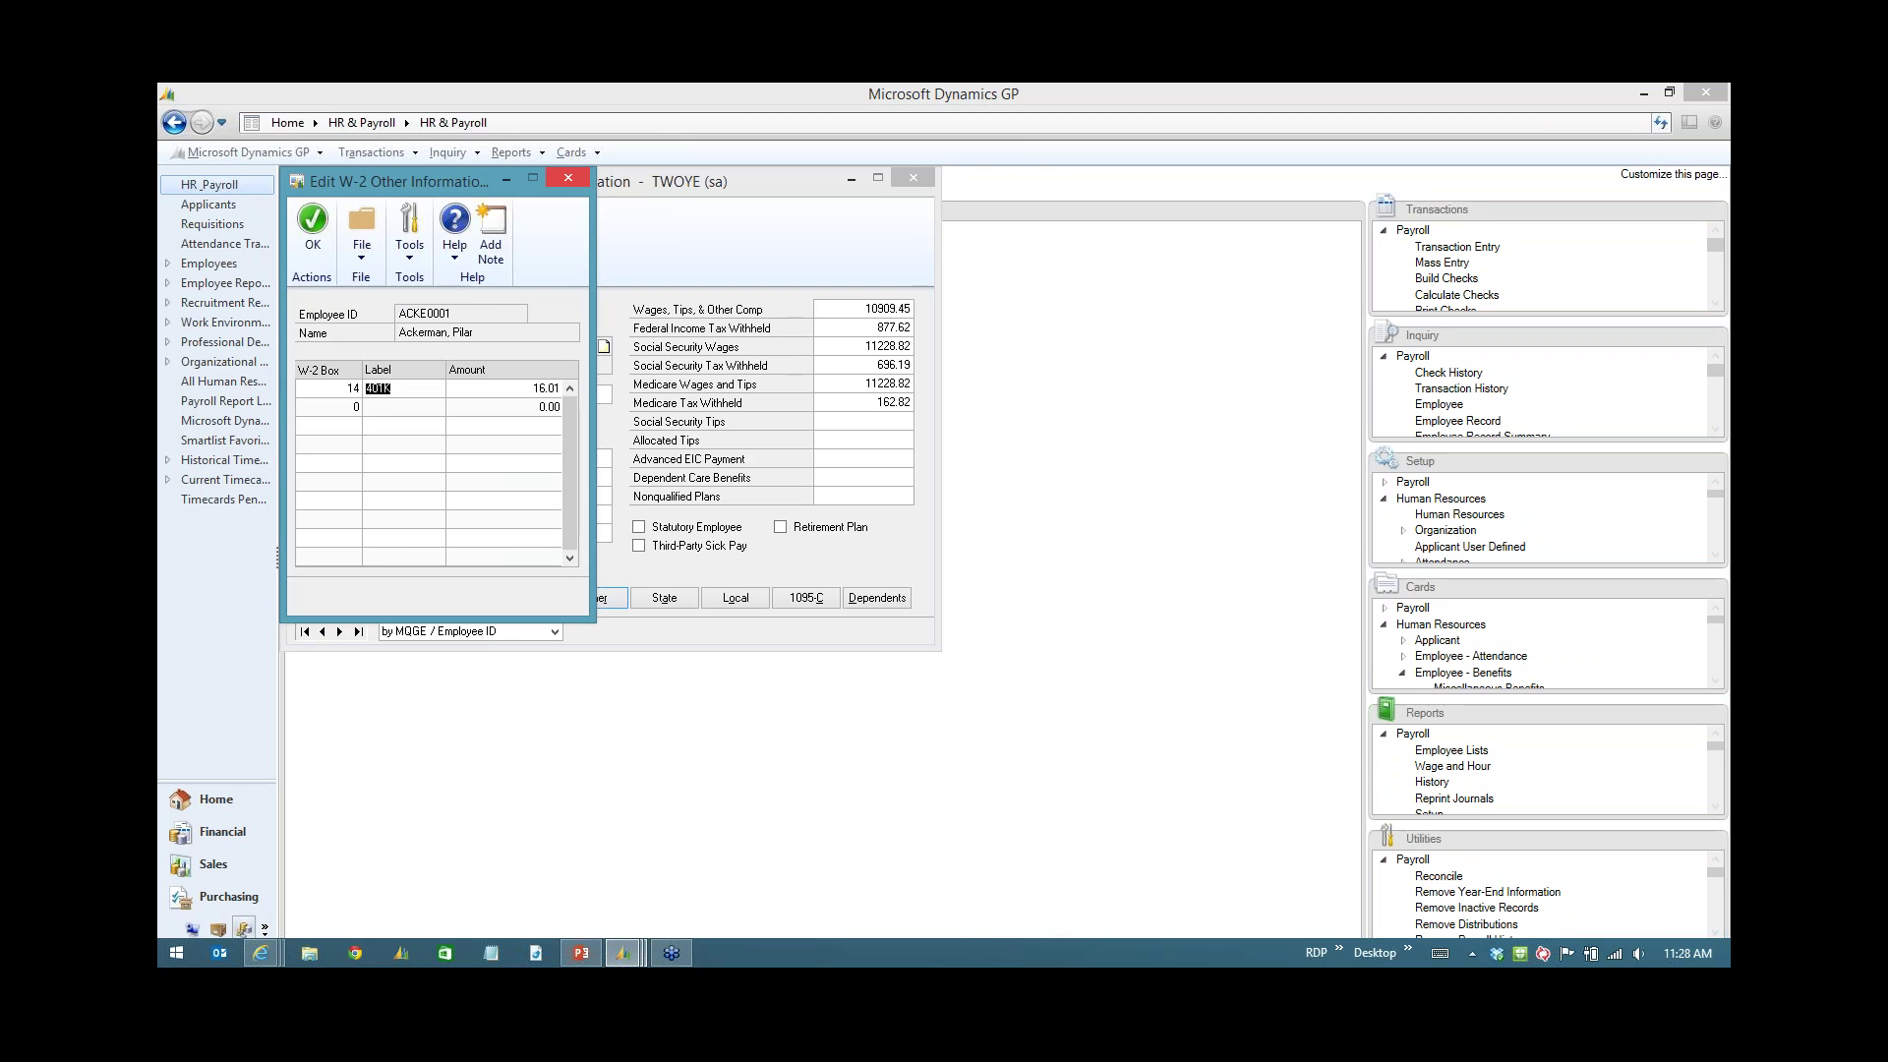
Close the open employee W-2 record, and look over the Print W-2 Forms and E-Mail W-2 Statements windows, closing each.
key("Return")
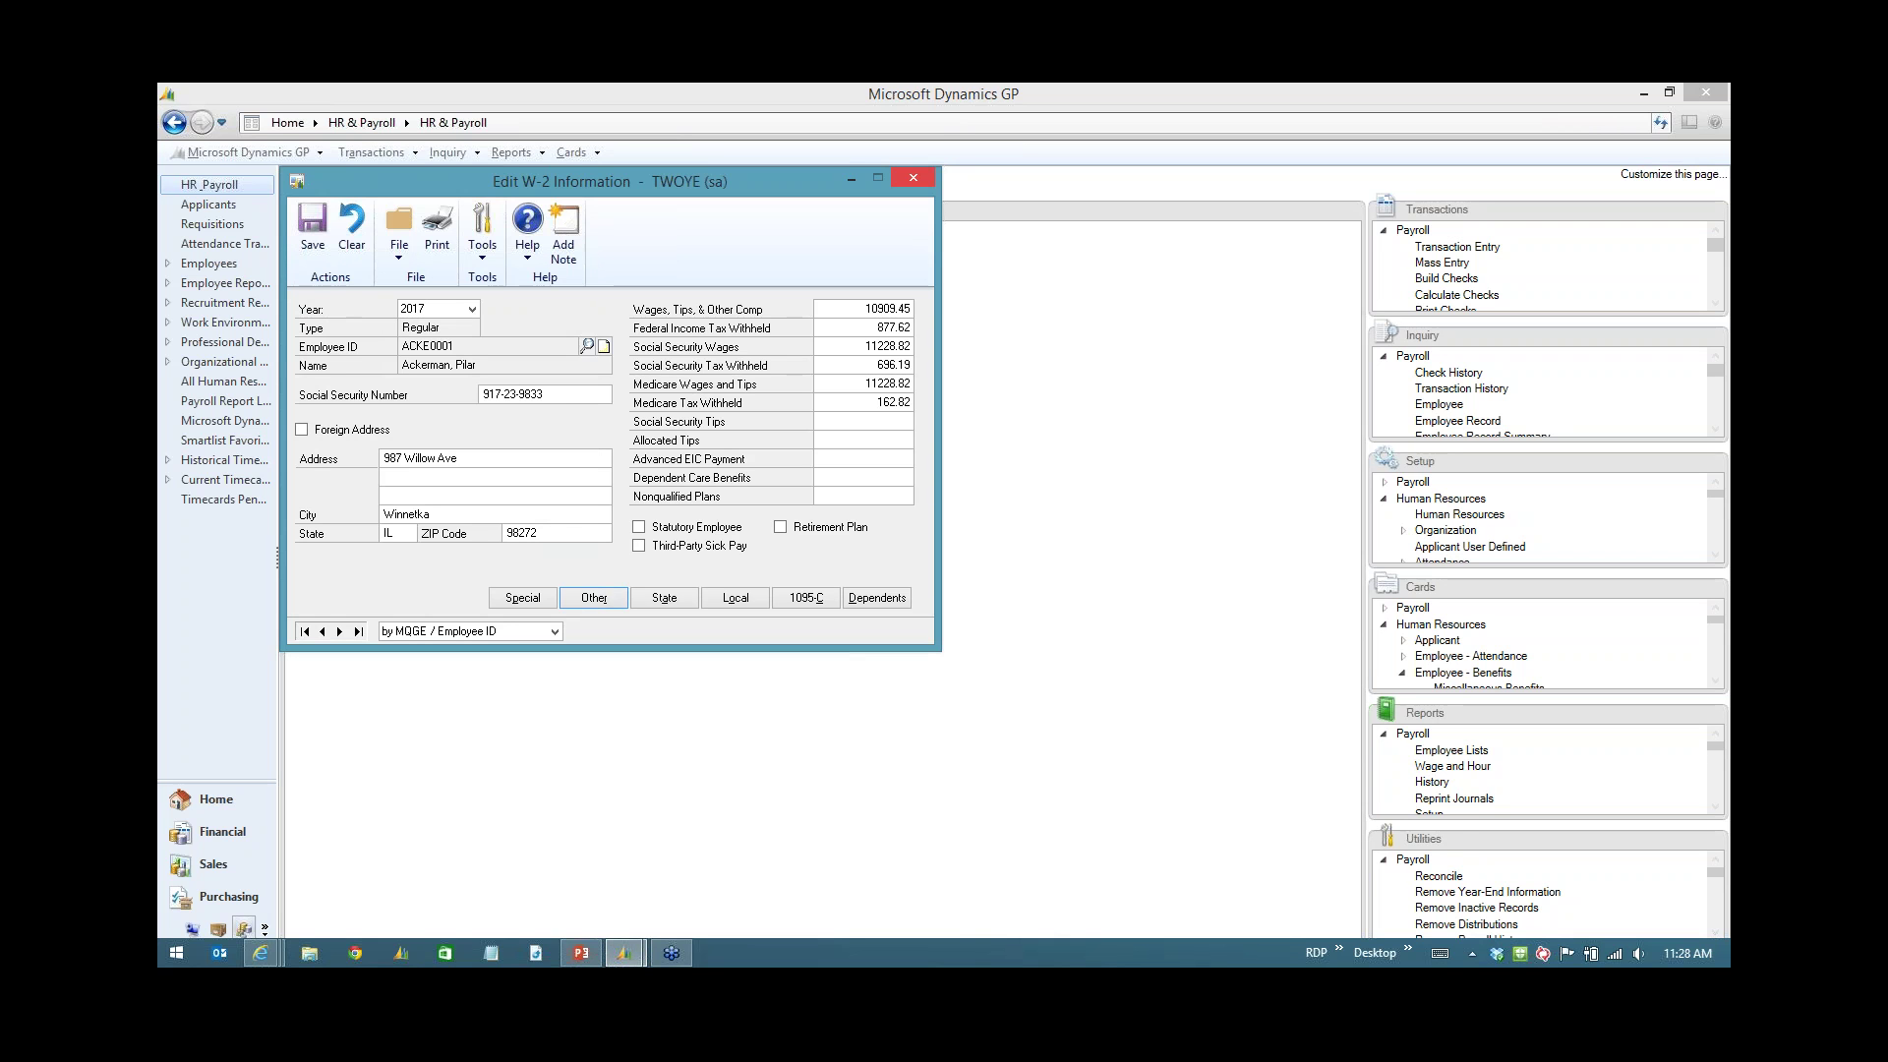
key("Escape")
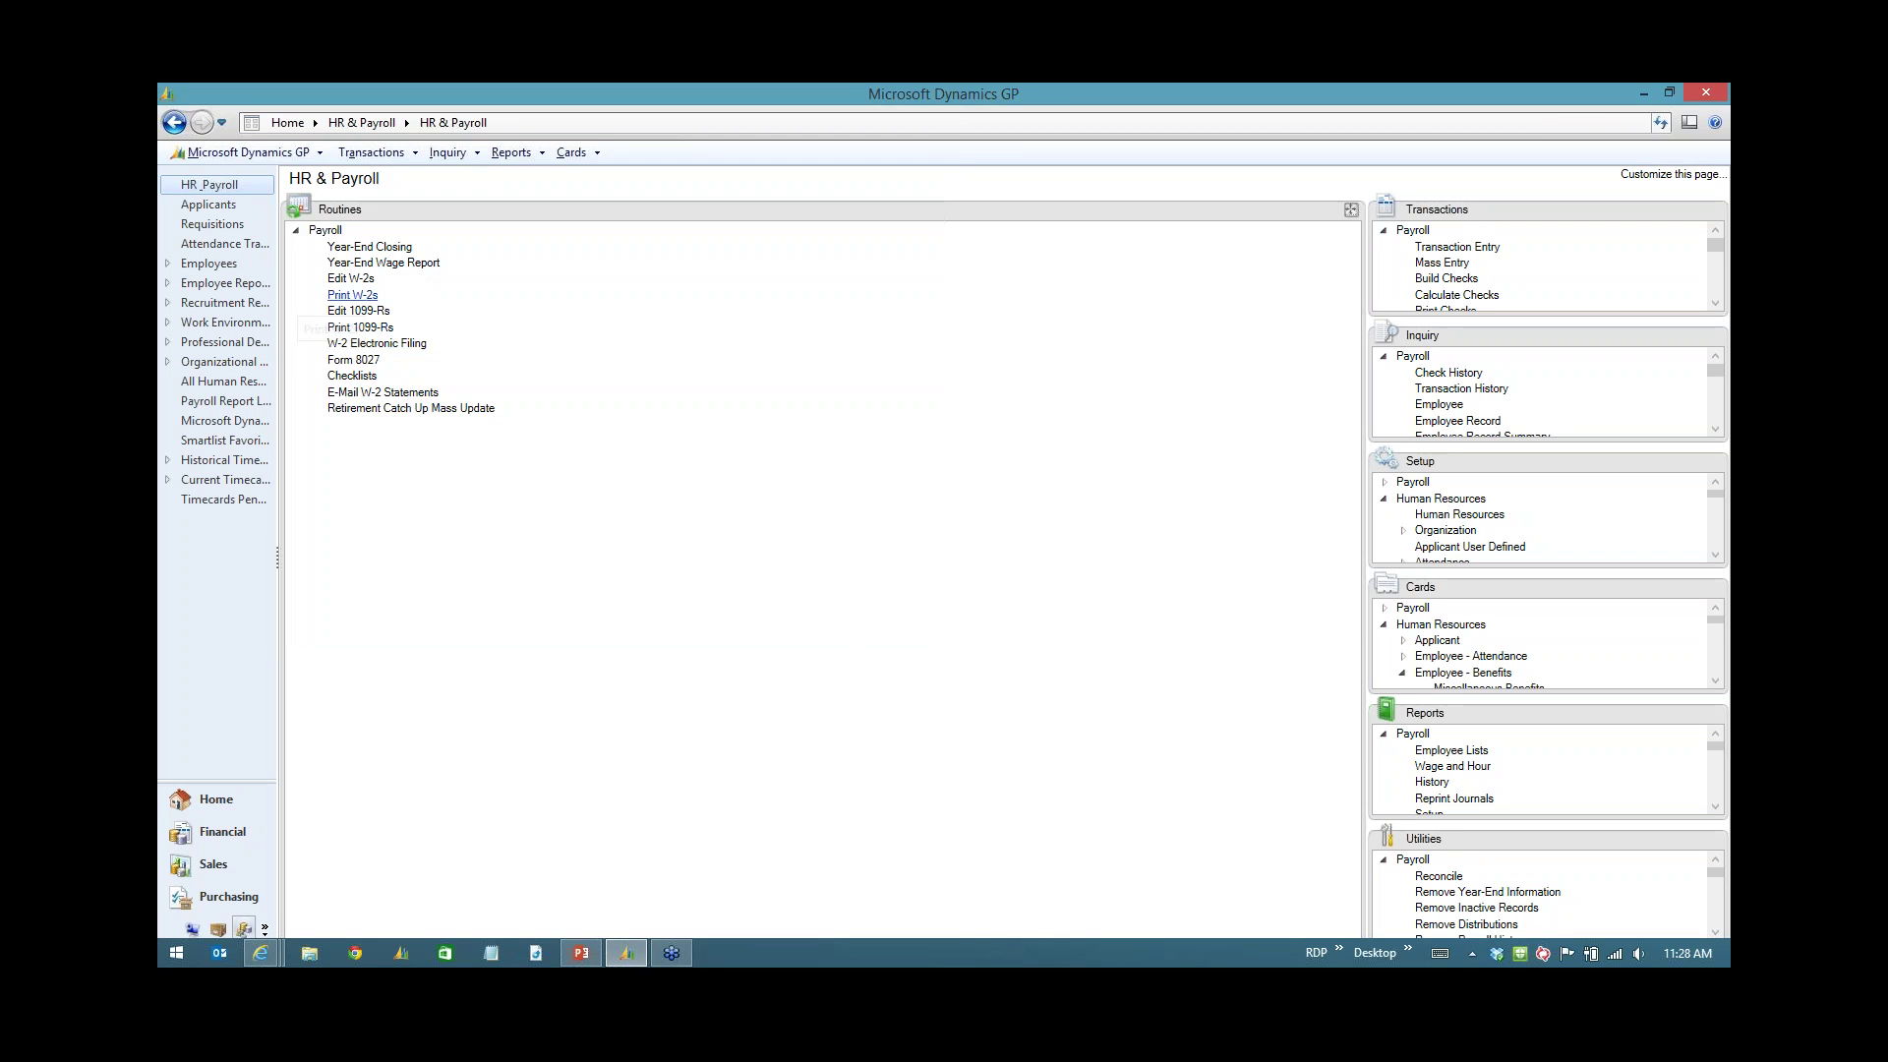
left_click(352, 294)
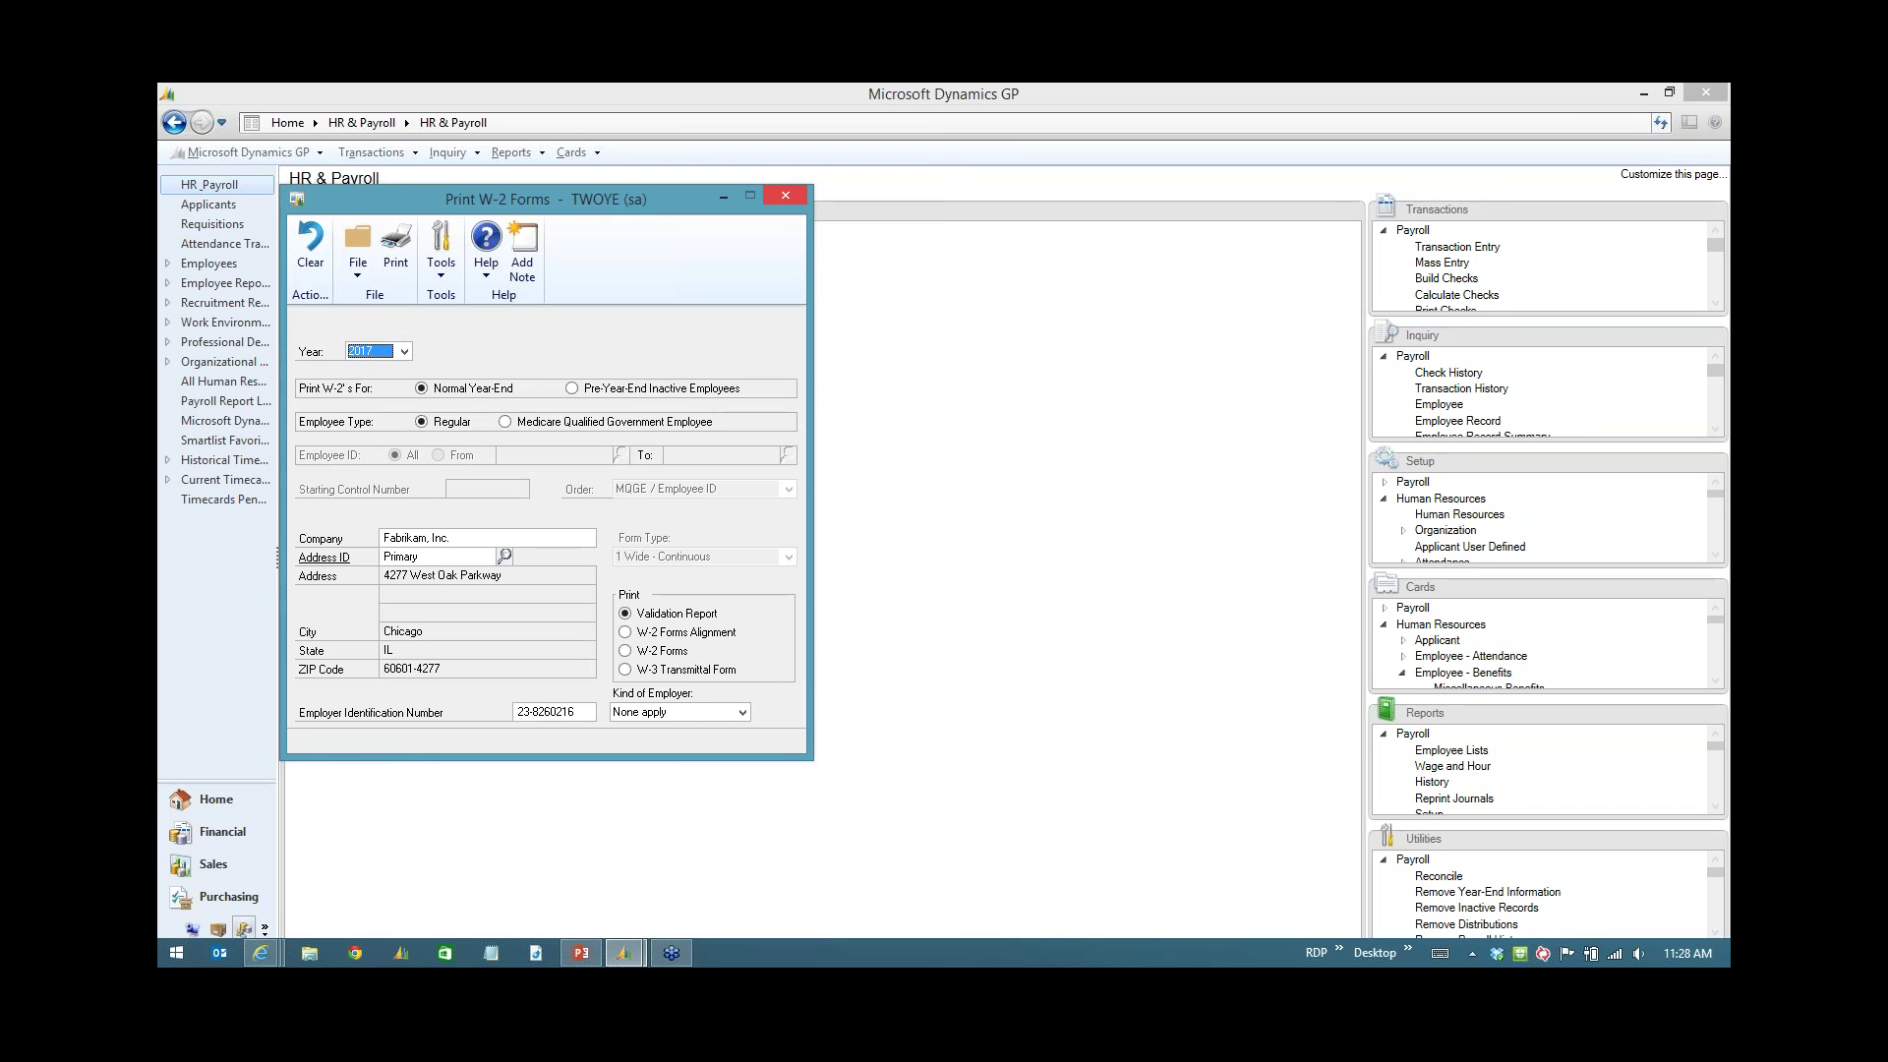
left_click(784, 194)
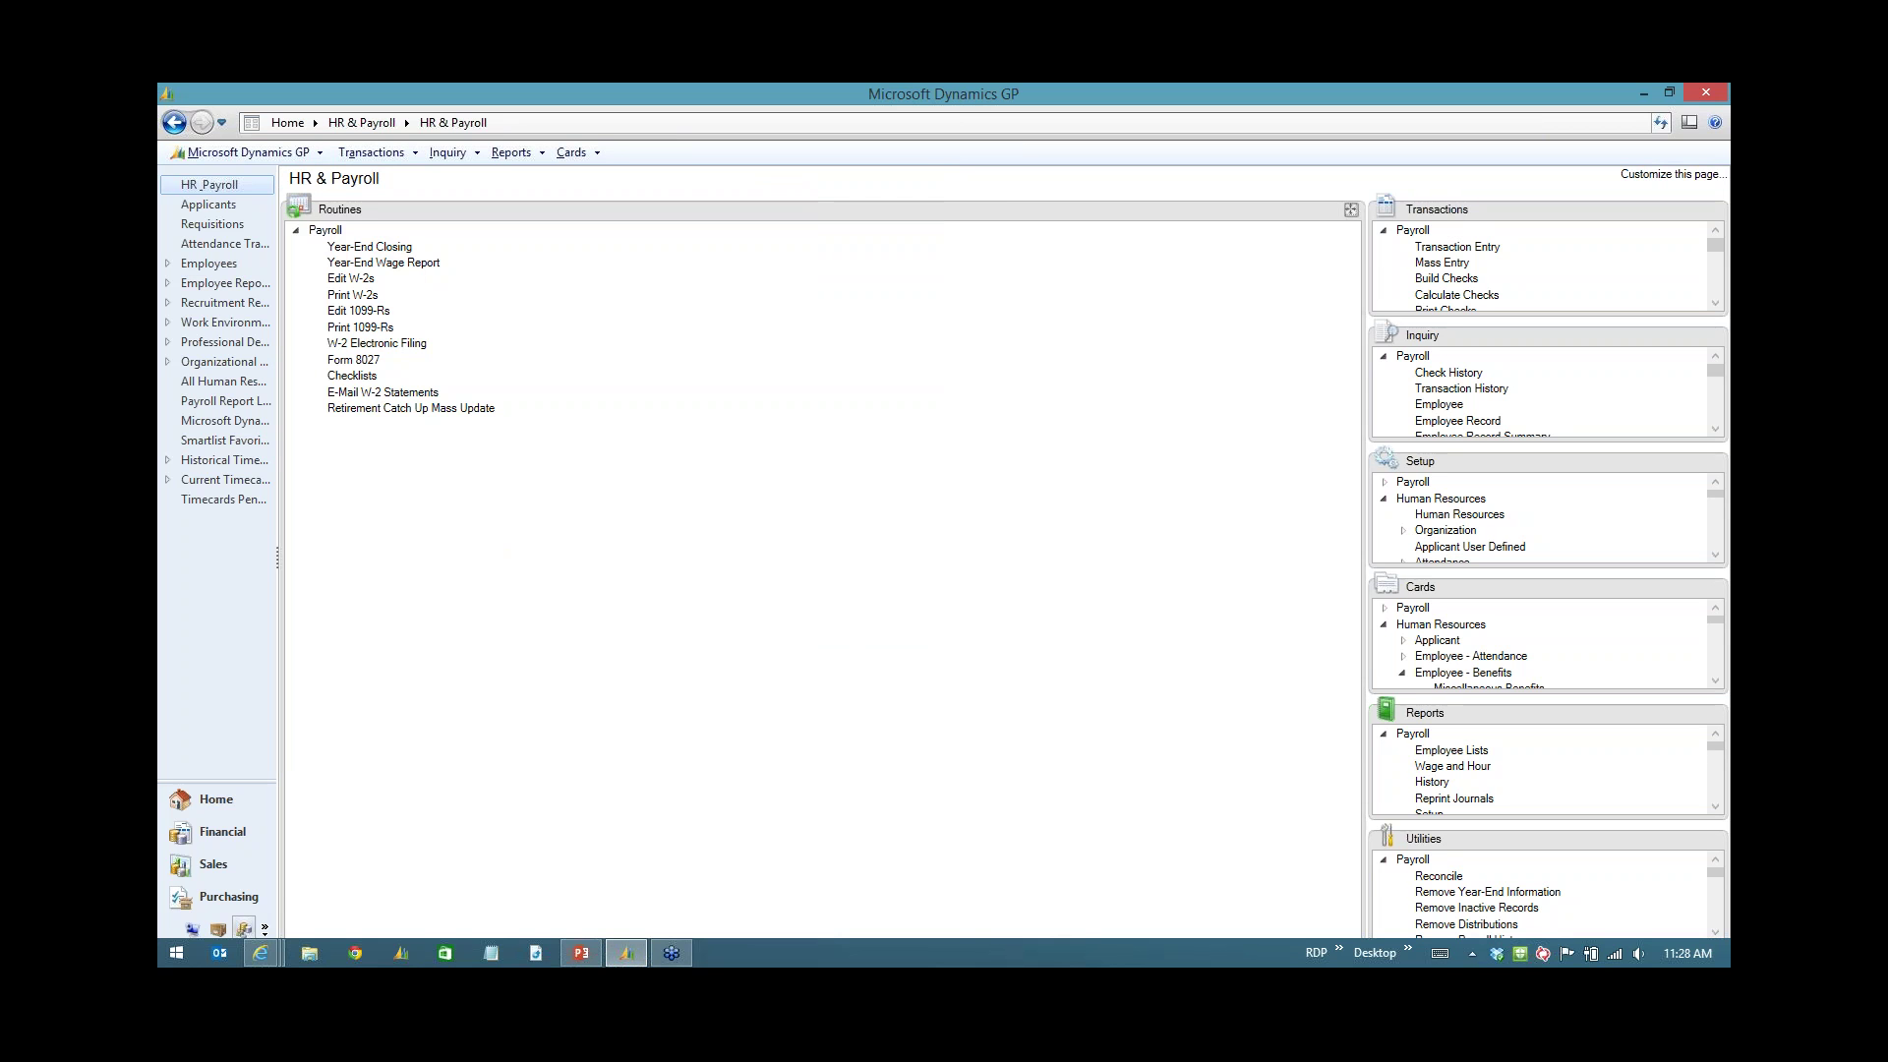
left_click(382, 392)
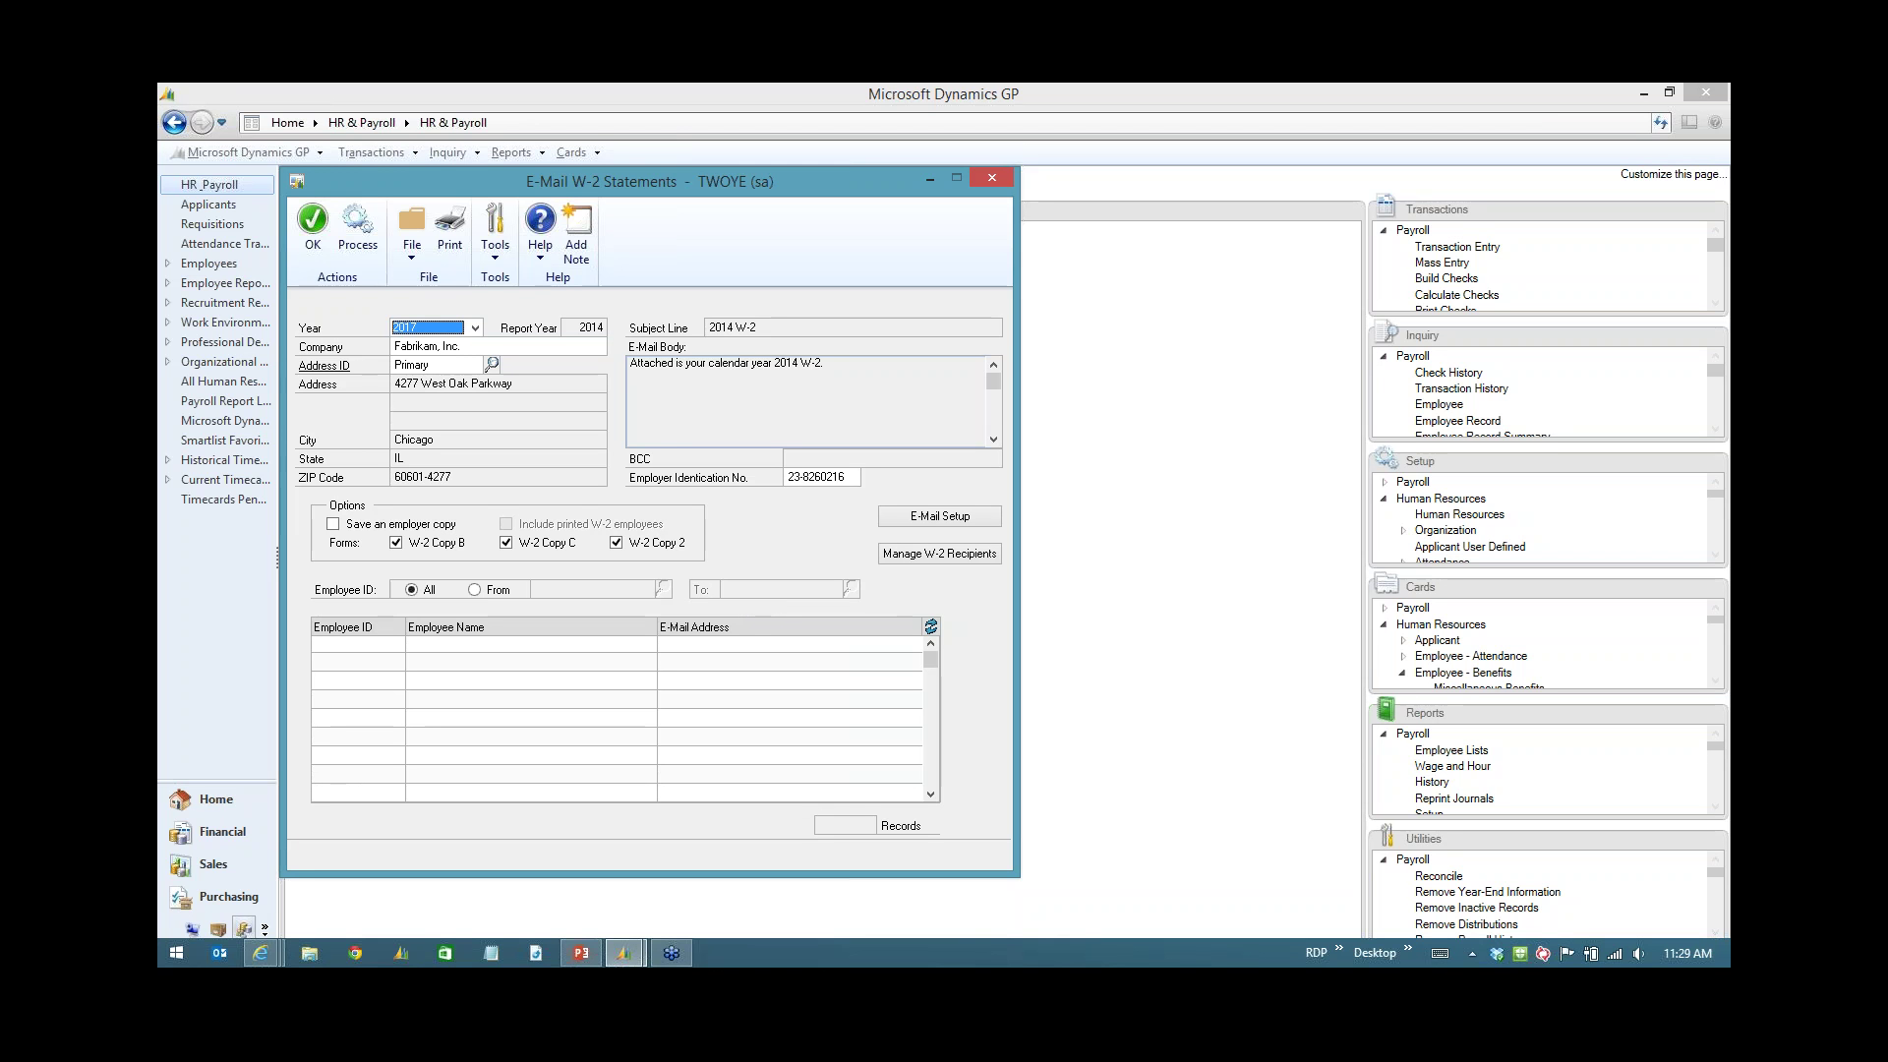
left_click(313, 231)
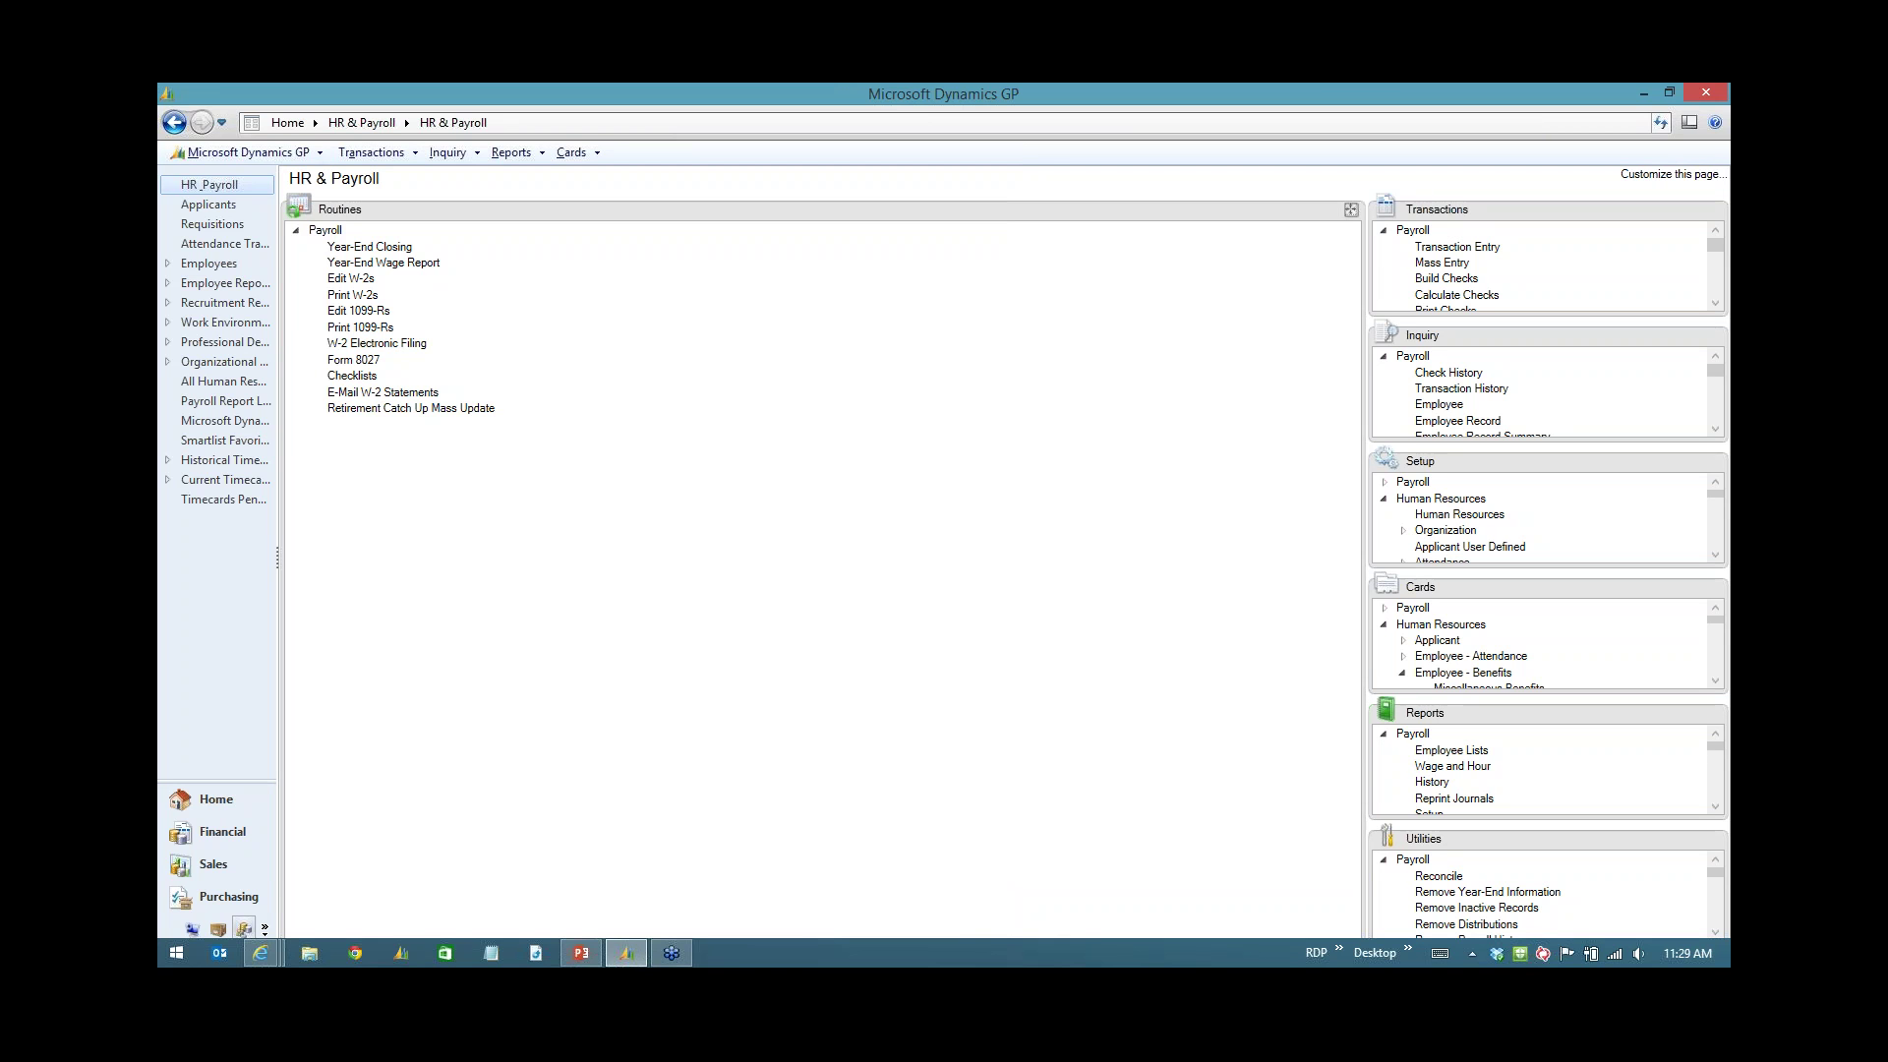
View the Edit 1099-R Information and Print 1099-R Forms routines and close both windows.
left_click(358, 309)
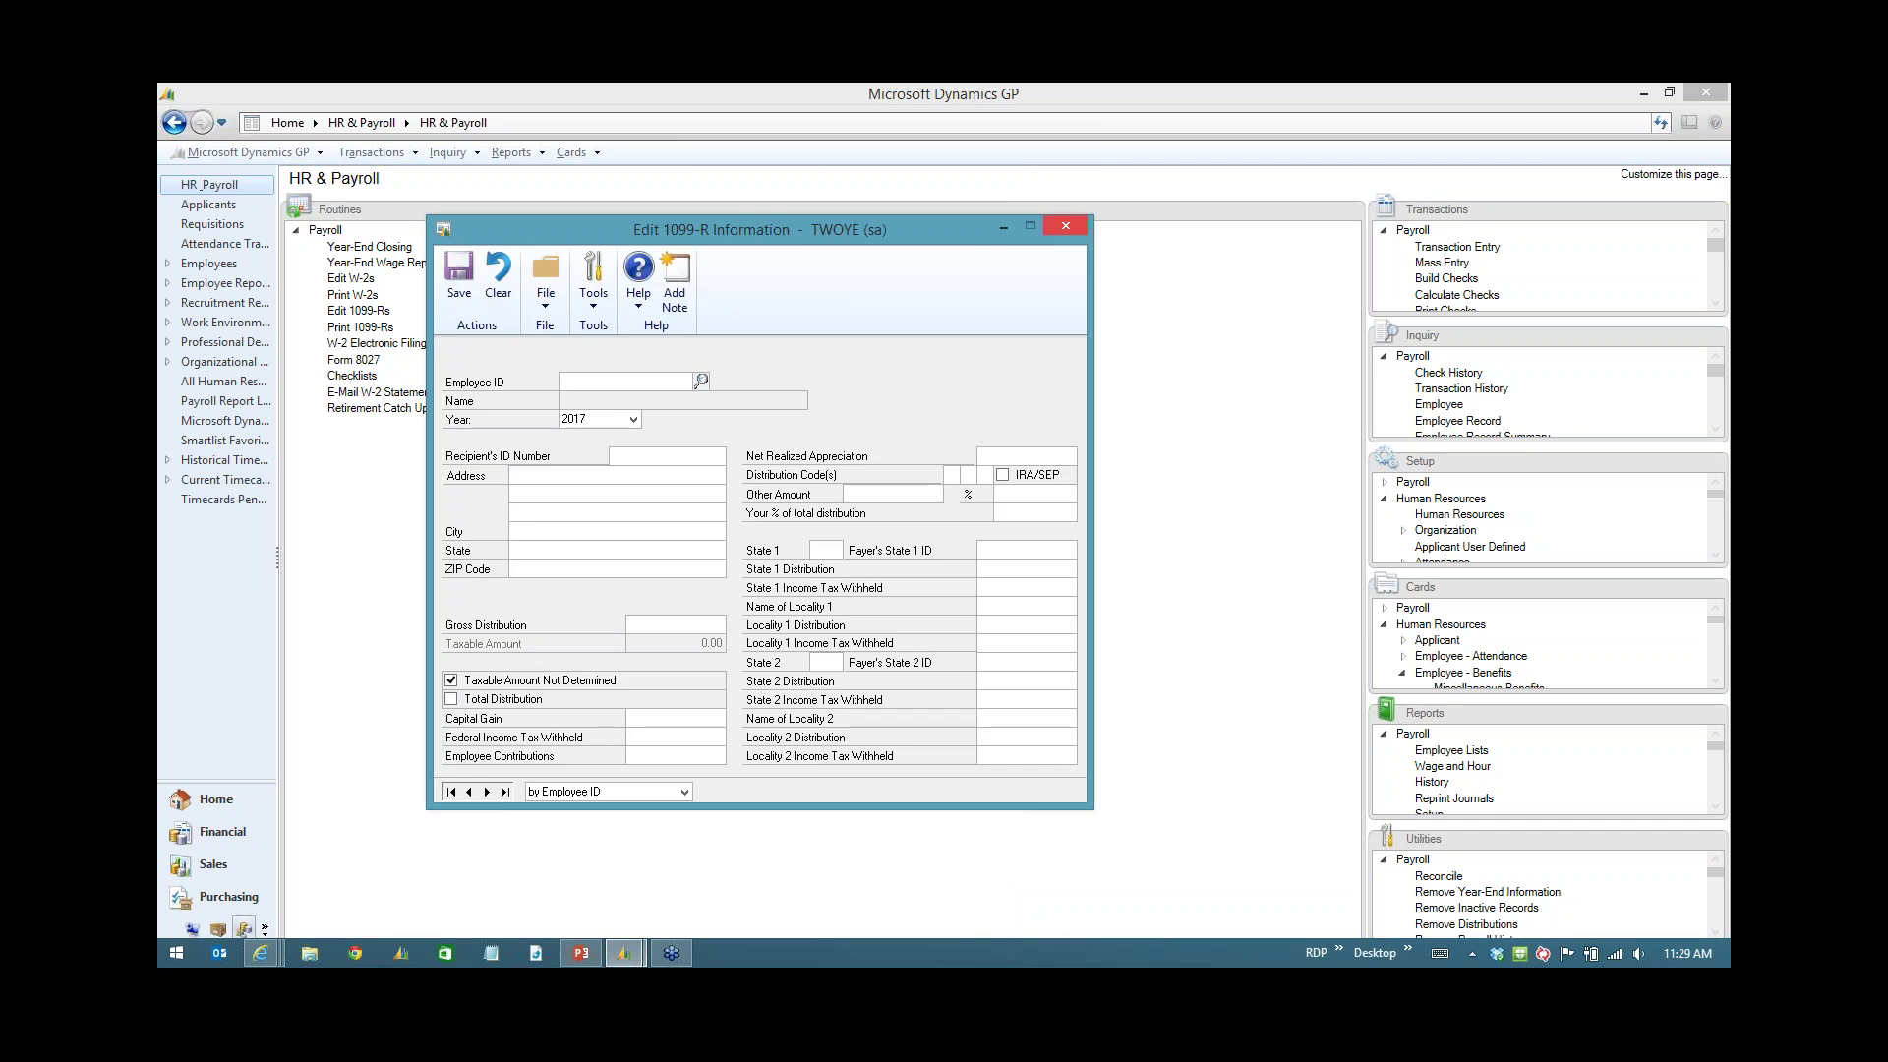
key("Escape")
left_click(359, 326)
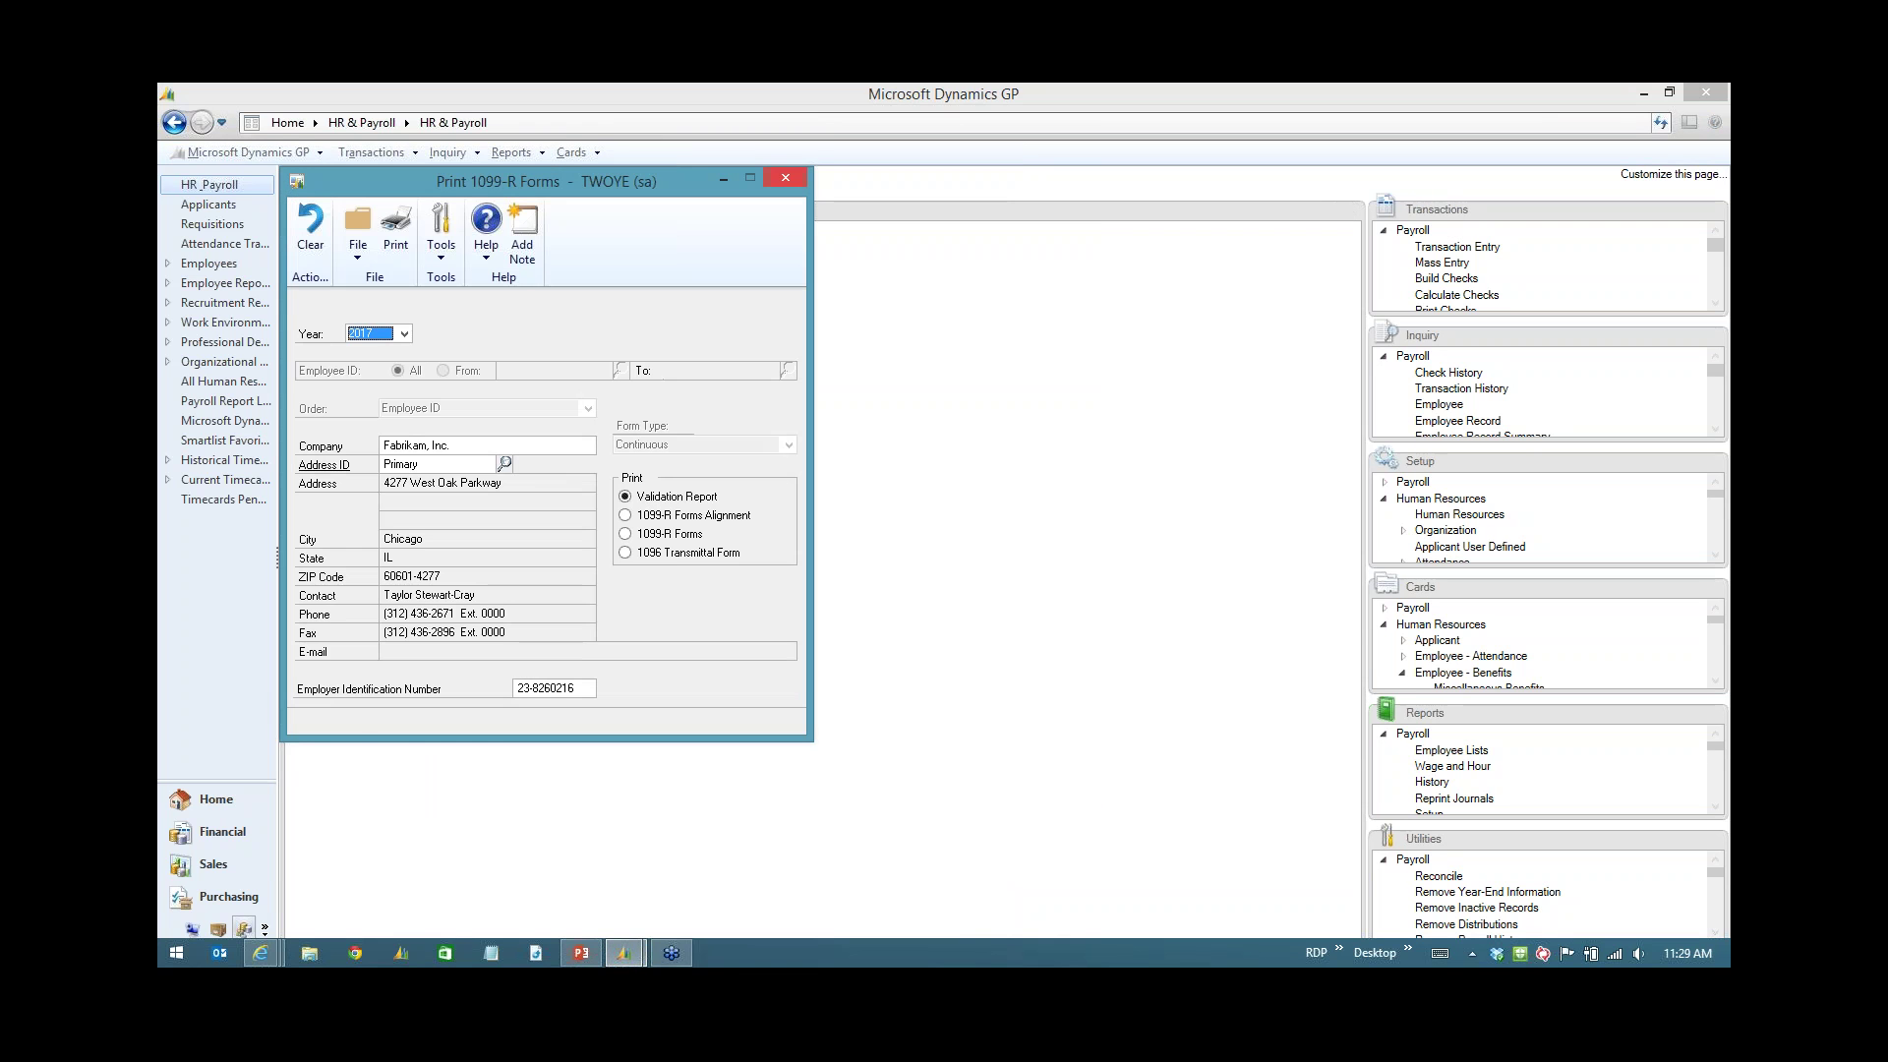
key("Escape")
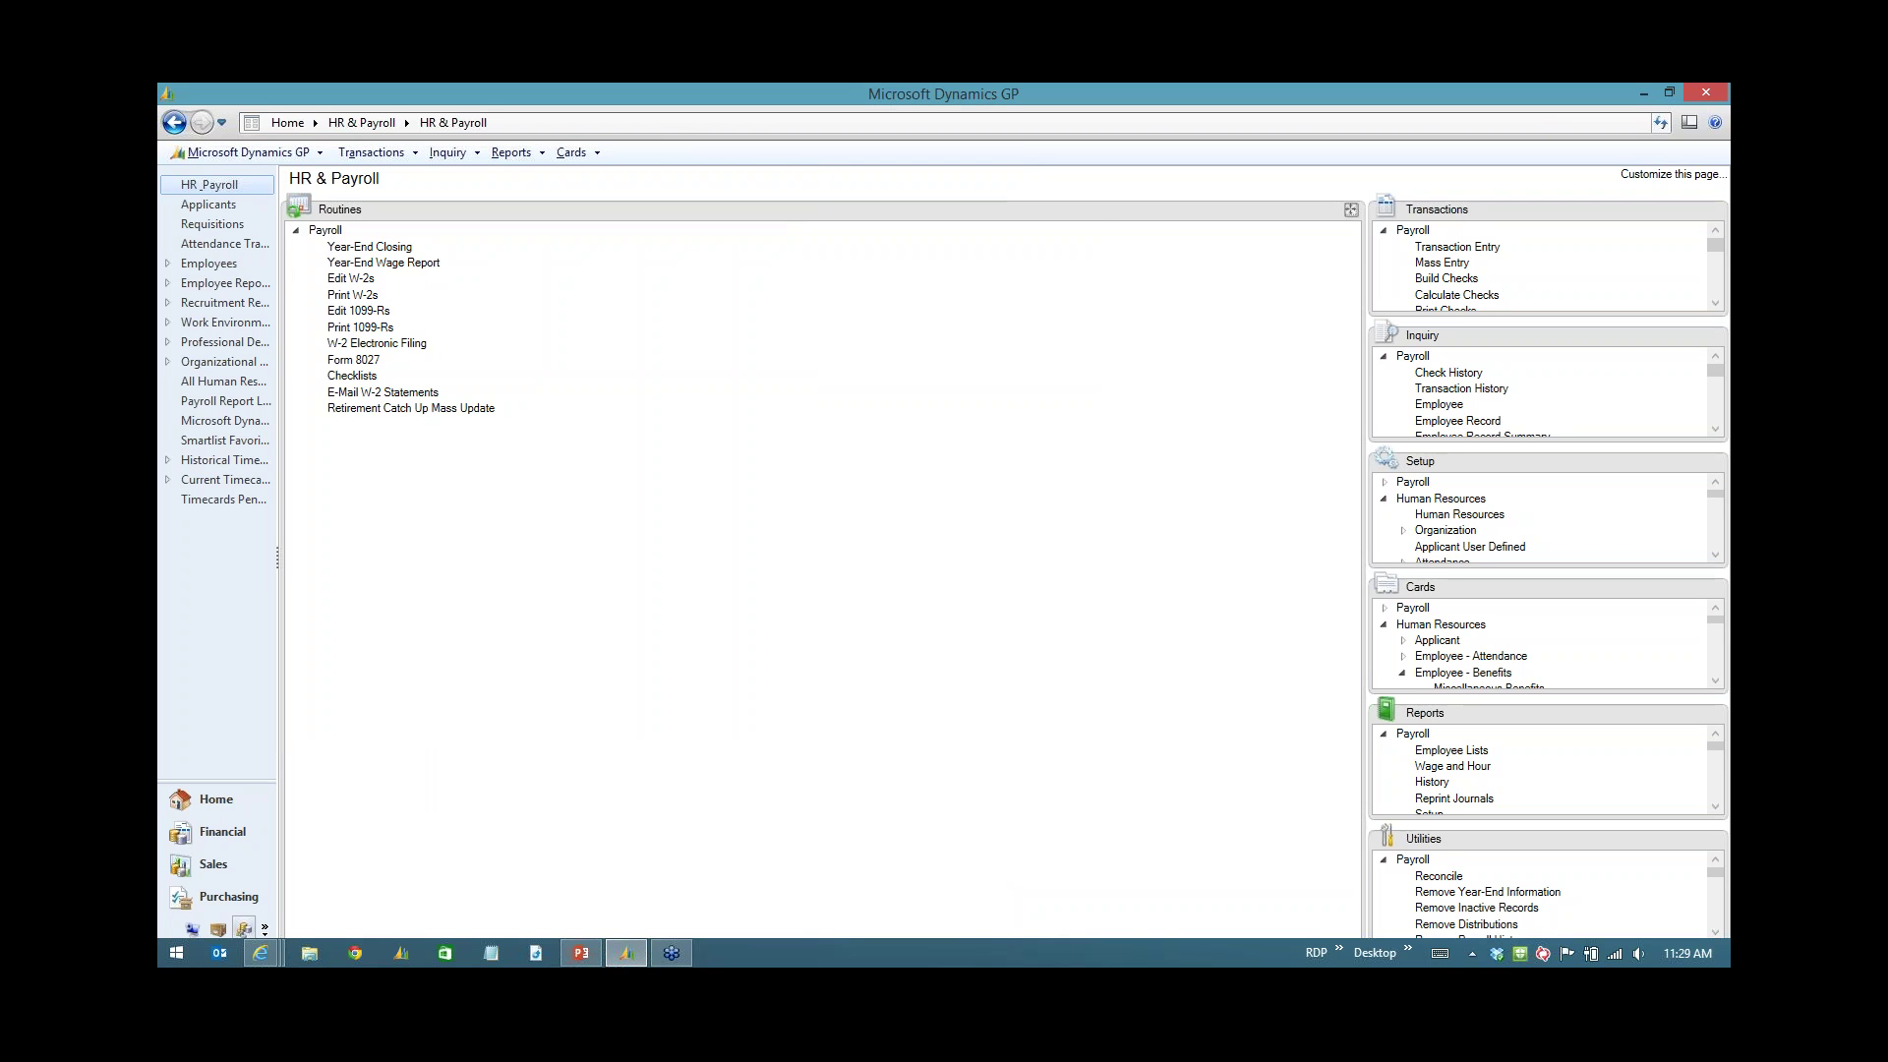
View the W-2 Electronic Filing window, dismissing its registration notice, and the Form 8027 window, closing each.
left_click(377, 343)
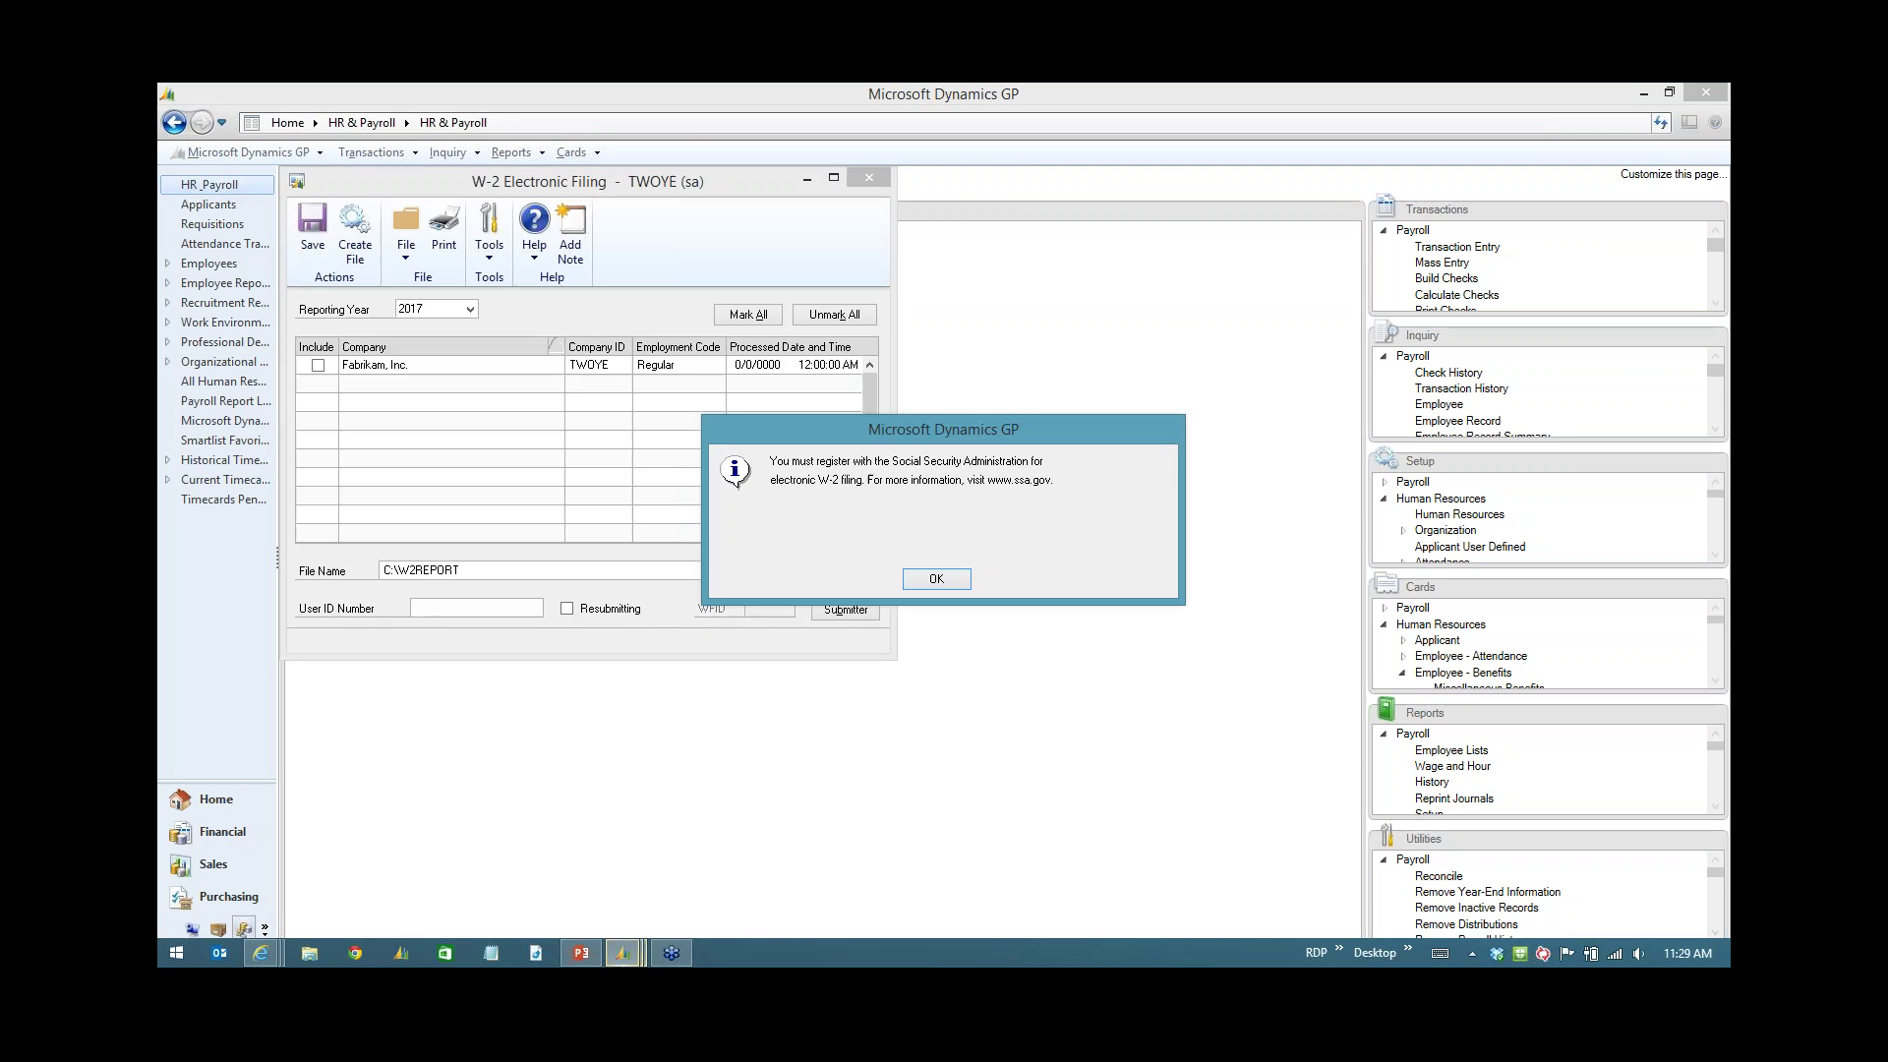
key("Return")
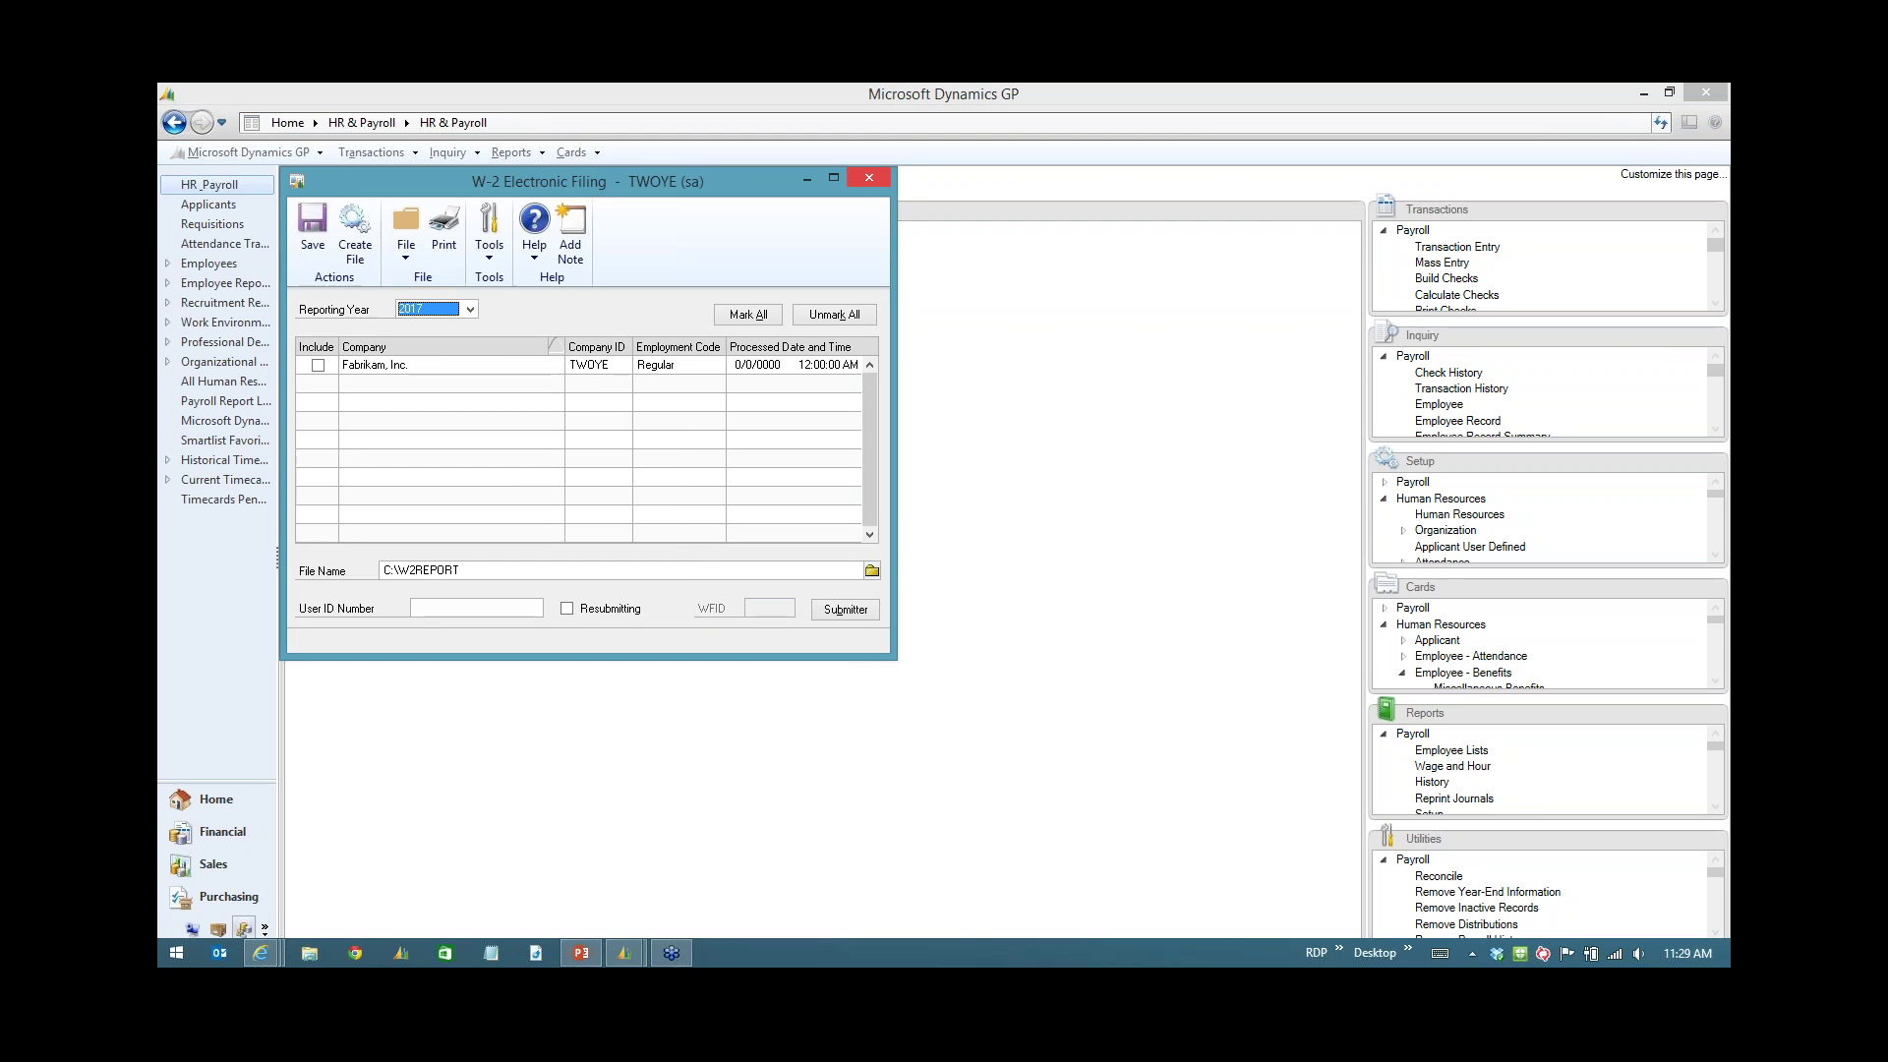
left_click(869, 177)
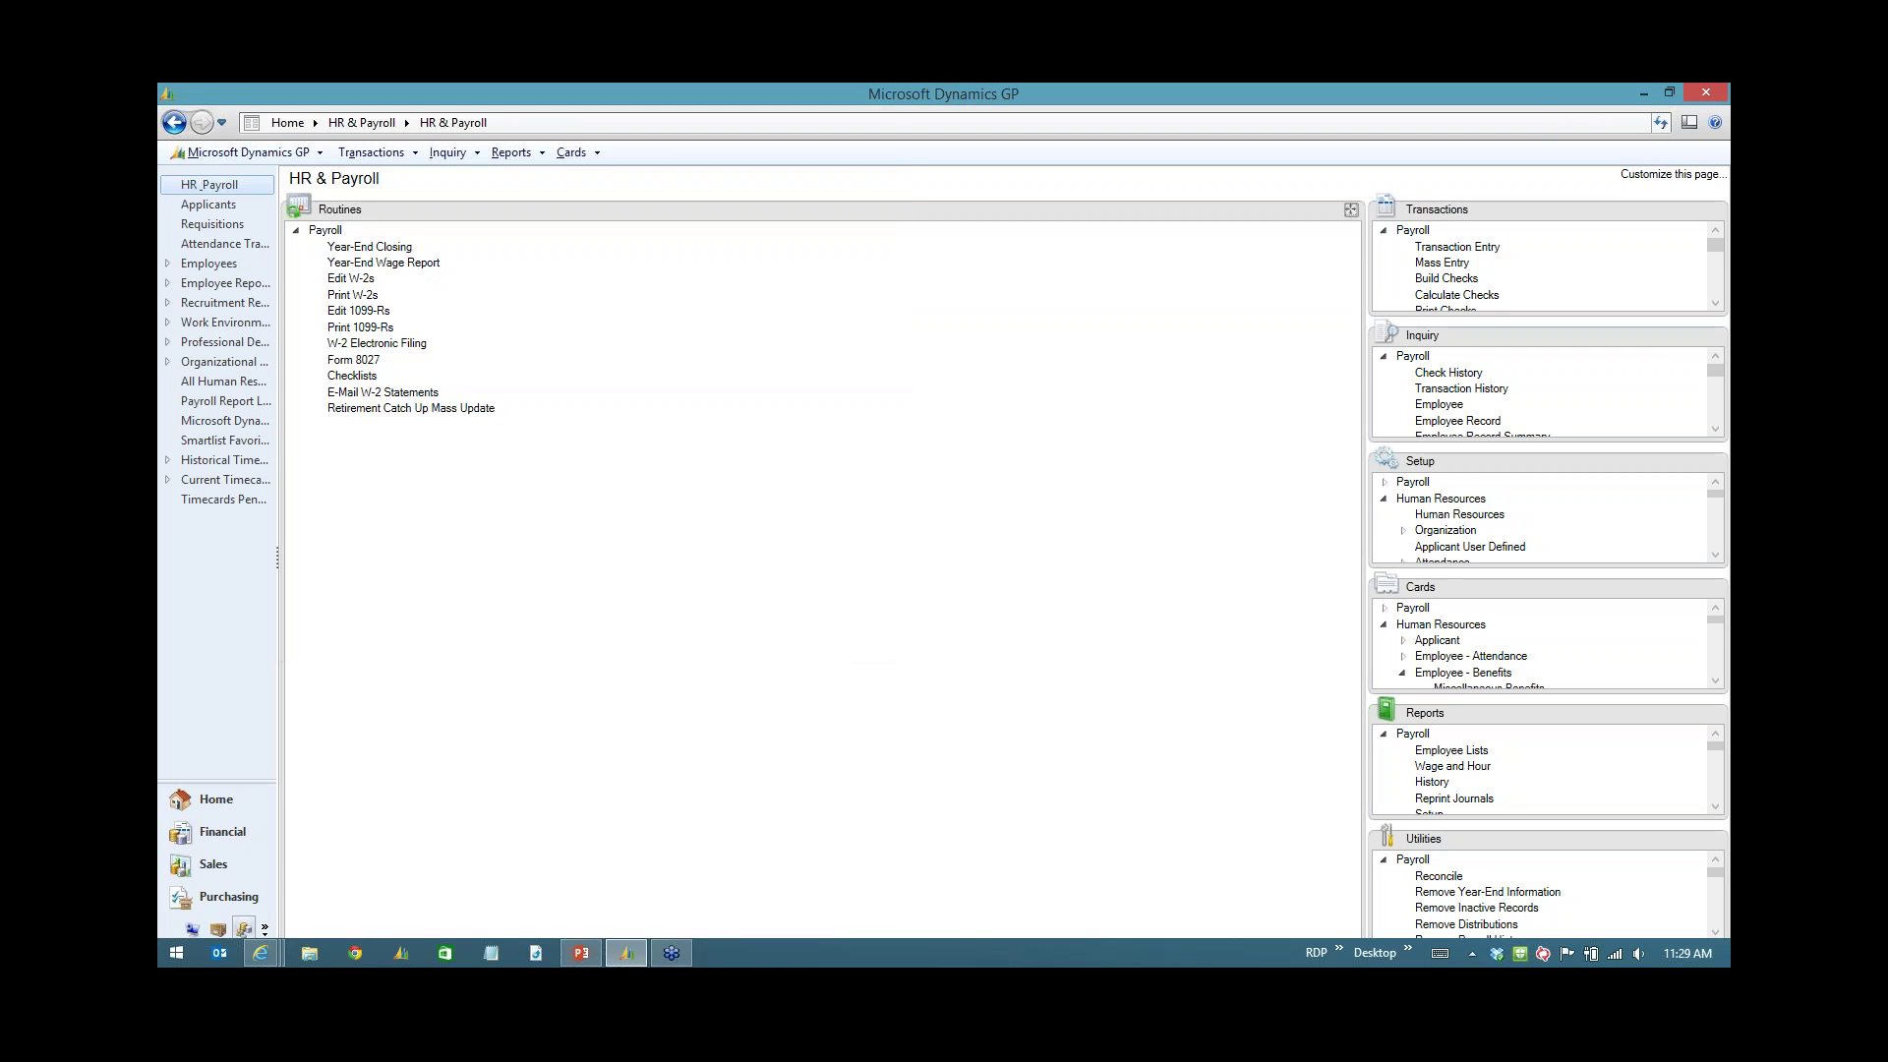
left_click(353, 360)
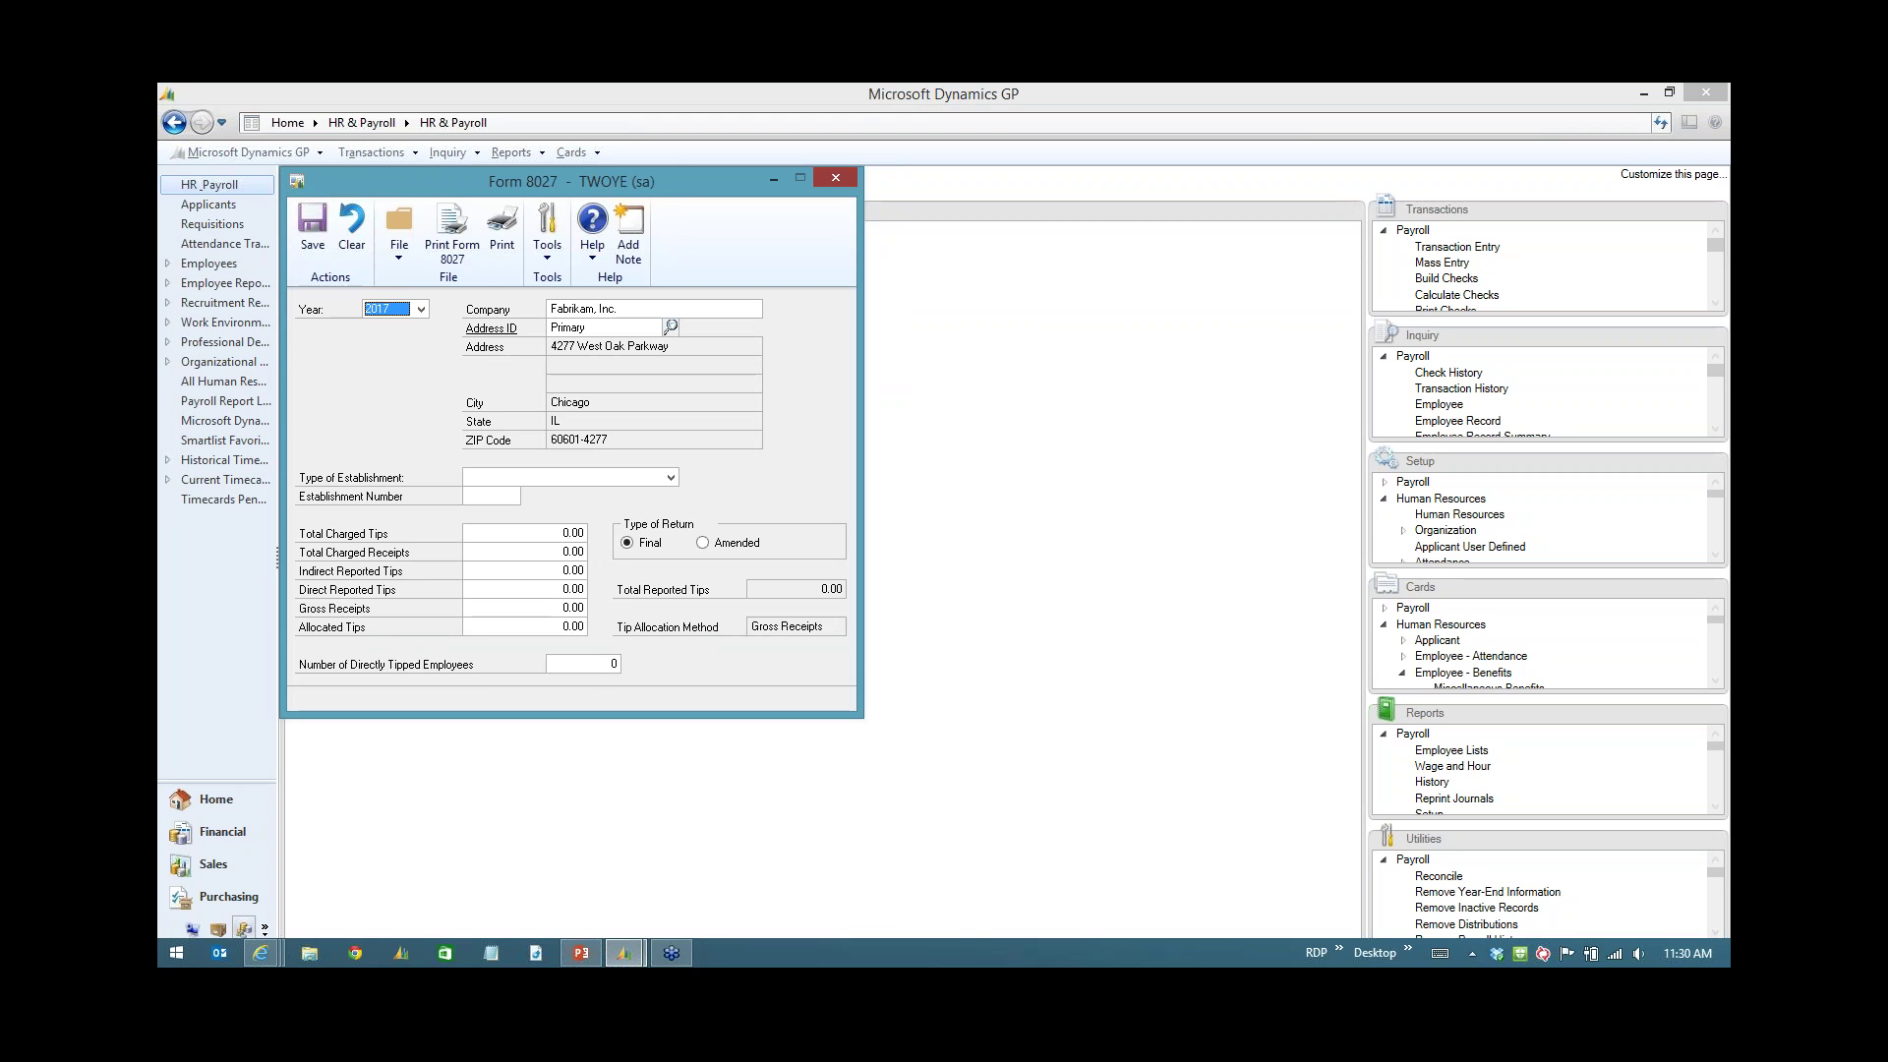
key("alt+F4")
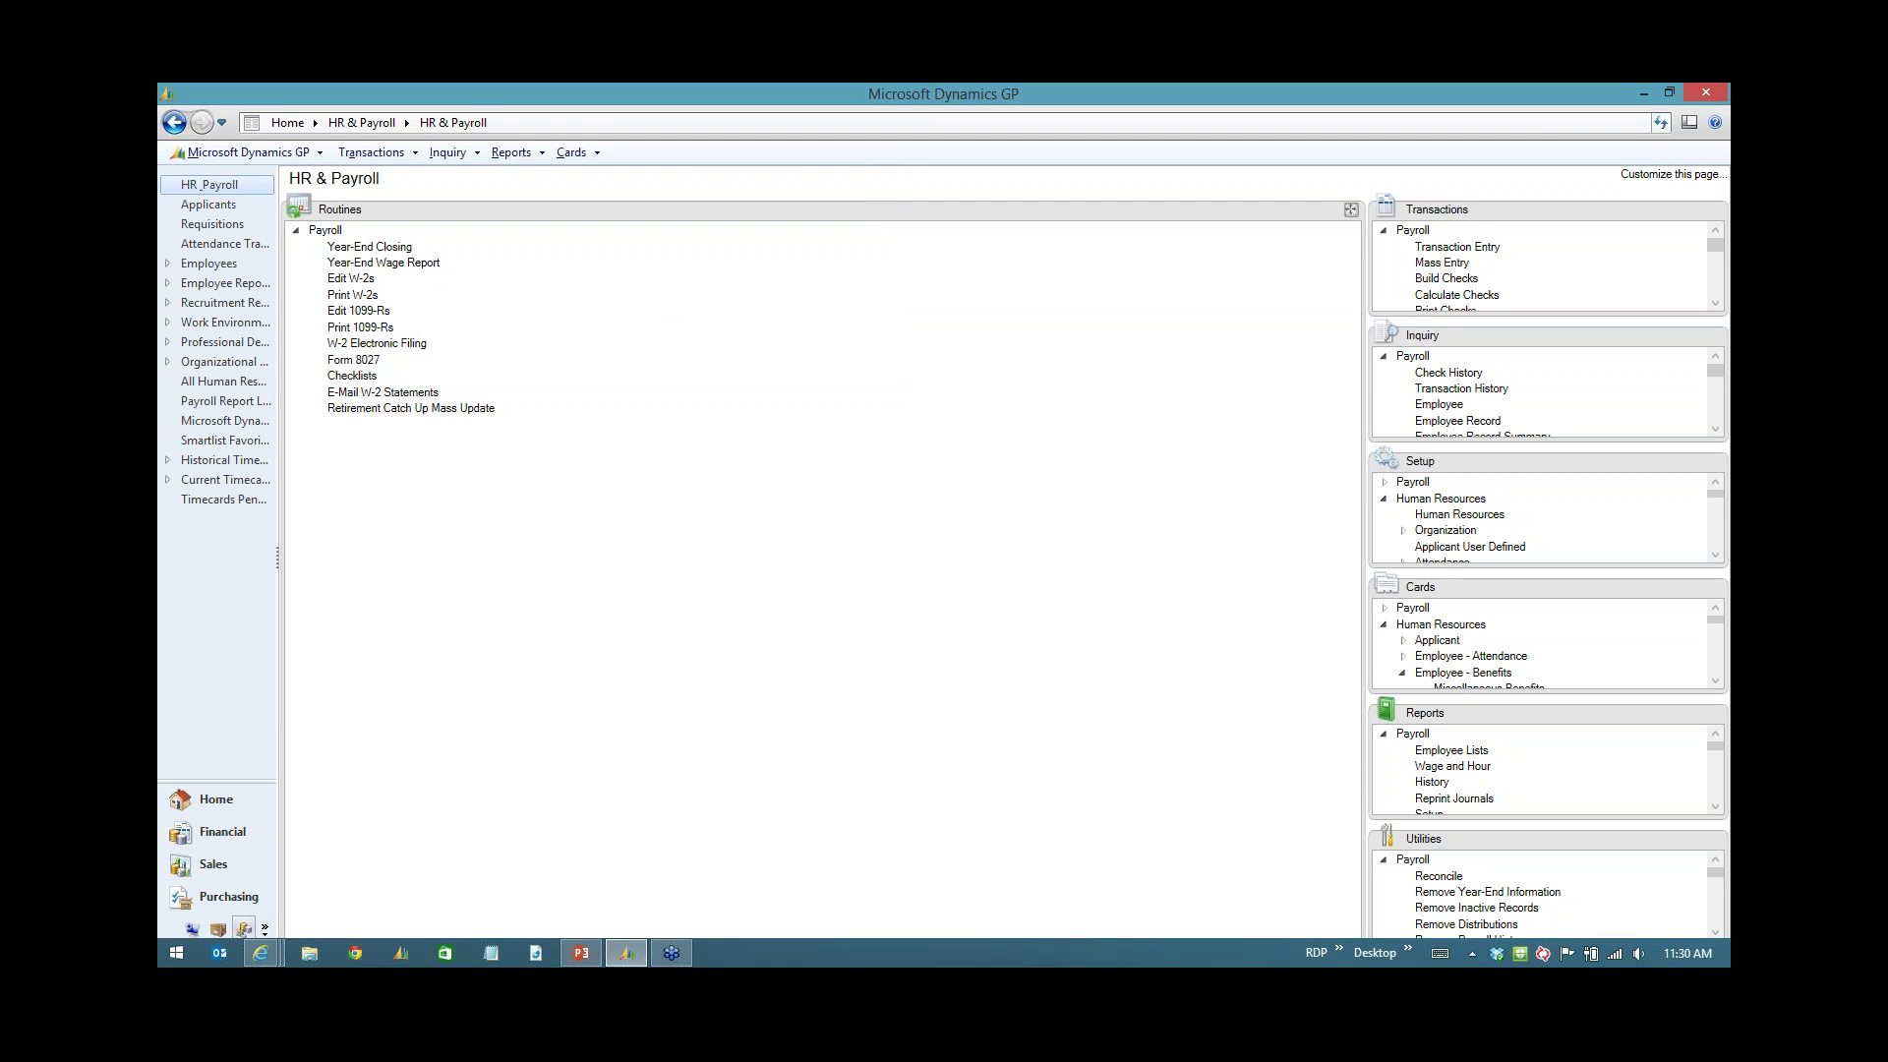
Review the payroll checklist routines for the Calendar Year frequency, and close the Payroll Checklists window.
left_click(352, 376)
key("alt+Down")
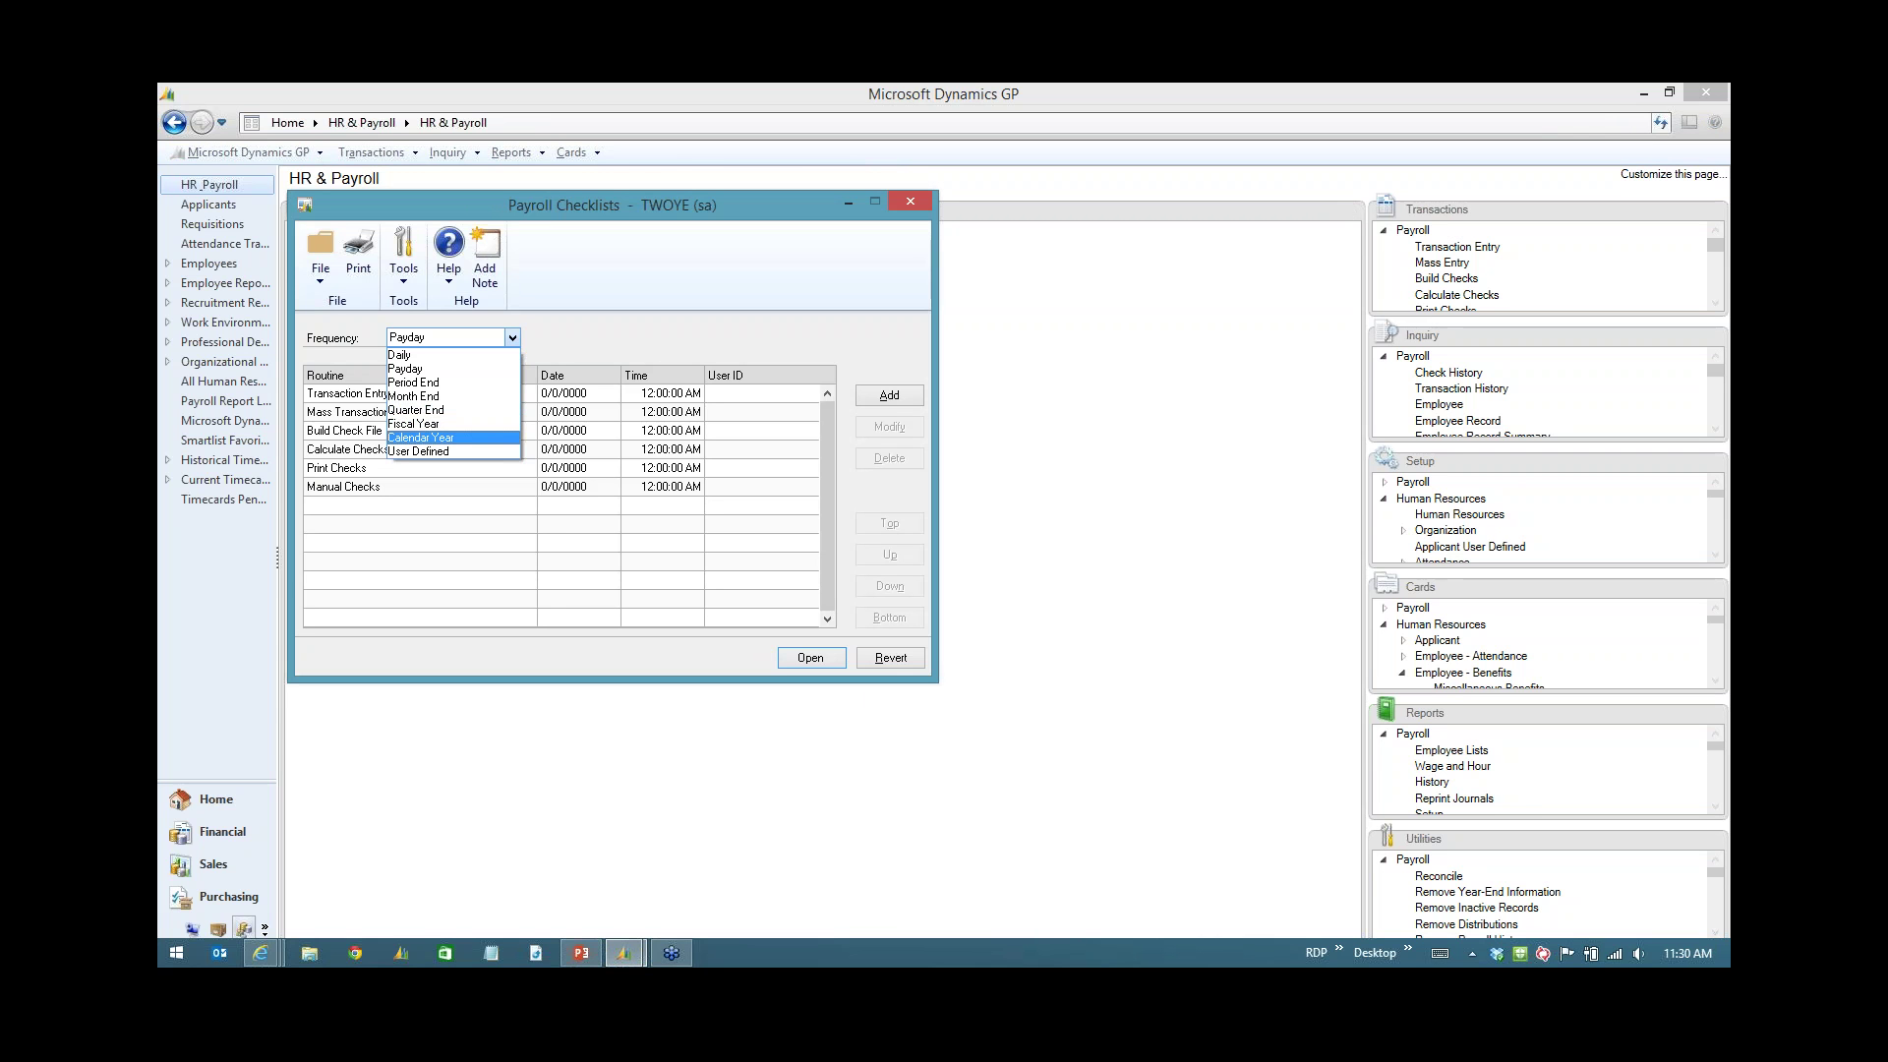
key("Return")
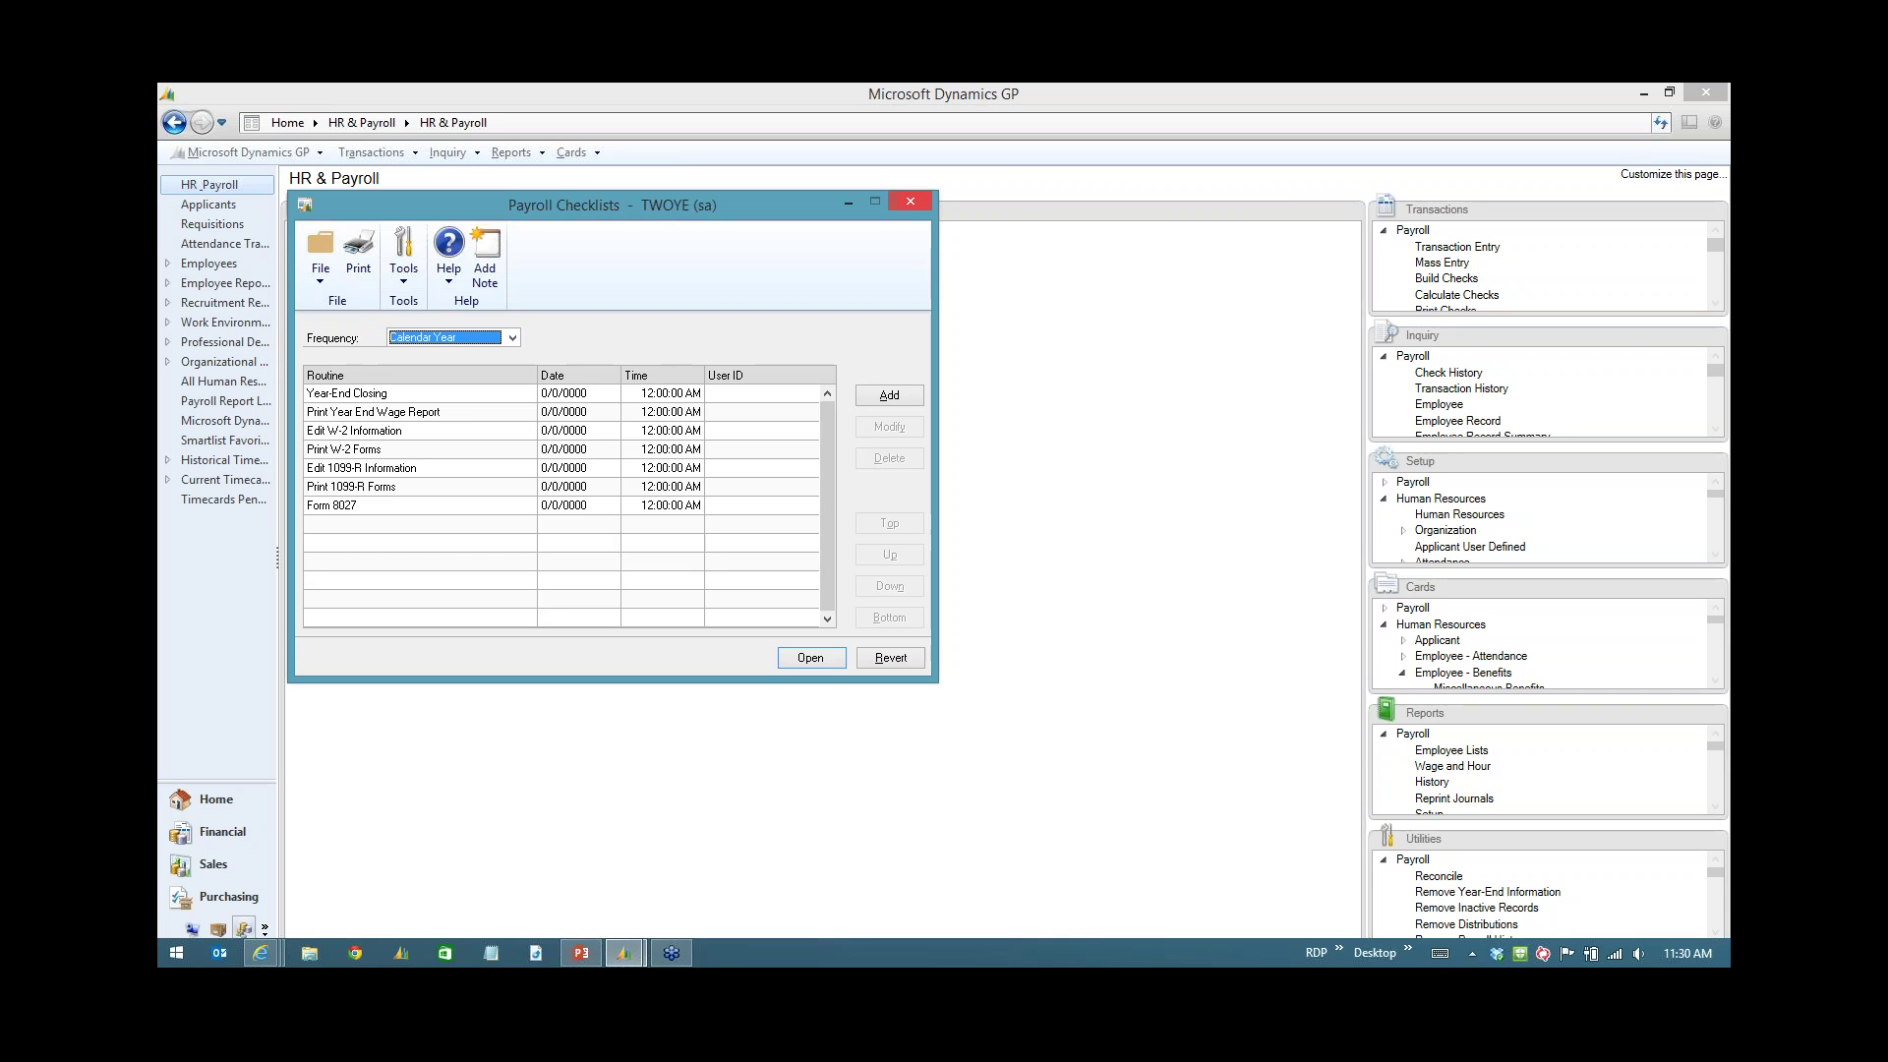
key("Escape")
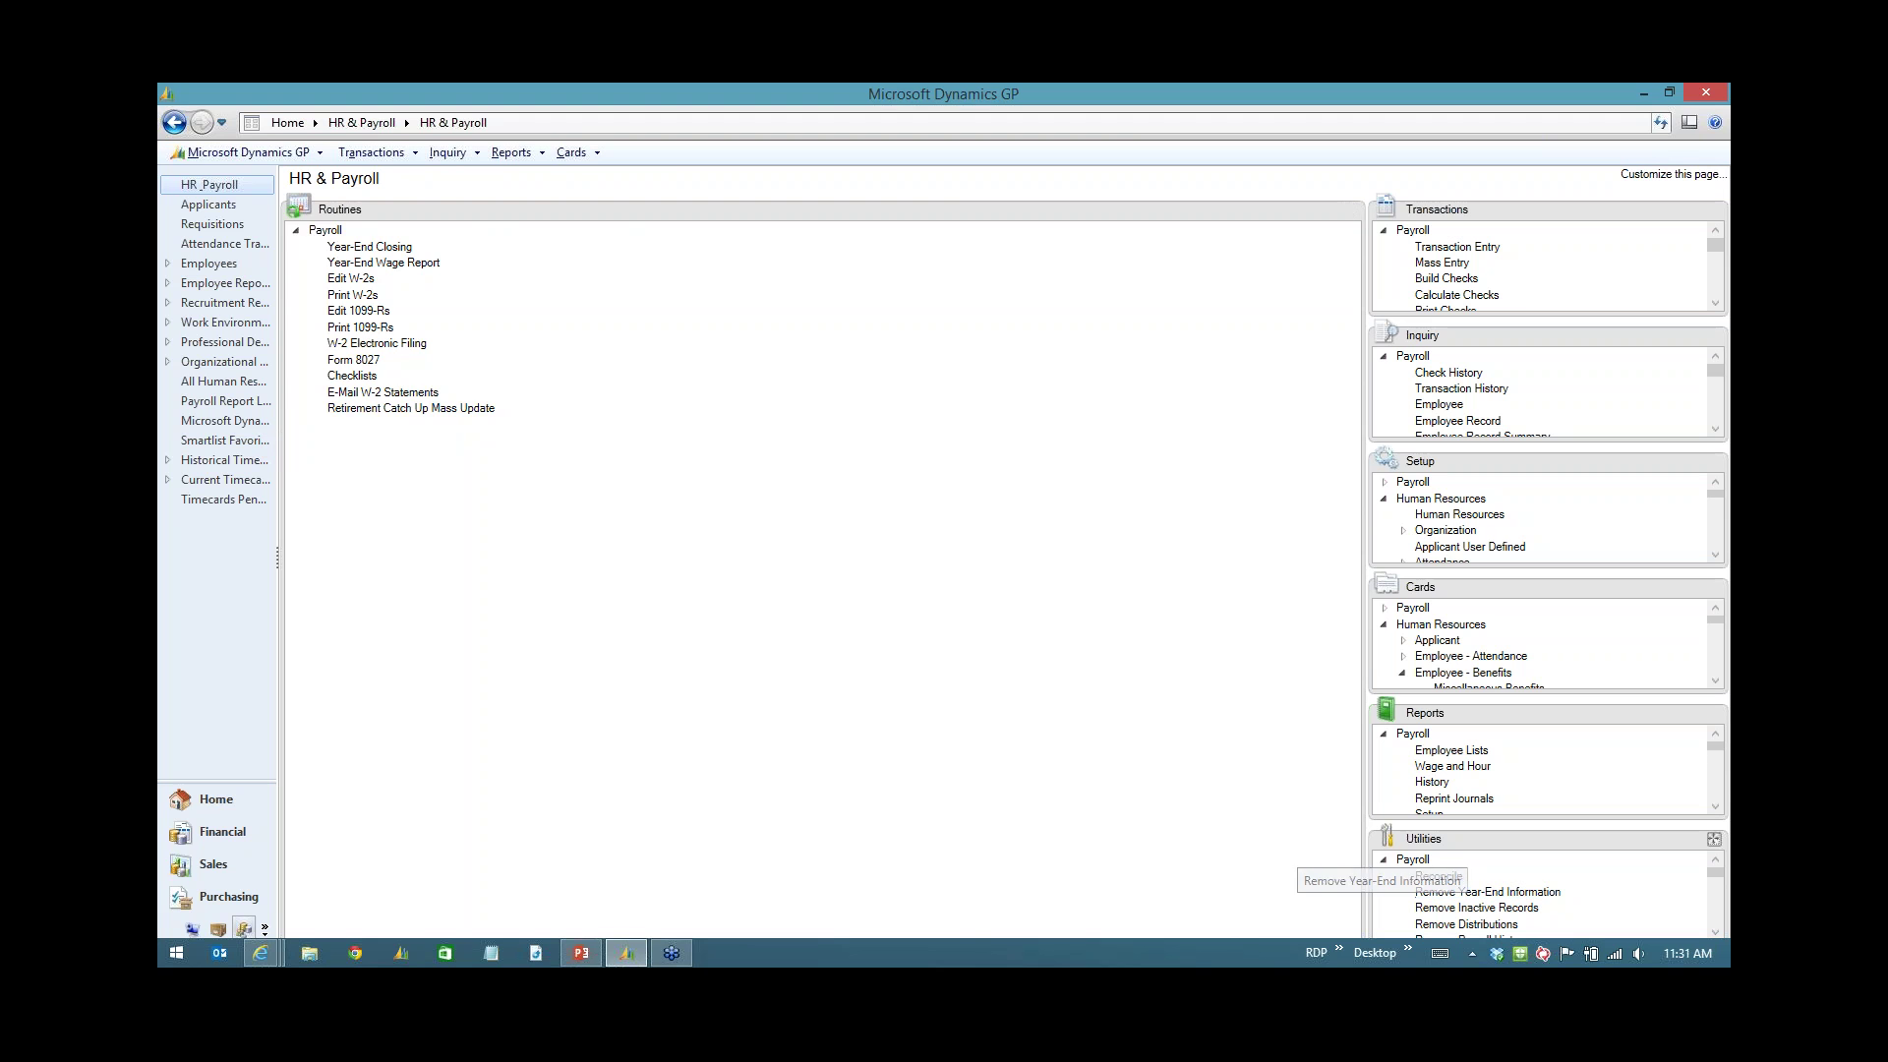
Remove the payroll year-end information with 2017 inserted as the restriction, and confirm the removal for the current year.
left_click(1475, 892)
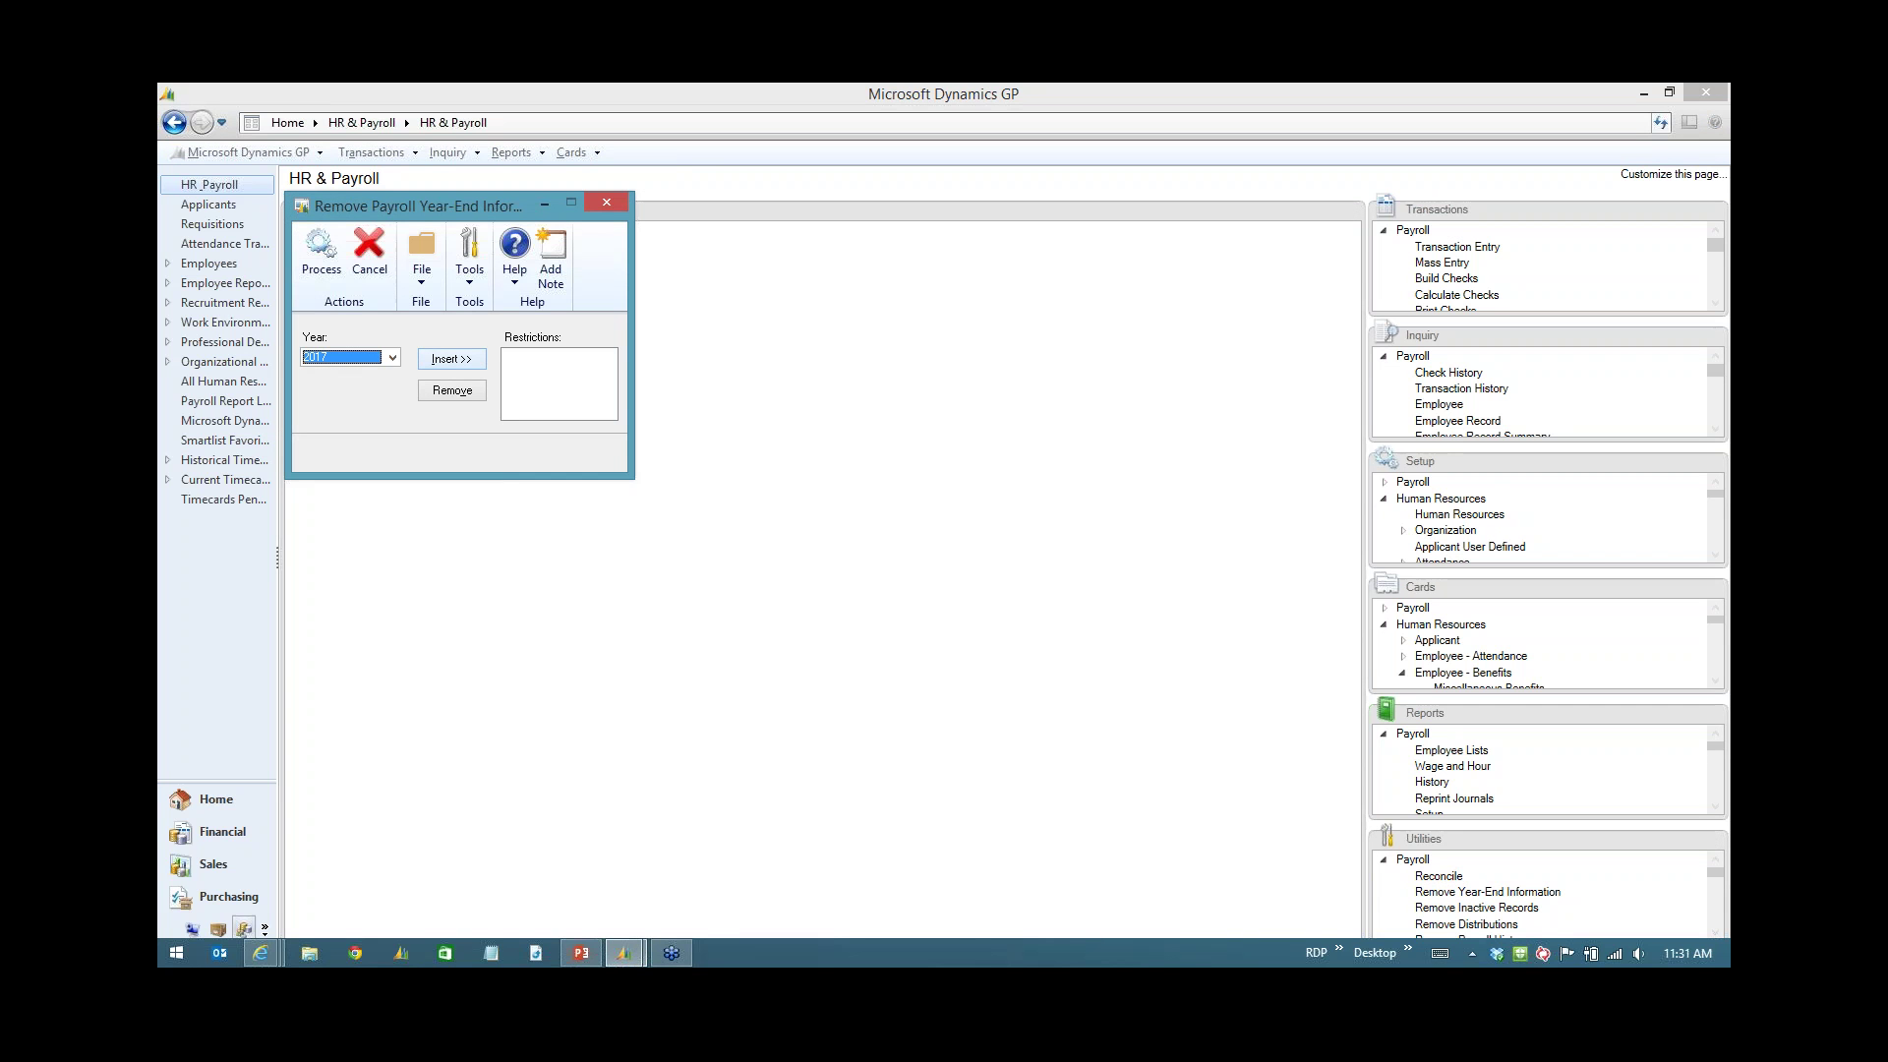
left_click(451, 358)
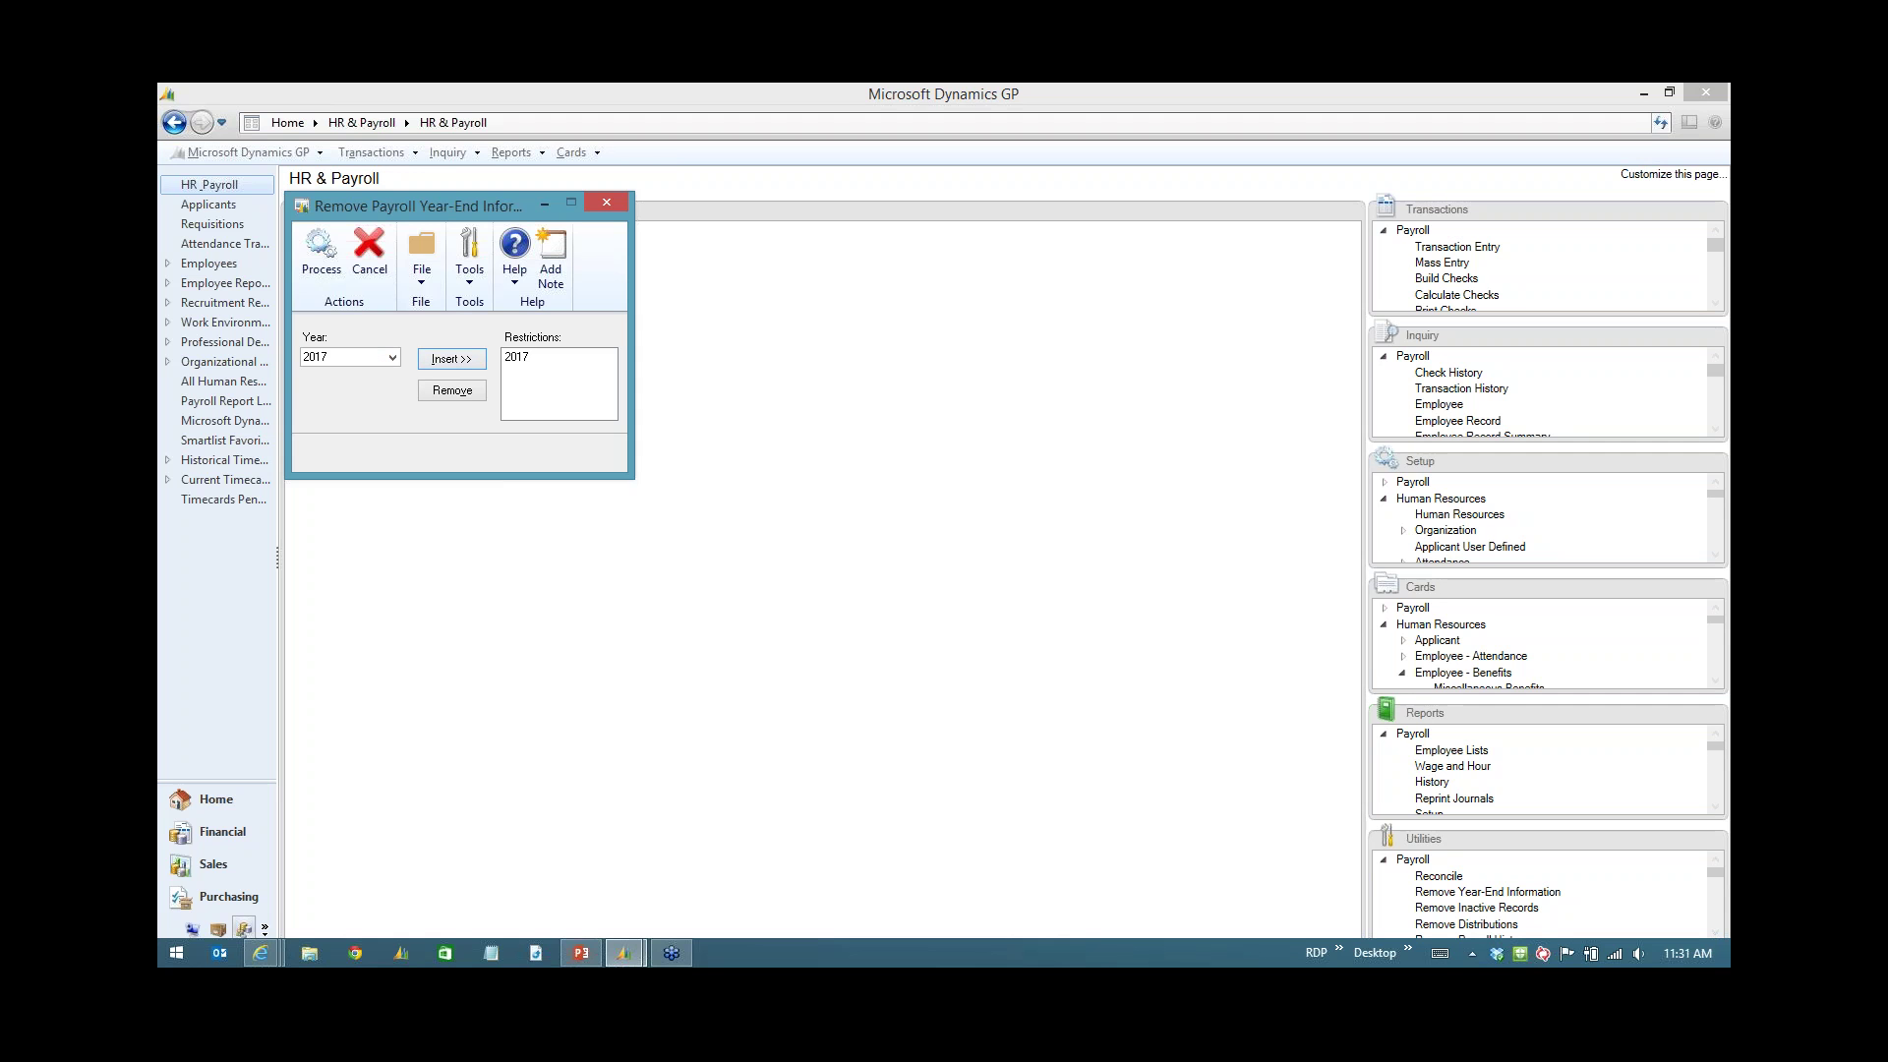
left_click(321, 256)
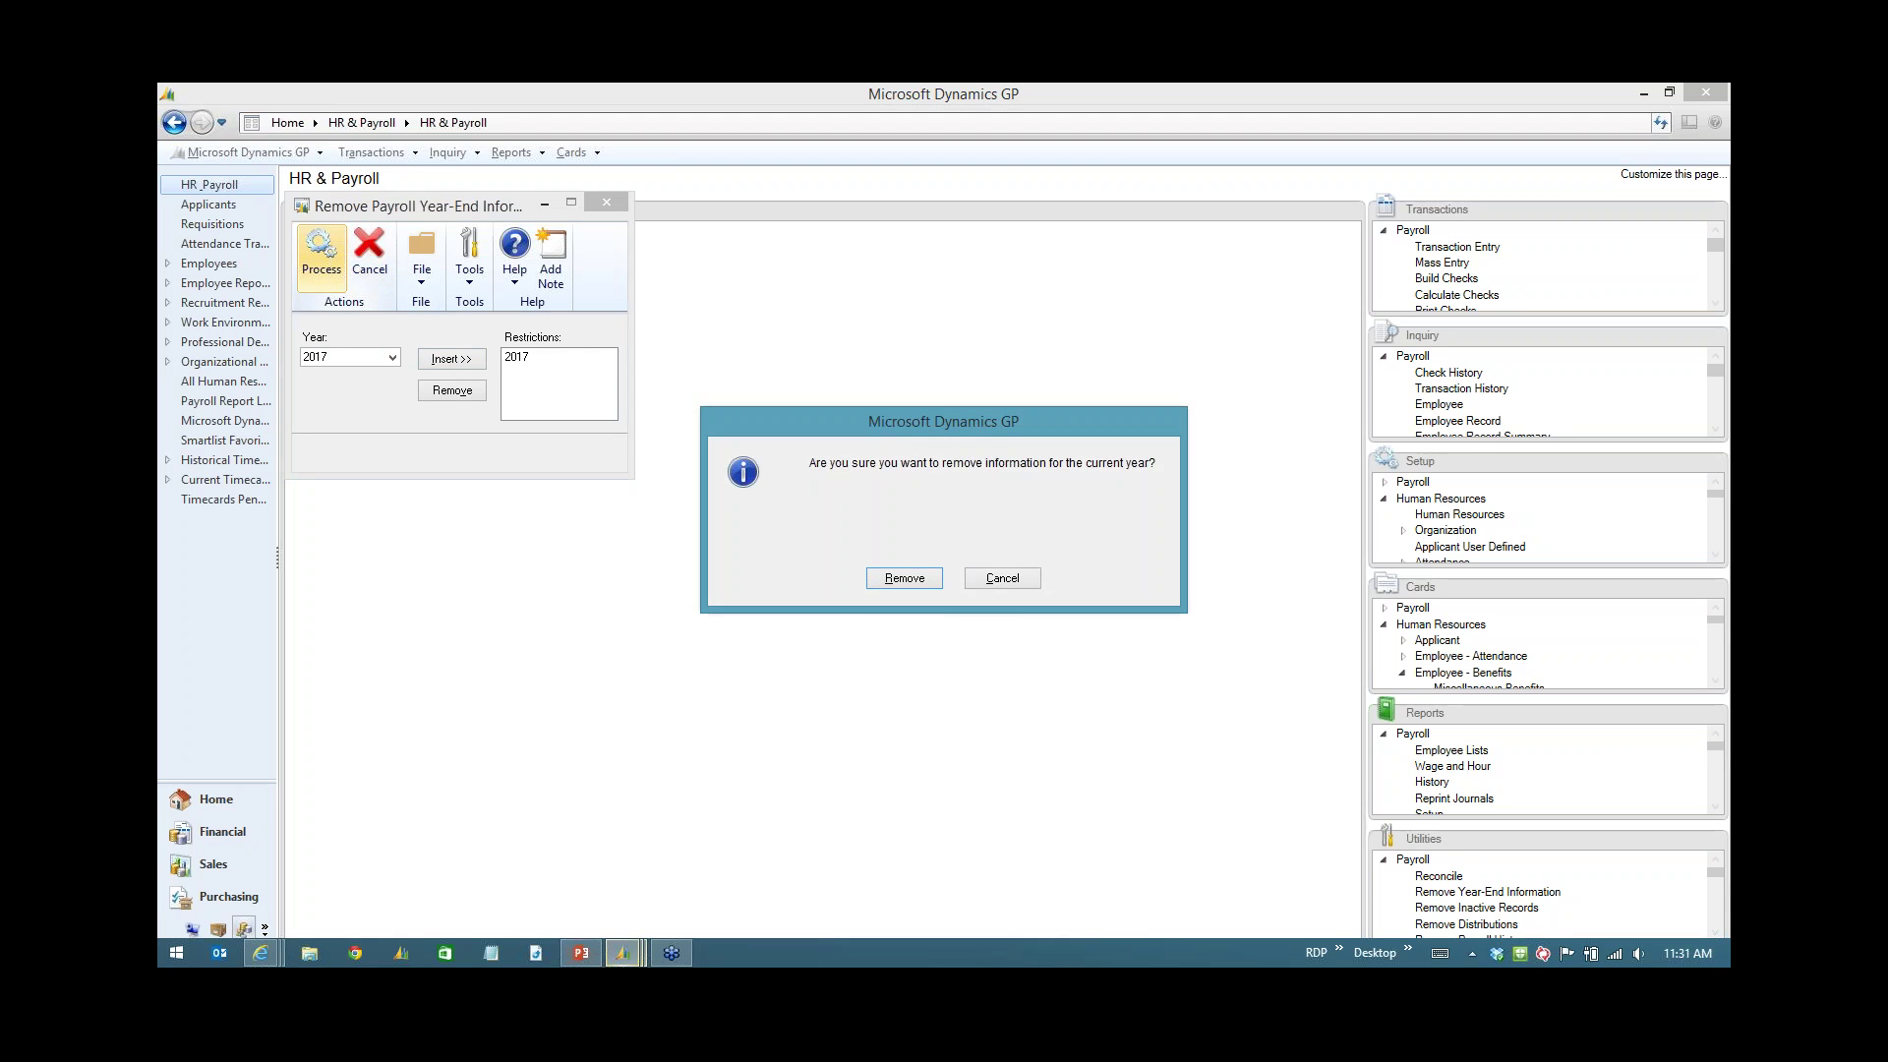
key("Return")
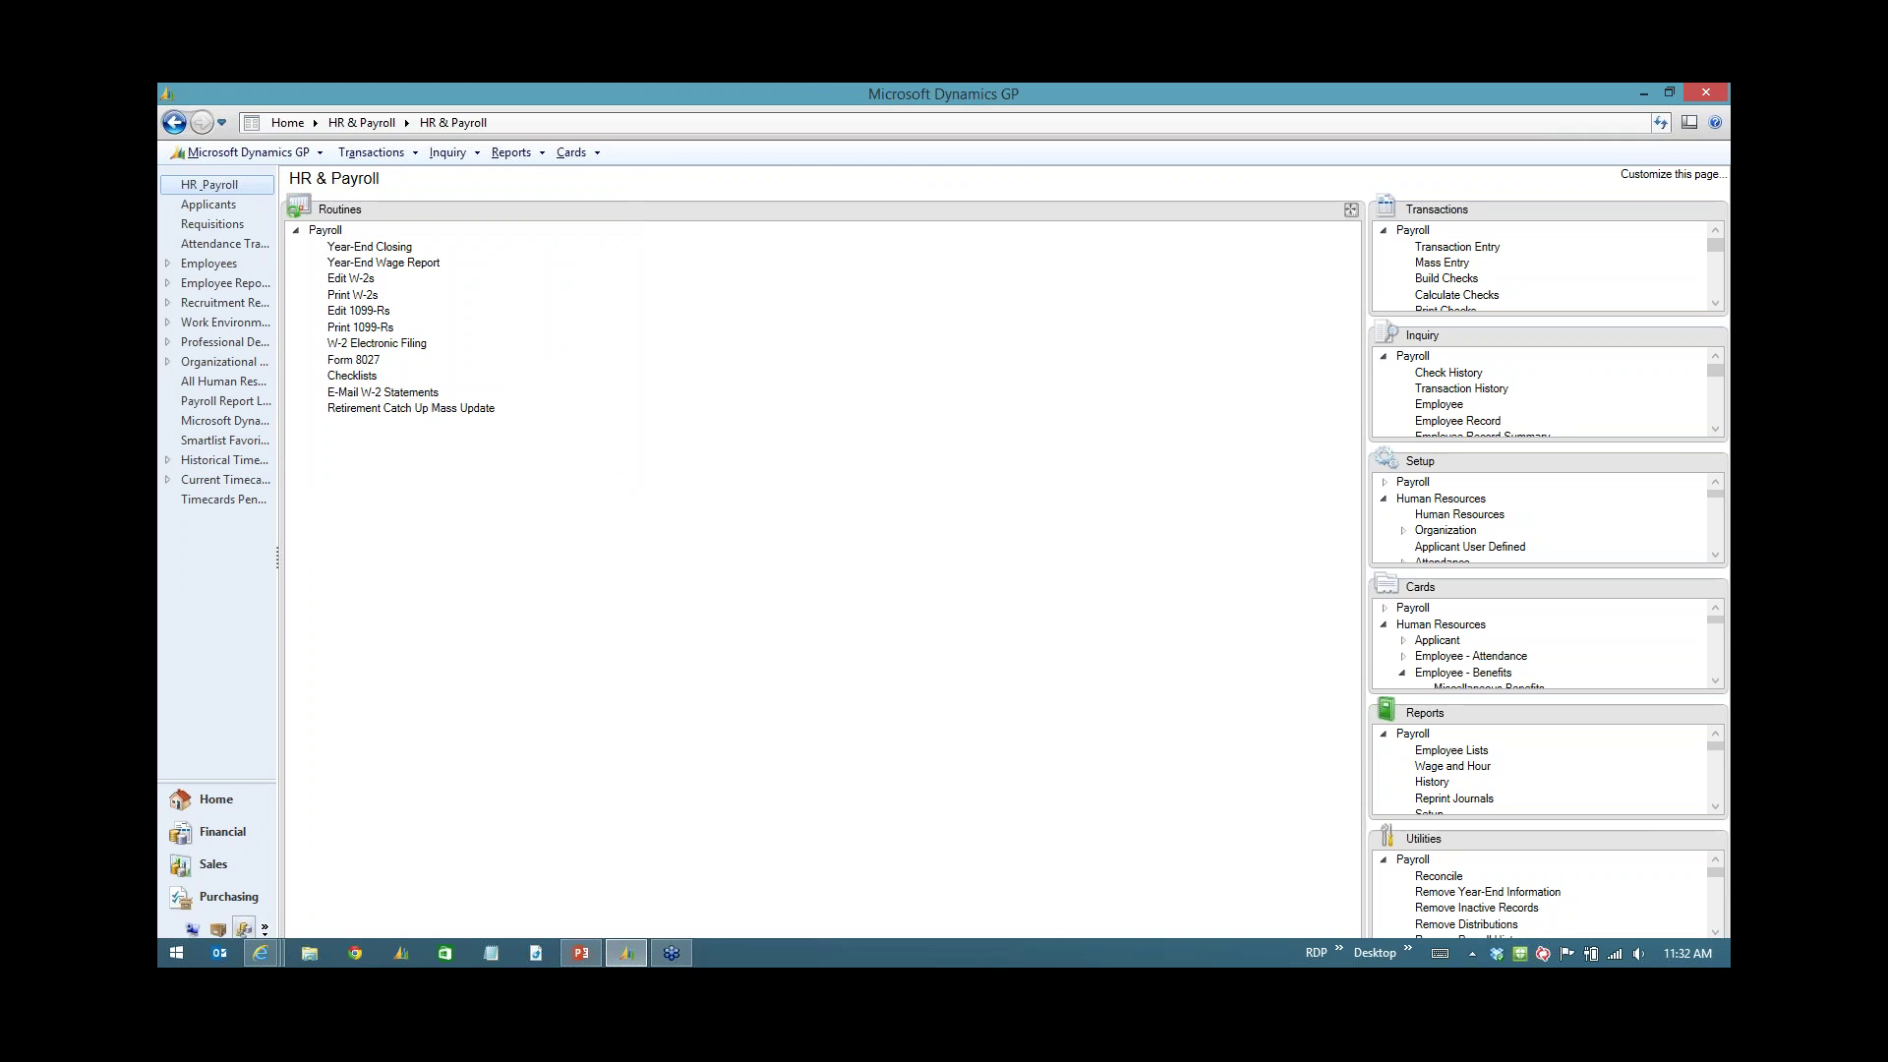
Switch to the PowerPoint presentation, start the slide show from the Year-End Process demo slide, and advance to the Benefit Self Service checklist slide.
key("alt+Tab")
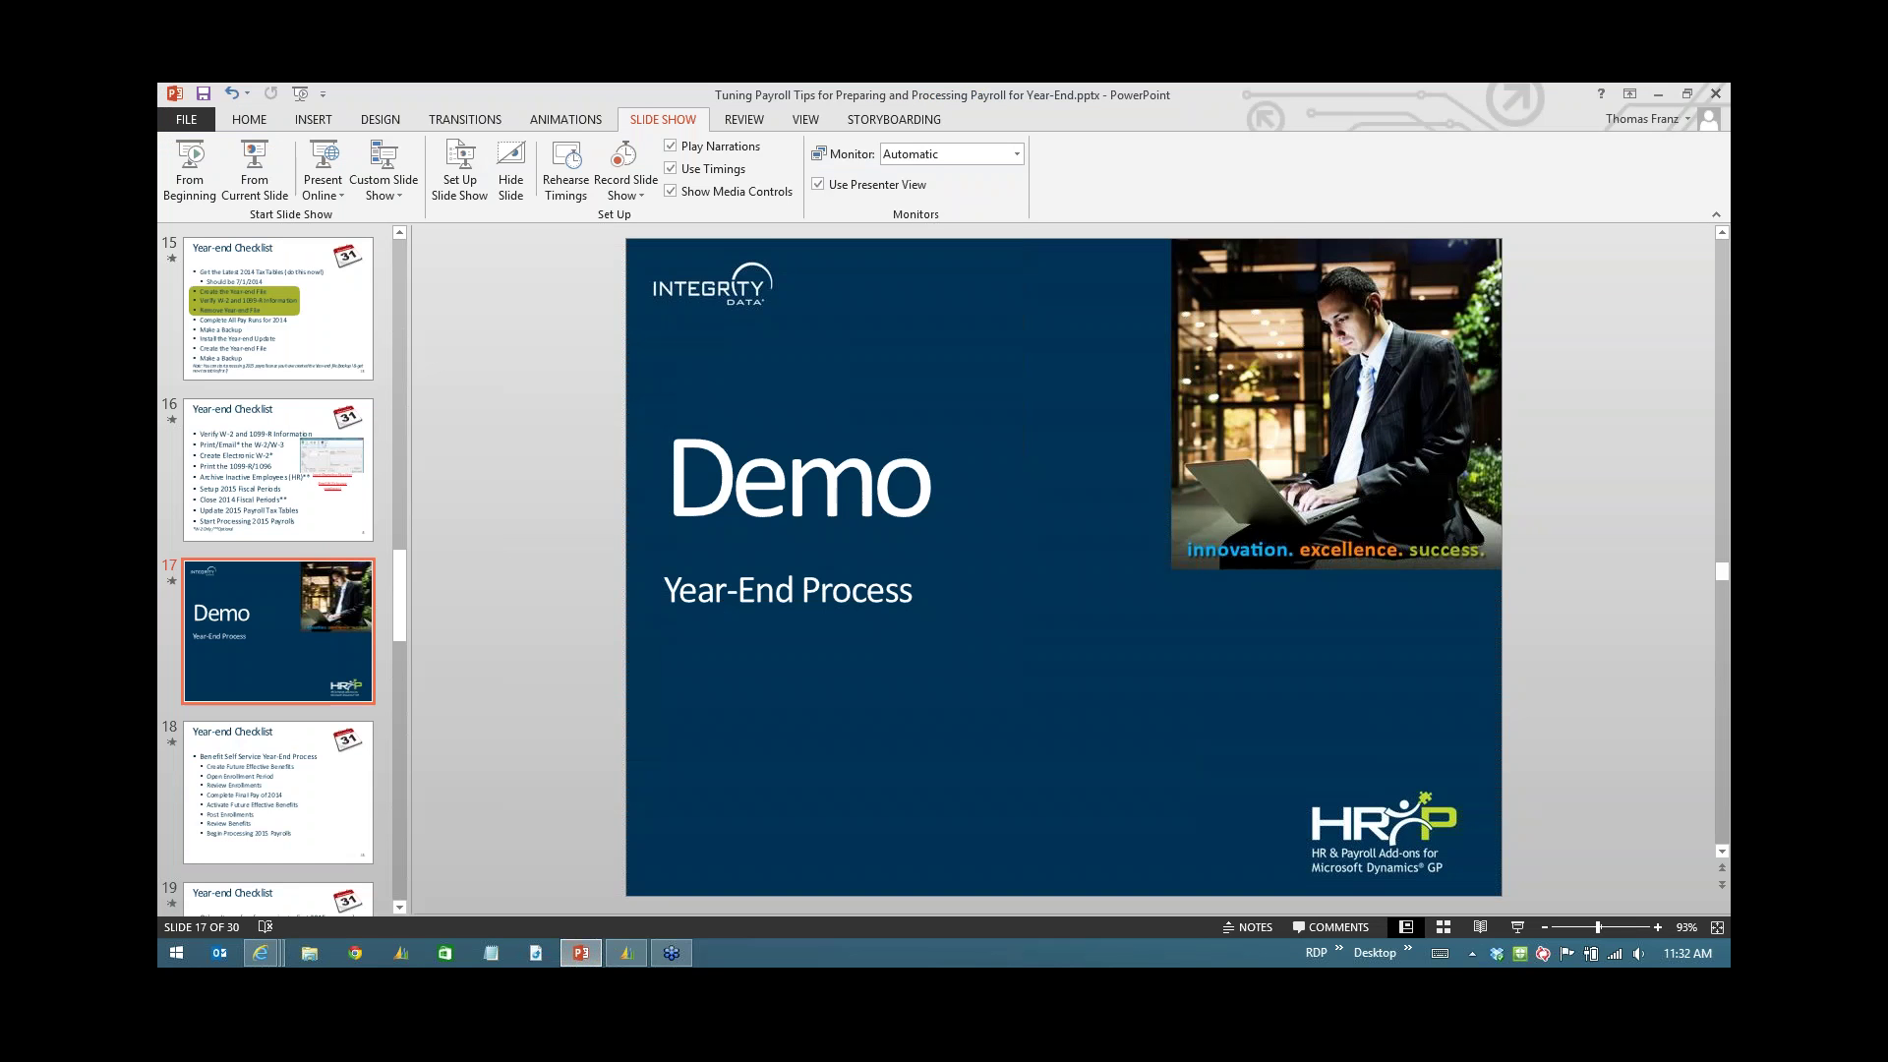
left_click(253, 165)
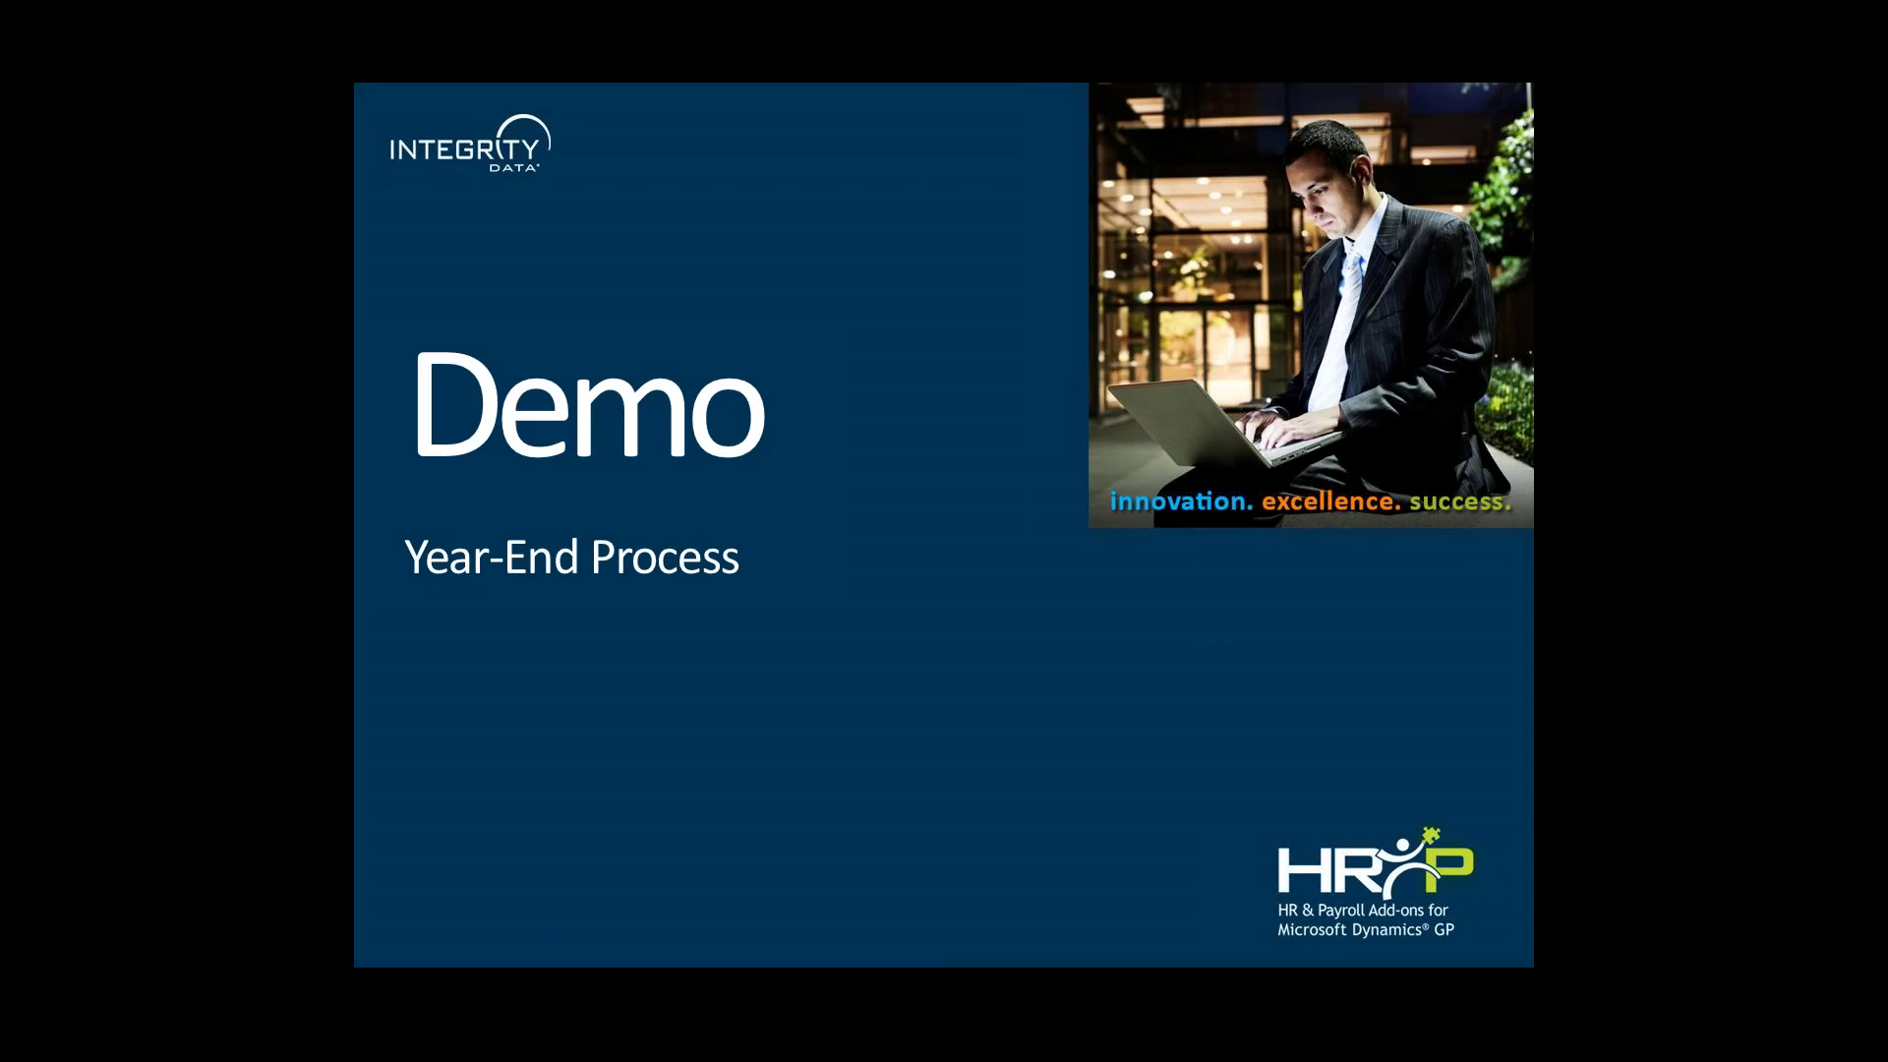
key("Right")
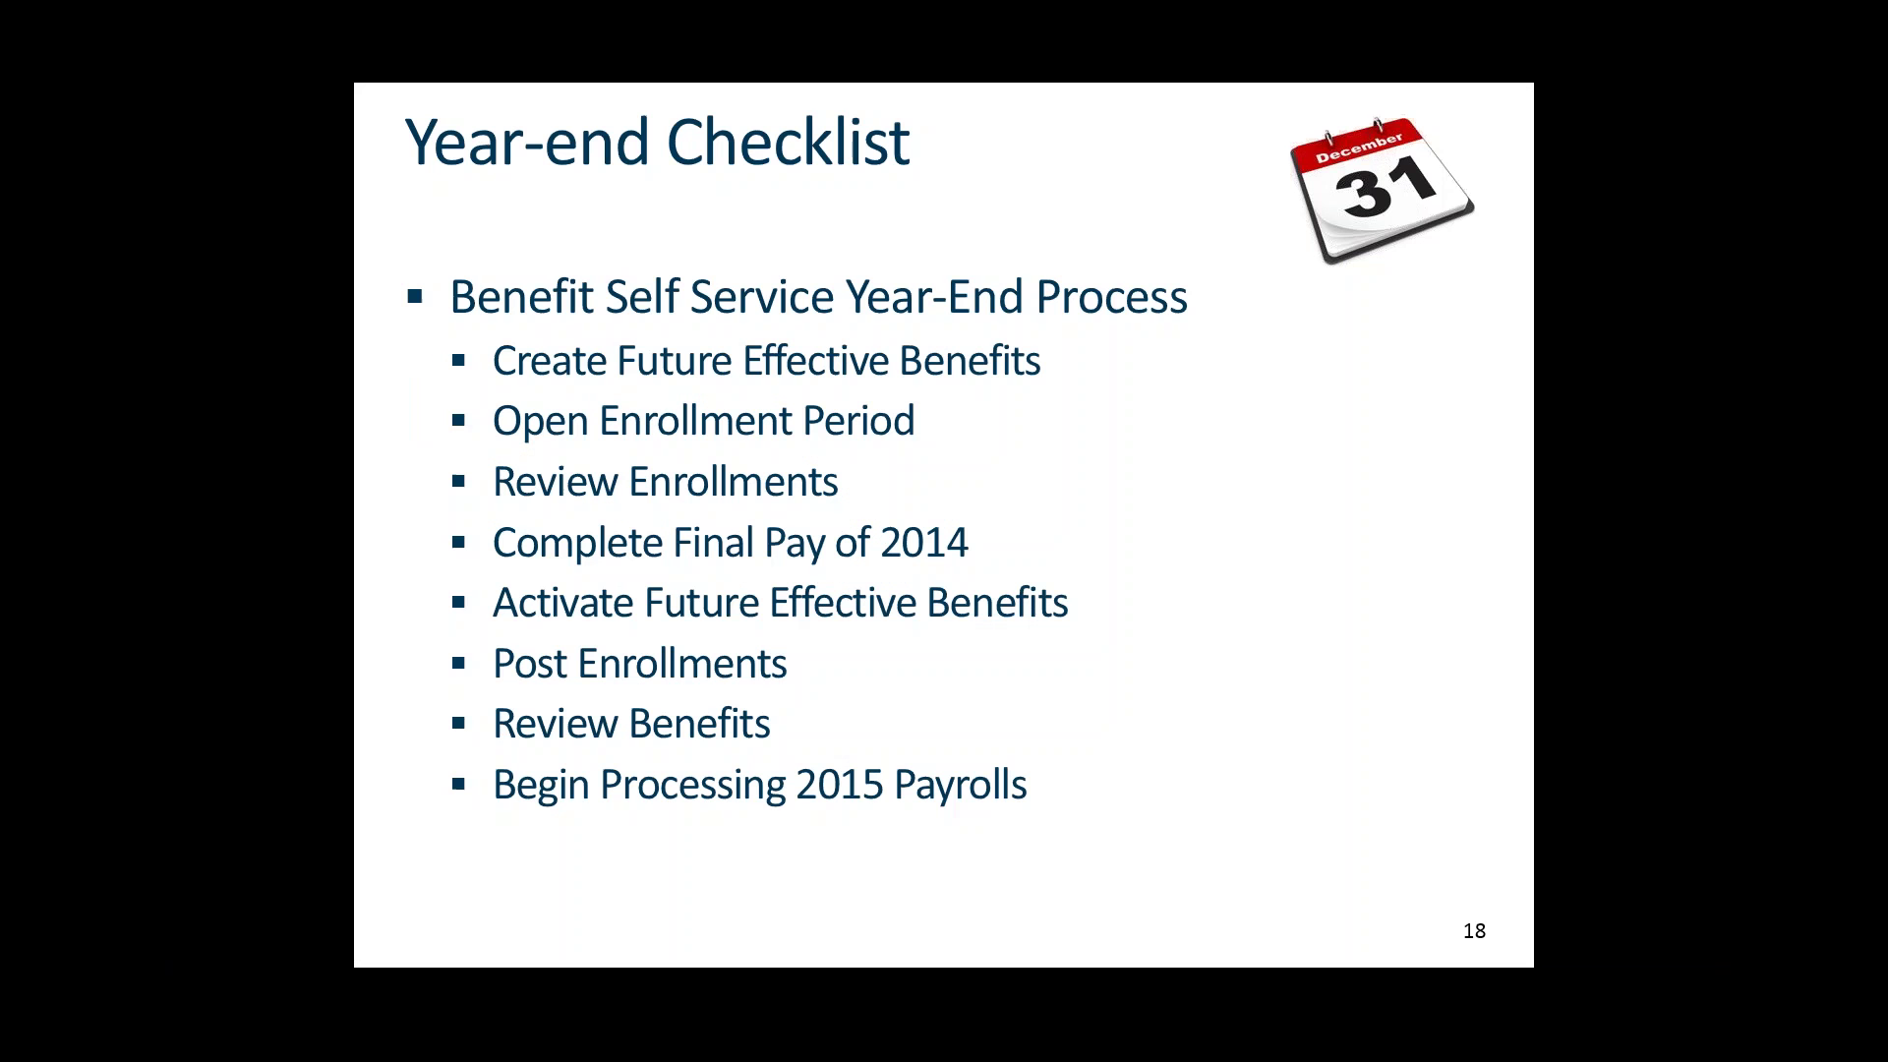